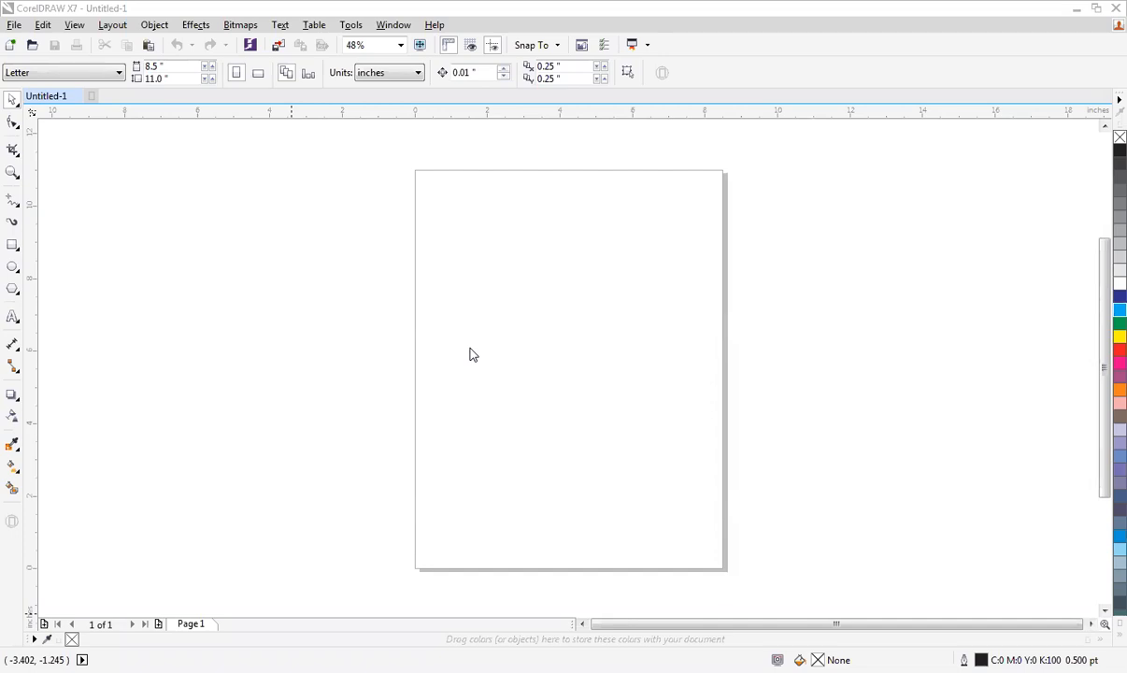
Paste the copied Urdu lettering and scale it down proportionally to about 8.2 in wide
key("ctrl+v")
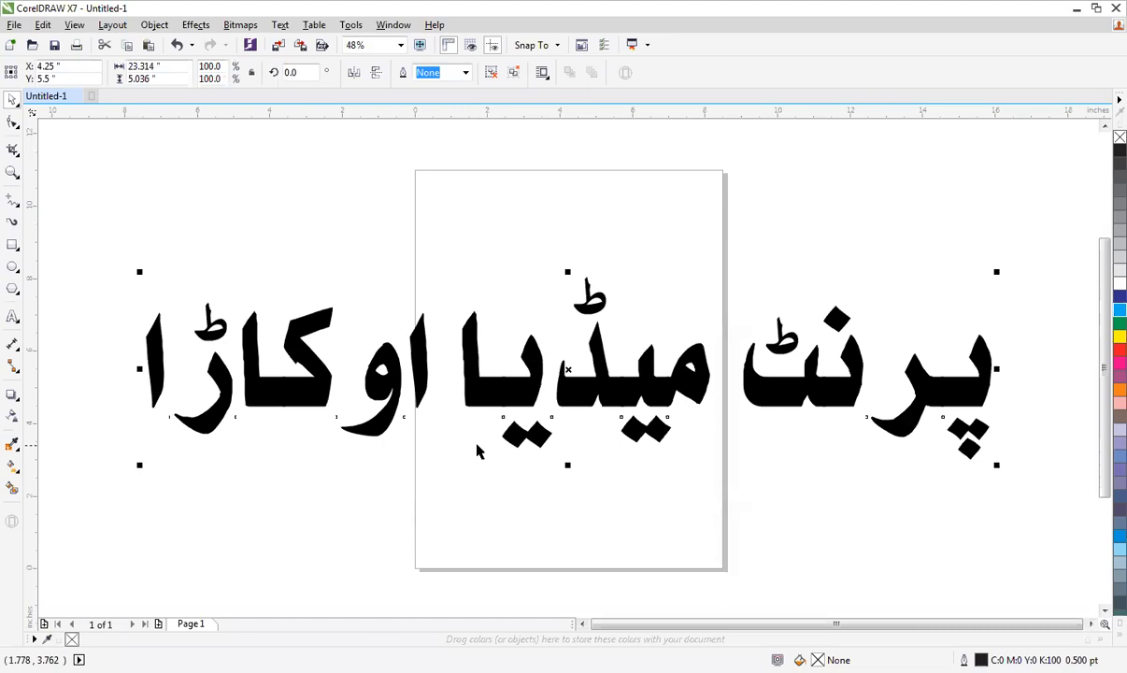
key("shift+F2")
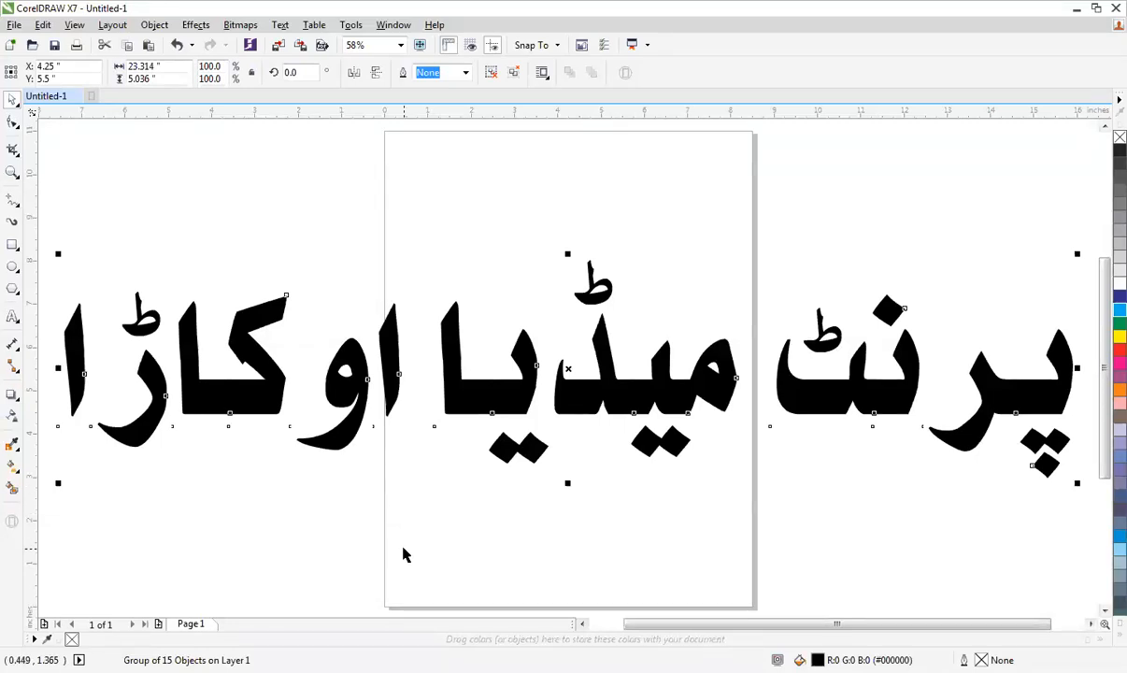
scroll(551, 366, "down", 2)
left_click_drag(840, 300, 662, 340)
Draw a rectangle about 11.3 by 5 in around the lettering and fill it light blue
left_click(12, 244)
mouse_move(410, 308)
left_mouse_down()
mouse_move(654, 430)
mouse_move(676, 426)
left_mouse_up()
scroll(568, 379, "up", 2)
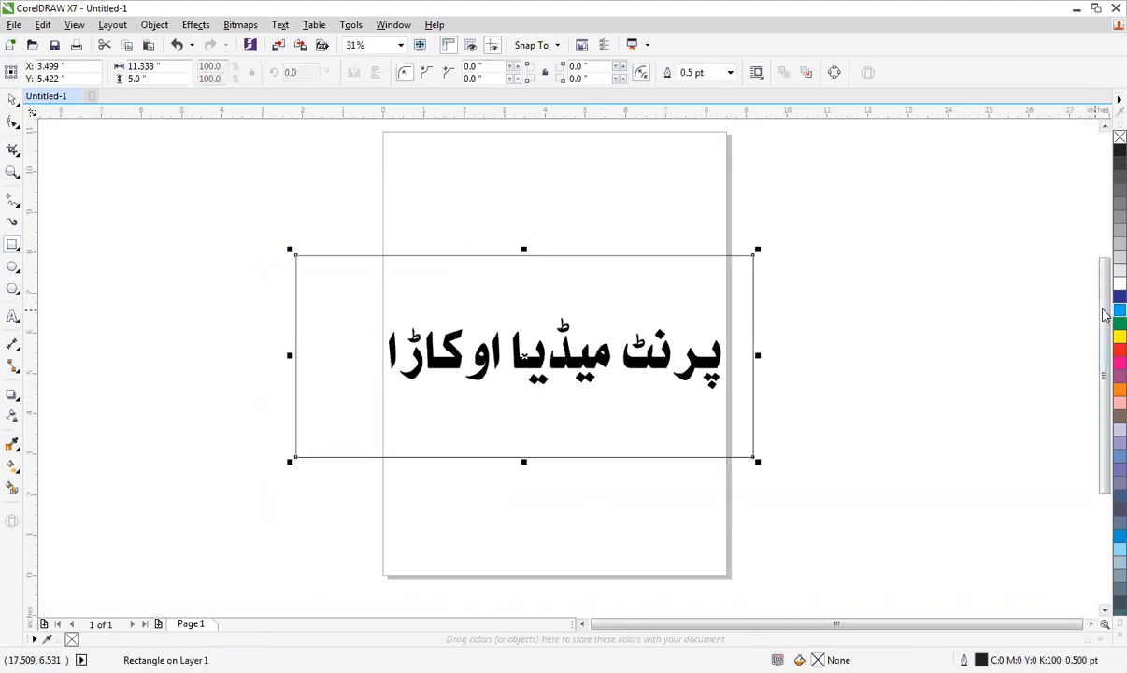
left_click(1120, 309)
scroll(565, 401, "up", 1)
Bring the lettering in front of the blue rectangle and centre it on the rectangle horizontally and vertically
key("Escape")
left_click_drag(146, 176, 833, 523)
key("shift+Page_Up")
scroll(833, 522, "down", 1)
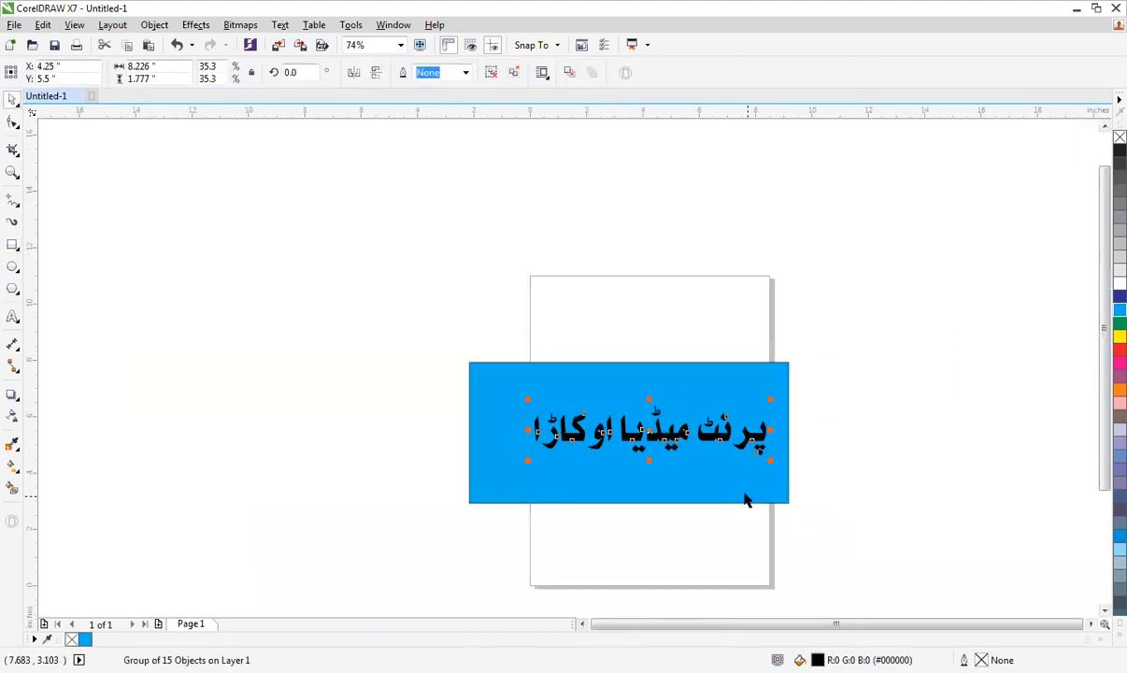
left_click(746, 495, "shift")
key("c")
key("e")
left_click_drag(445, 351, 687, 477)
scroll(559, 392, "up", 2)
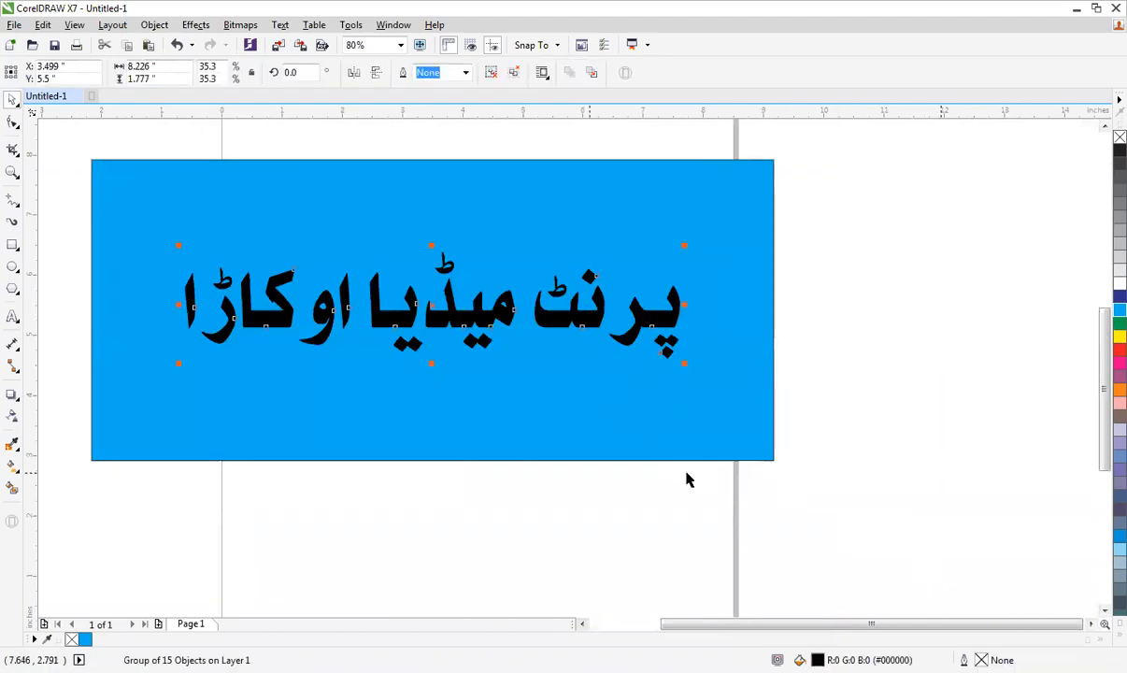
Give the lettering a red fill and a white outline, and inspect the seams between joined letters
left_click(1119, 350)
right_click(1119, 284)
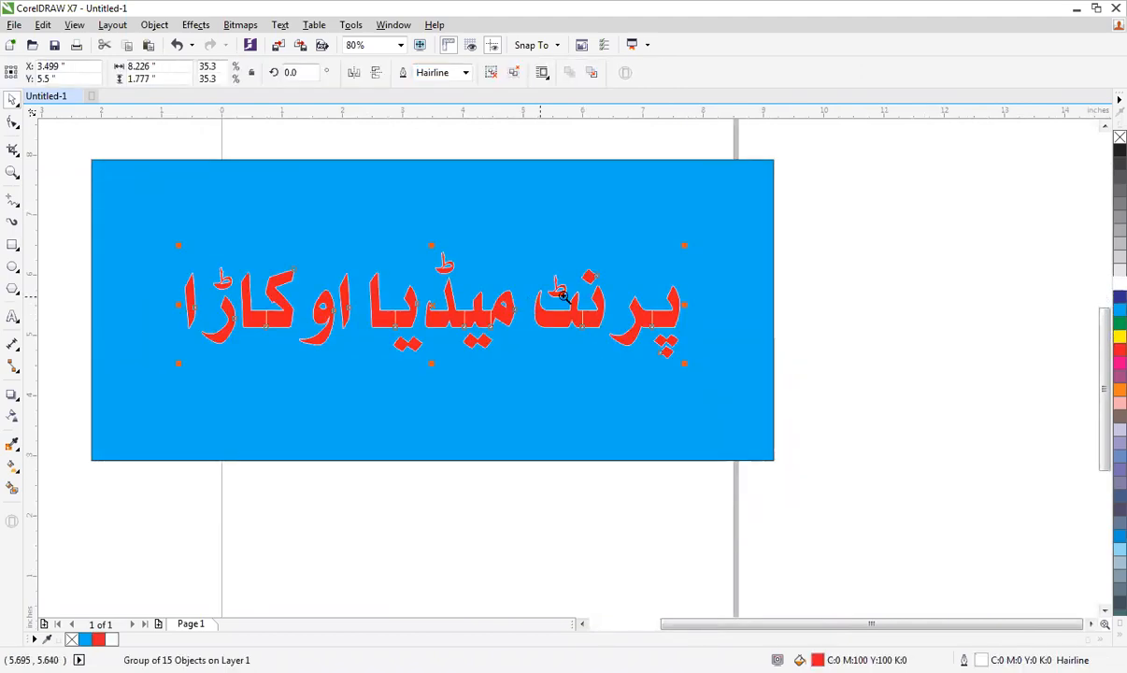
scroll(308, 276, "up", 1)
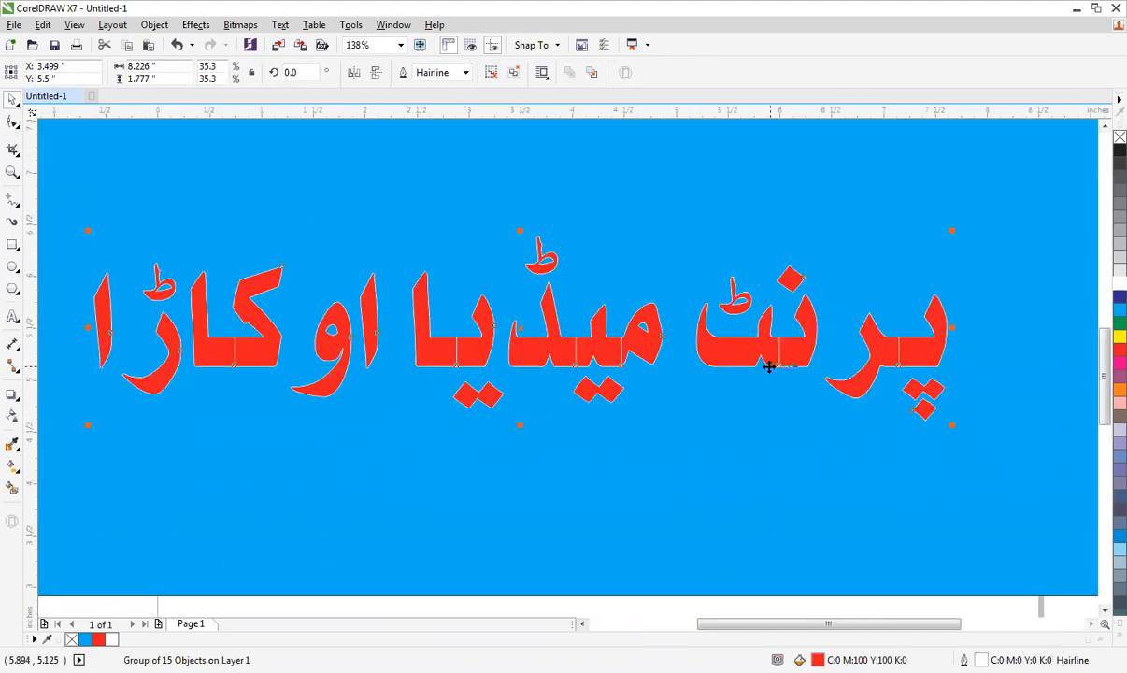
scroll(822, 425, "up", 2)
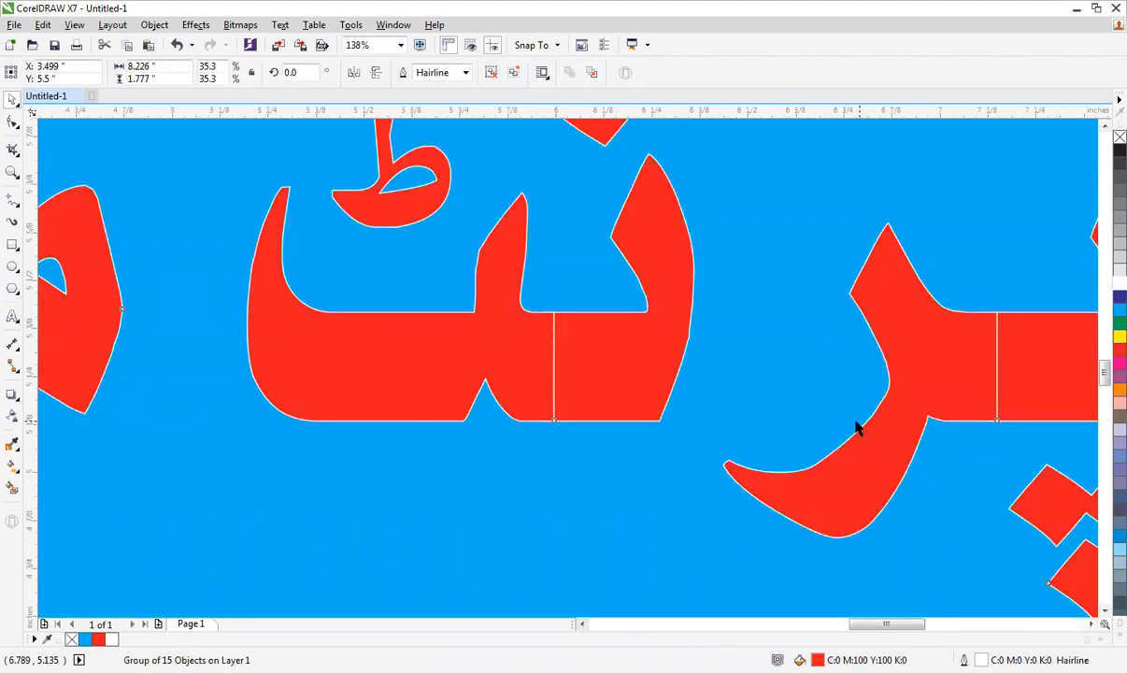
scroll(534, 363, "down", 2)
scroll(558, 370, "down", 1)
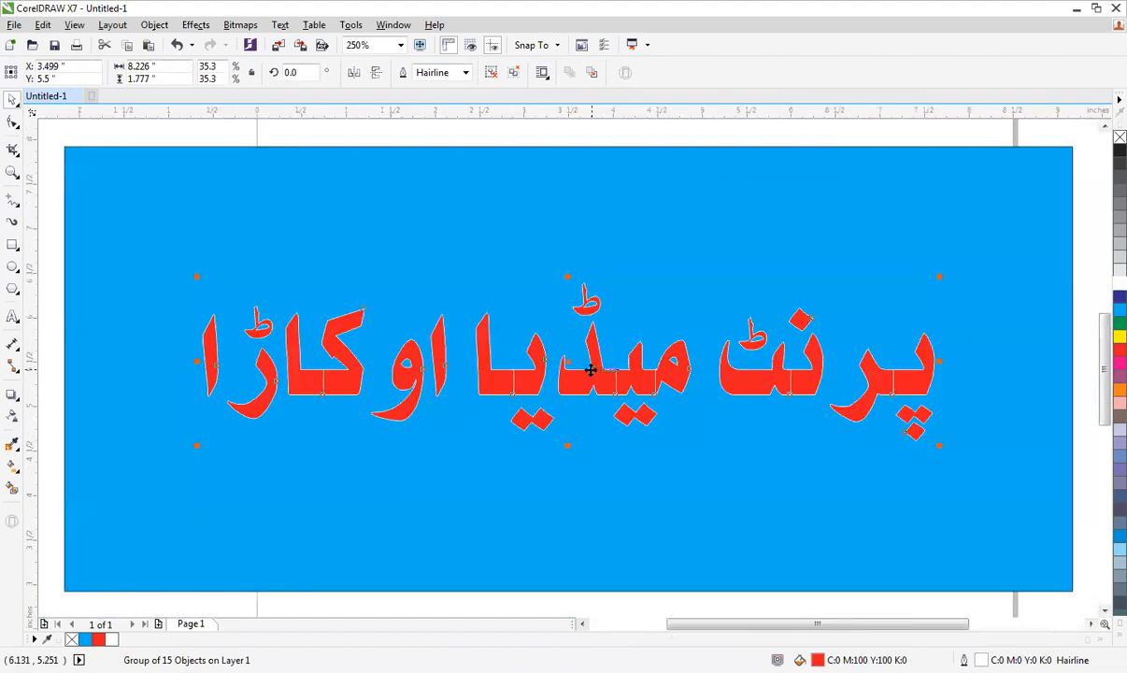
Ungroup the lettering and weld its pieces into one shape to remove the seams between letters
left_click(493, 75)
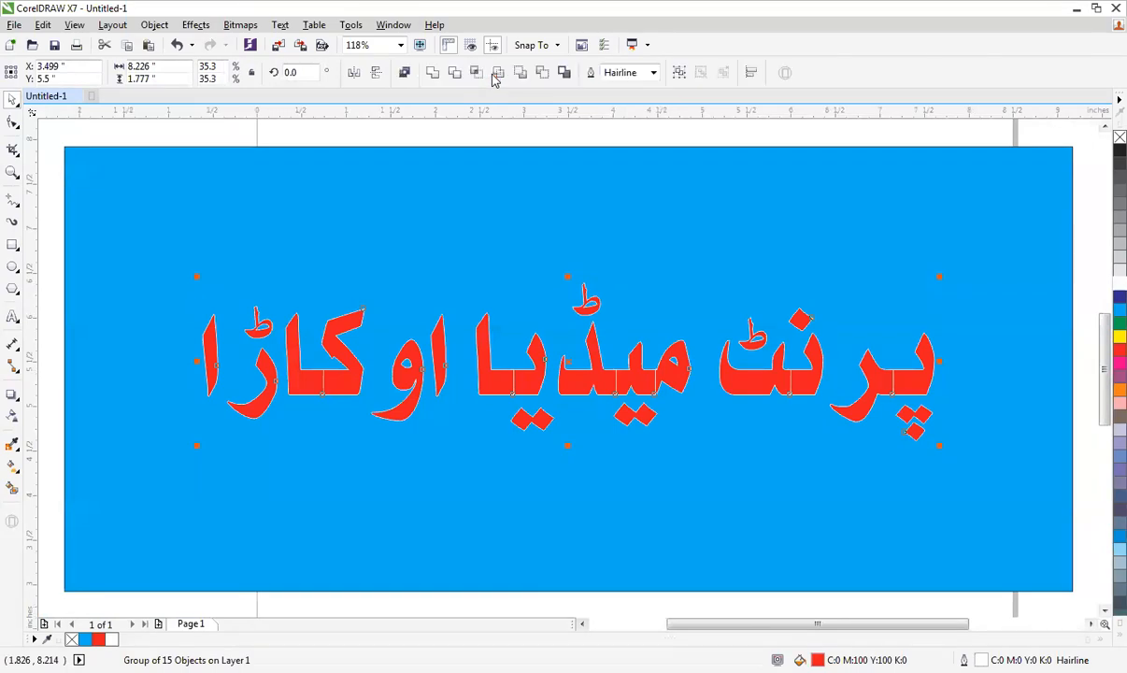
left_click(432, 72)
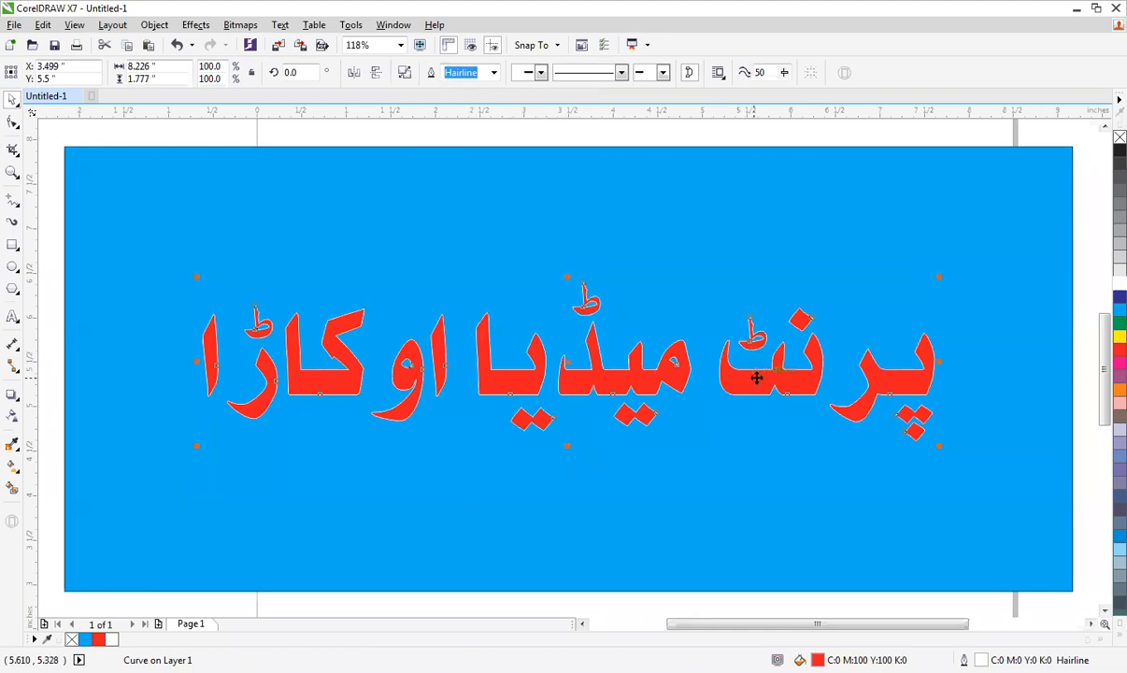
scroll(1098, 557, "up", 1)
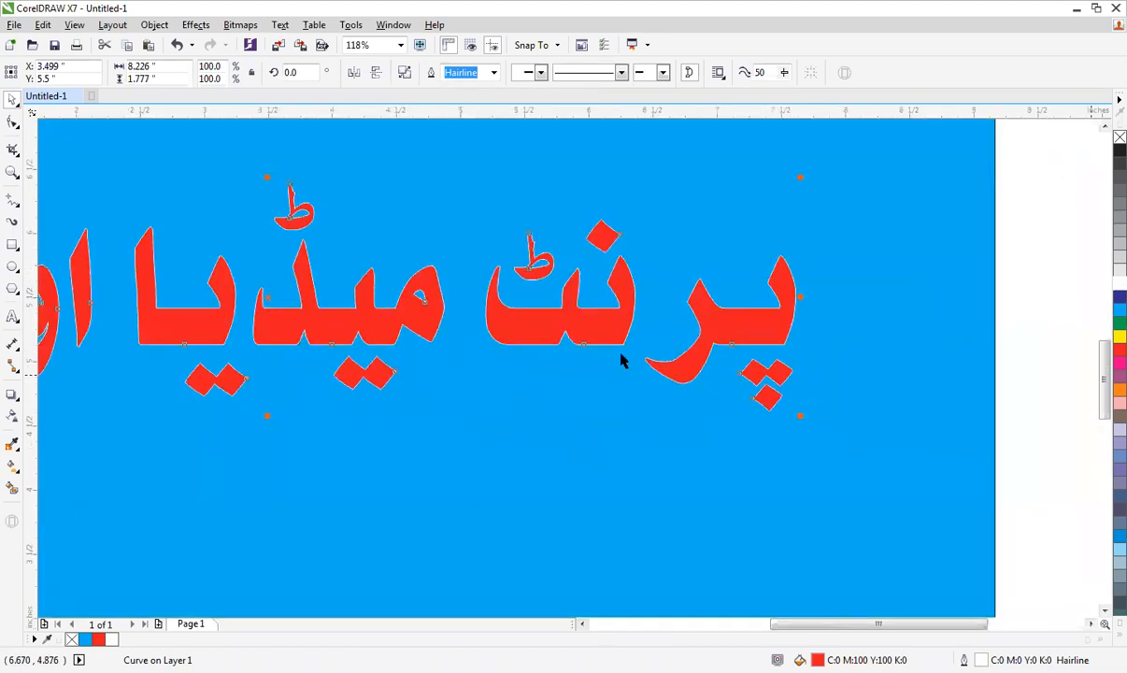
scroll(951, 493, "up", 1)
scroll(790, 418, "down", 1)
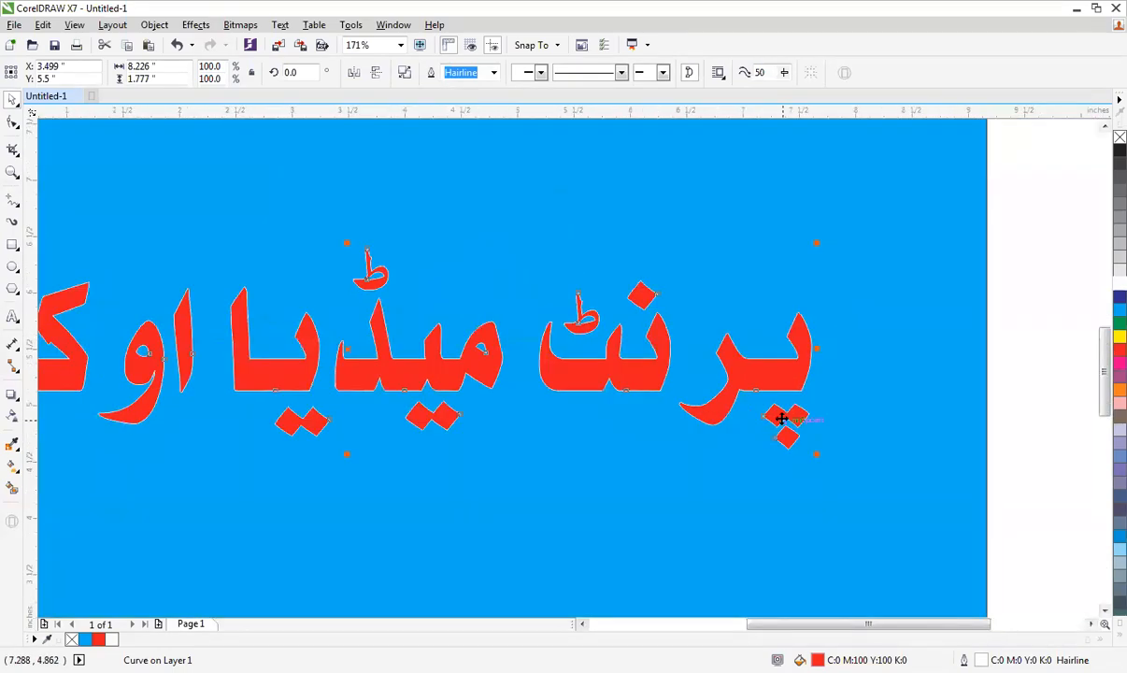
With the Shape tool, shift all nodes of the word پرنٹ about 0.17 in left toward میڈیا
key("F10")
left_click_drag(885, 229, 526, 519)
key("ctrl+Left")
key("ctrl+Left")
key("ctrl+Left")
key("ctrl+Left")
key("ctrl+Left")
key("ctrl+Left")
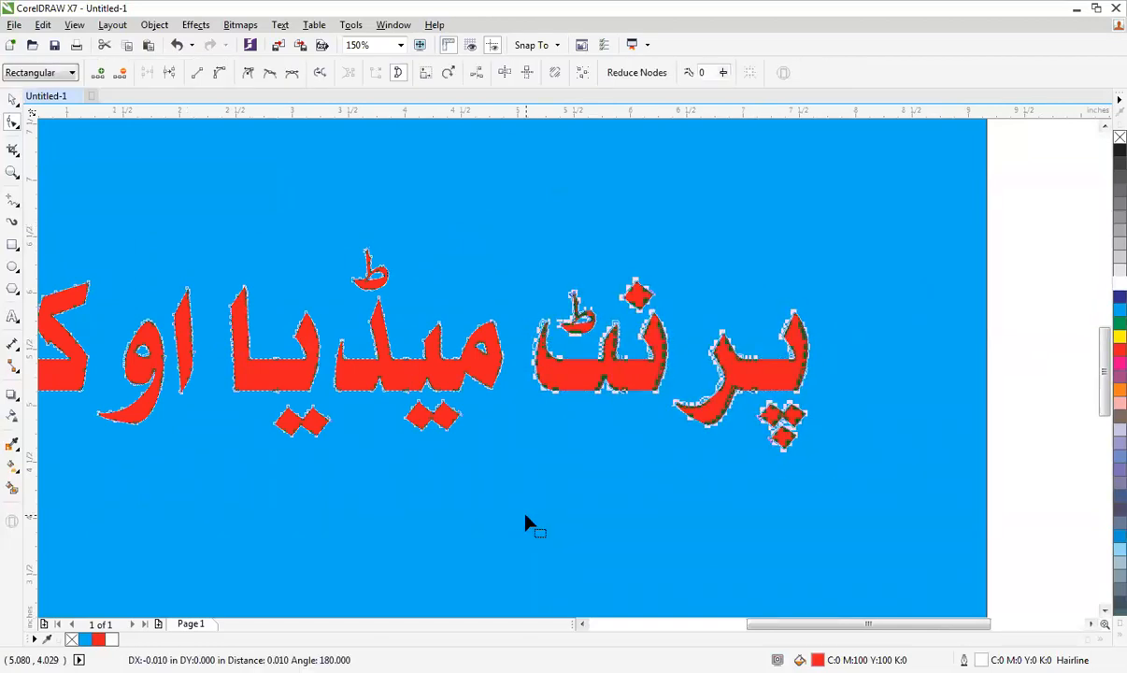
key("space")
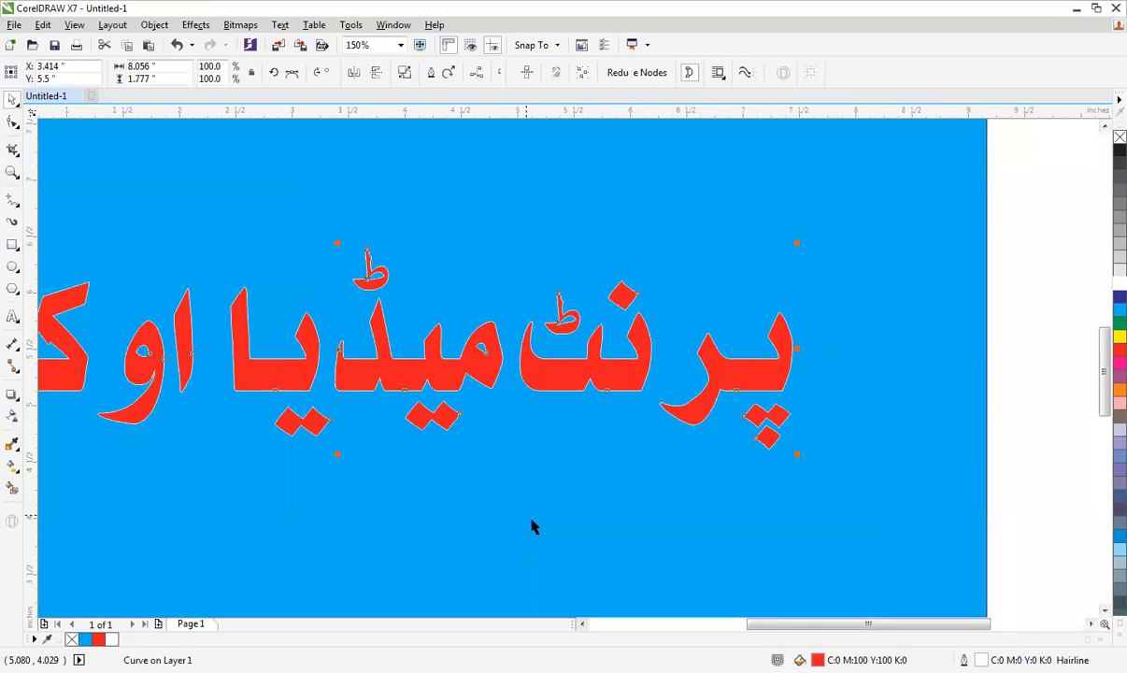
scroll(529, 523, "down", 2)
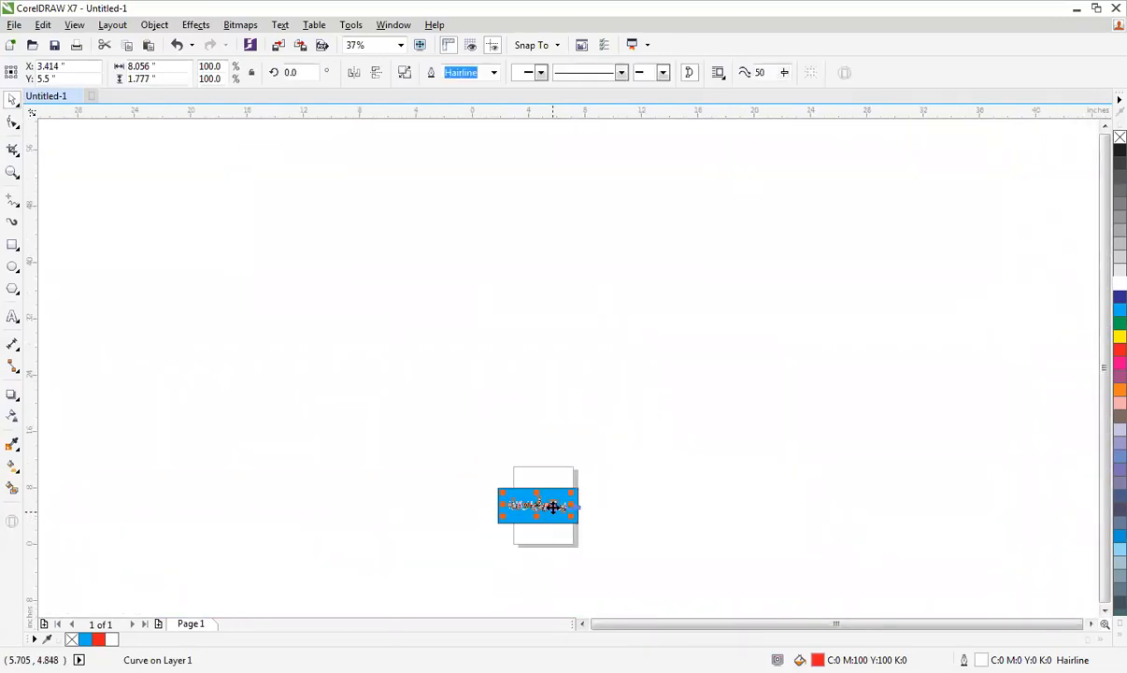
key("F4")
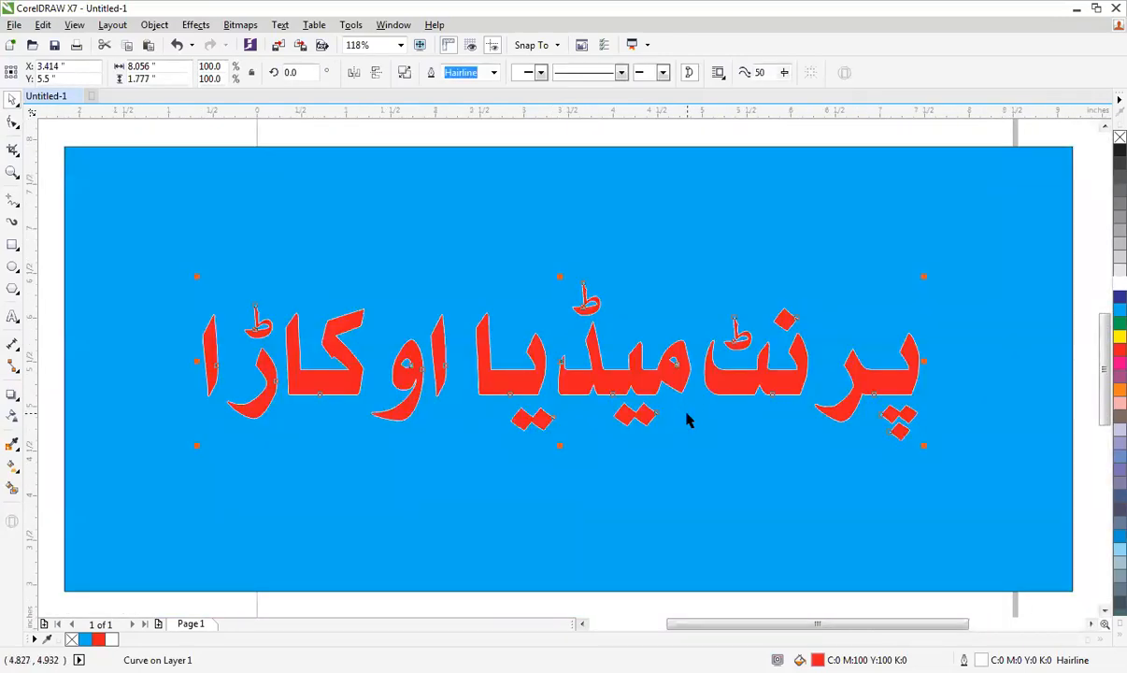
Try breaking the welded lettering apart, inspect the letter holes, and undo the break
left_click(405, 75)
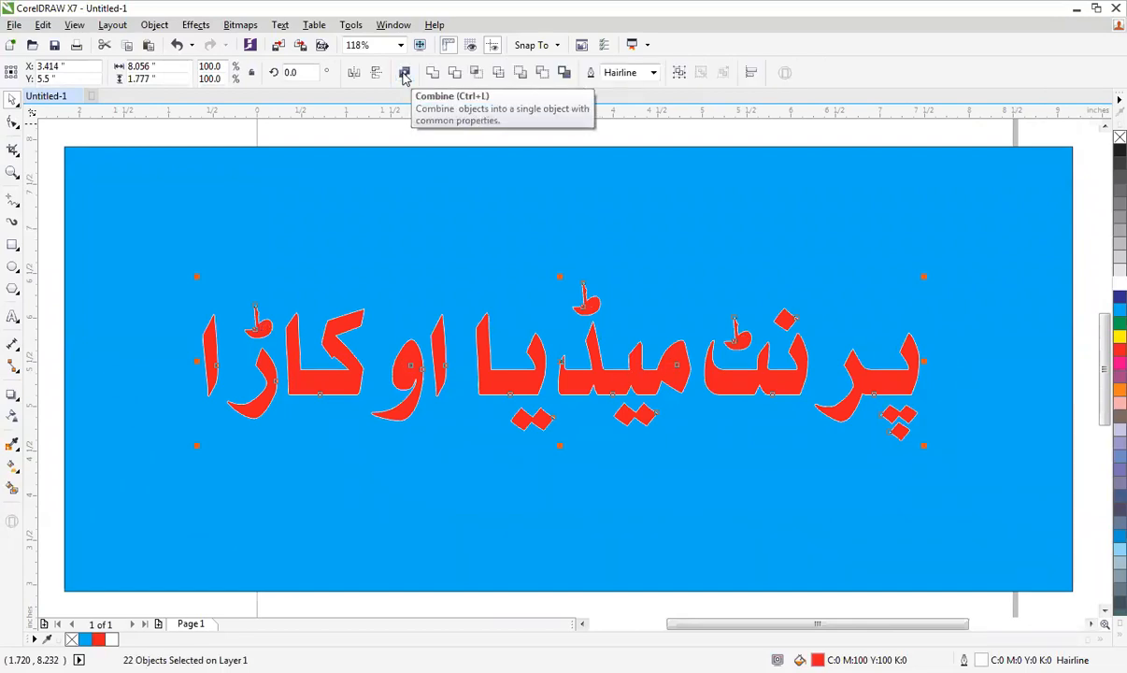
scroll(745, 474, "down", 2)
scroll(729, 467, "up", 2)
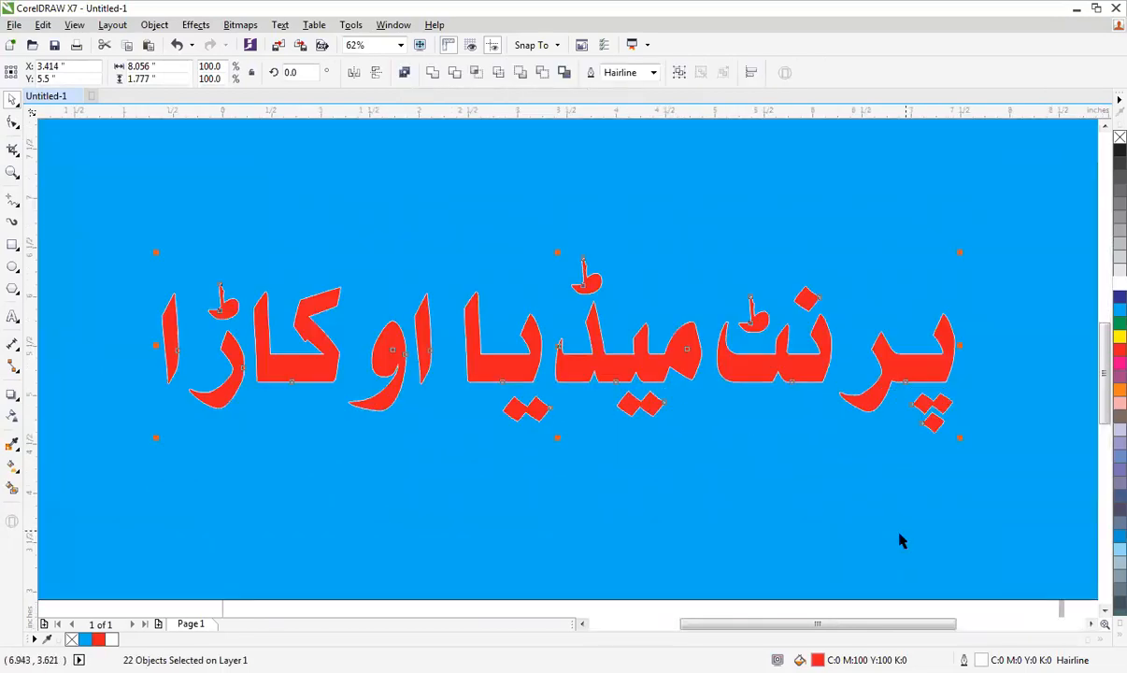
scroll(879, 463, "up", 2)
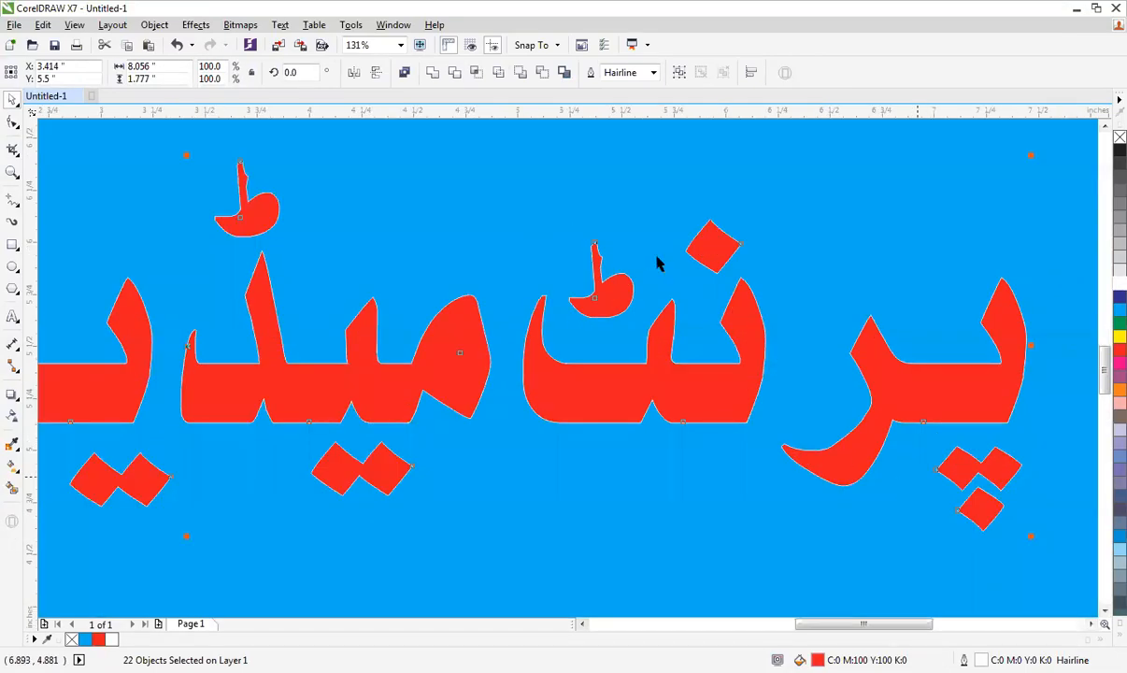
scroll(795, 457, "up", 2)
left_click(794, 456)
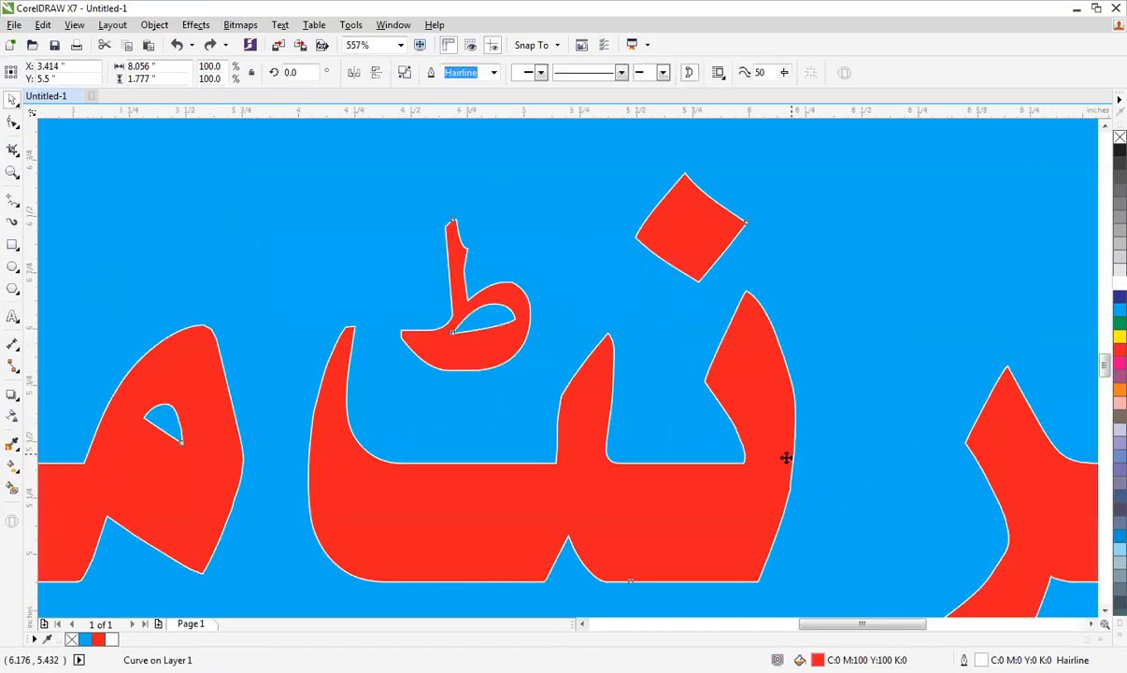
scroll(711, 421, "down", 3)
scroll(750, 449, "up", 5)
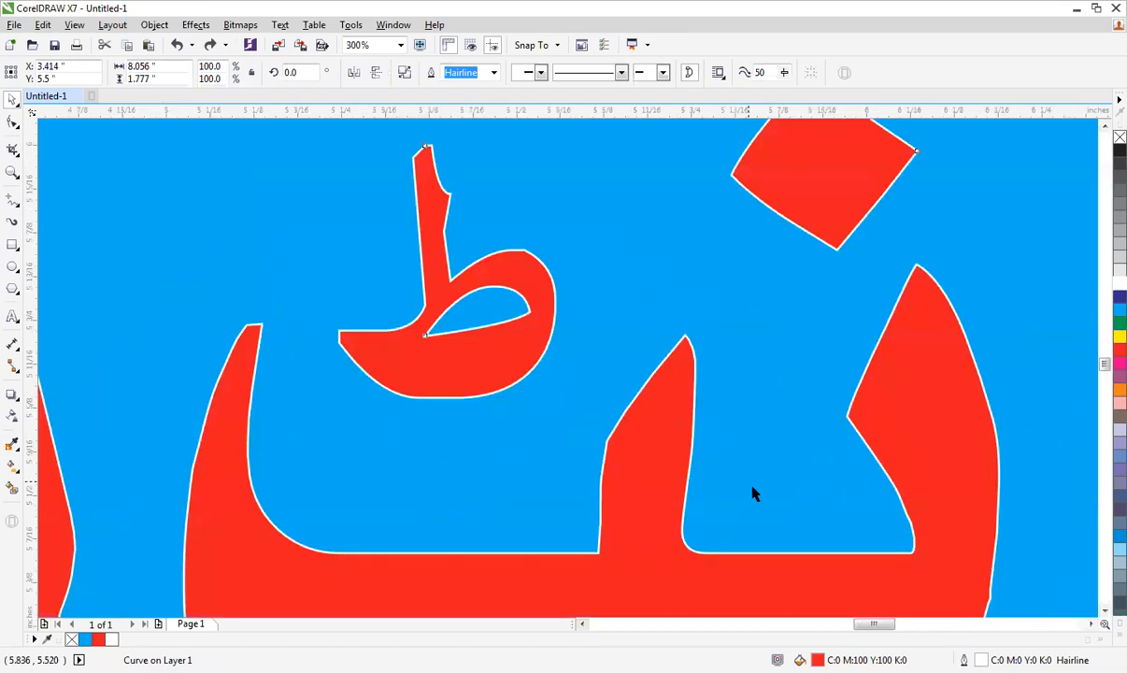
Break the welded lettering apart into separate objects and clear the selection
key("ctrl+k")
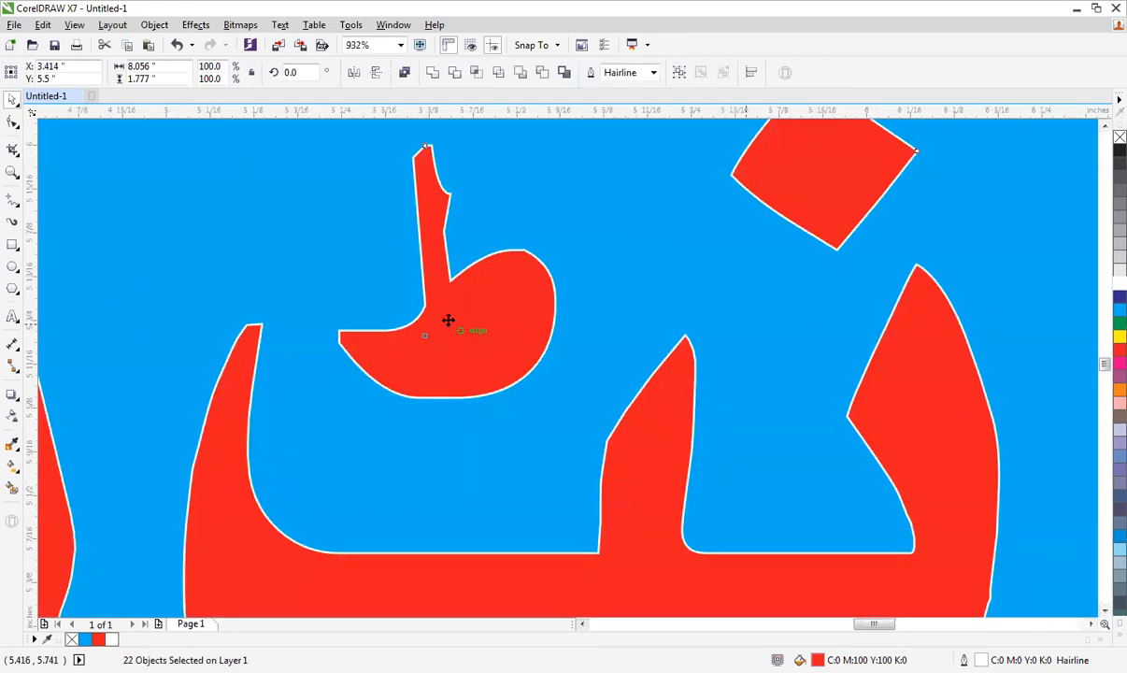
scroll(464, 334, "down", 6)
key("Escape")
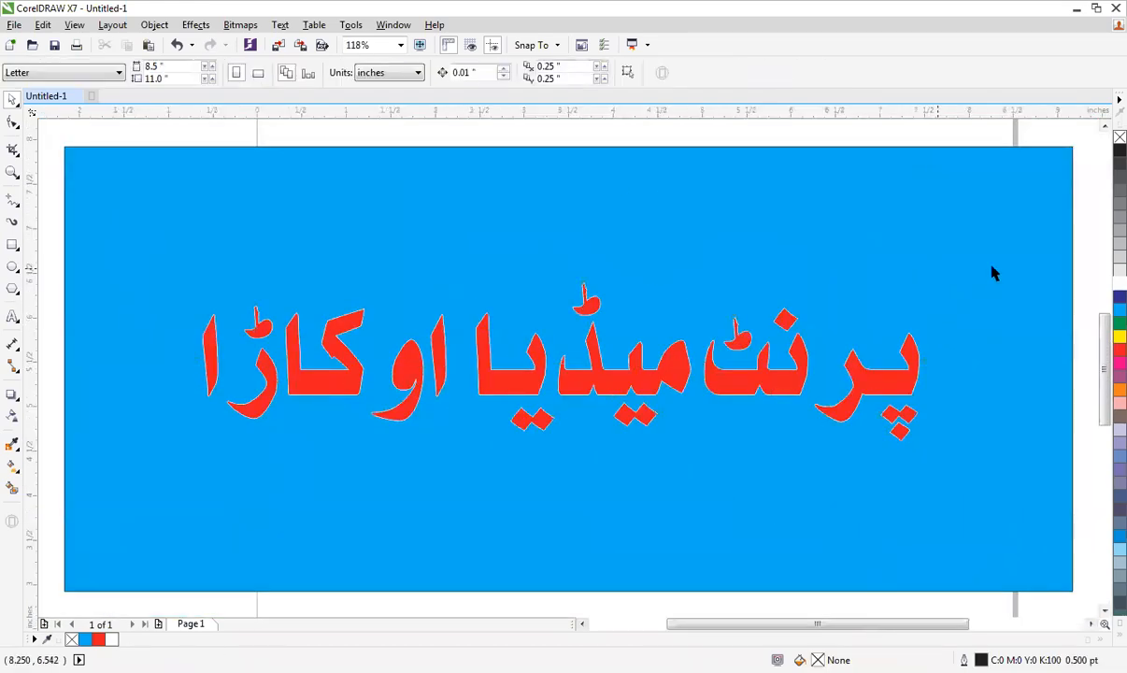
Move the letters پر and their dots left to tighten the gap before نٹ
left_click(818, 461)
left_click(888, 385)
left_click_drag(888, 386, 862, 387)
key("Escape")
left_click_drag(959, 390, 849, 458)
left_click_drag(915, 415, 881, 416)
key("Escape")
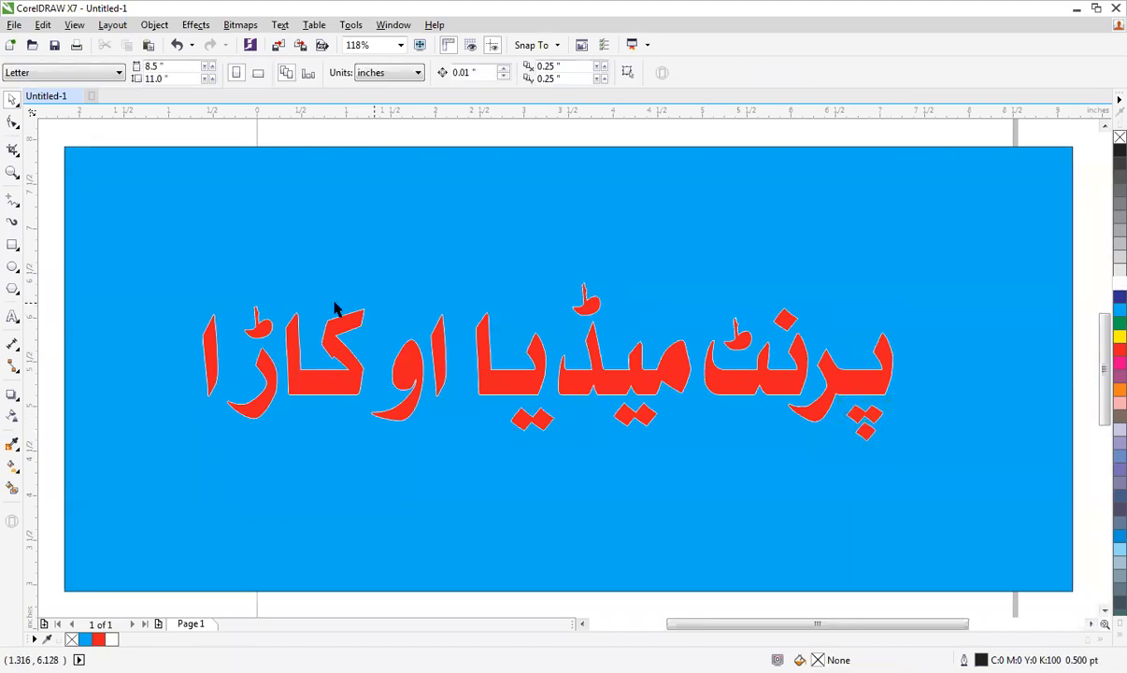
Move the whole word اوکاڑا right so it sits close to میڈیا
left_click_drag(178, 312, 471, 477)
left_click_drag(442, 341, 461, 354)
key("Escape")
left_click_drag(402, 449, 402, 449)
left_click_drag(360, 380, 379, 381)
key("Escape")
Move the final alef of اوکاڑا right, close to the letter ڑ
scroll(319, 372, "down", 1)
key("F2")
left_click_drag(198, 275, 715, 501)
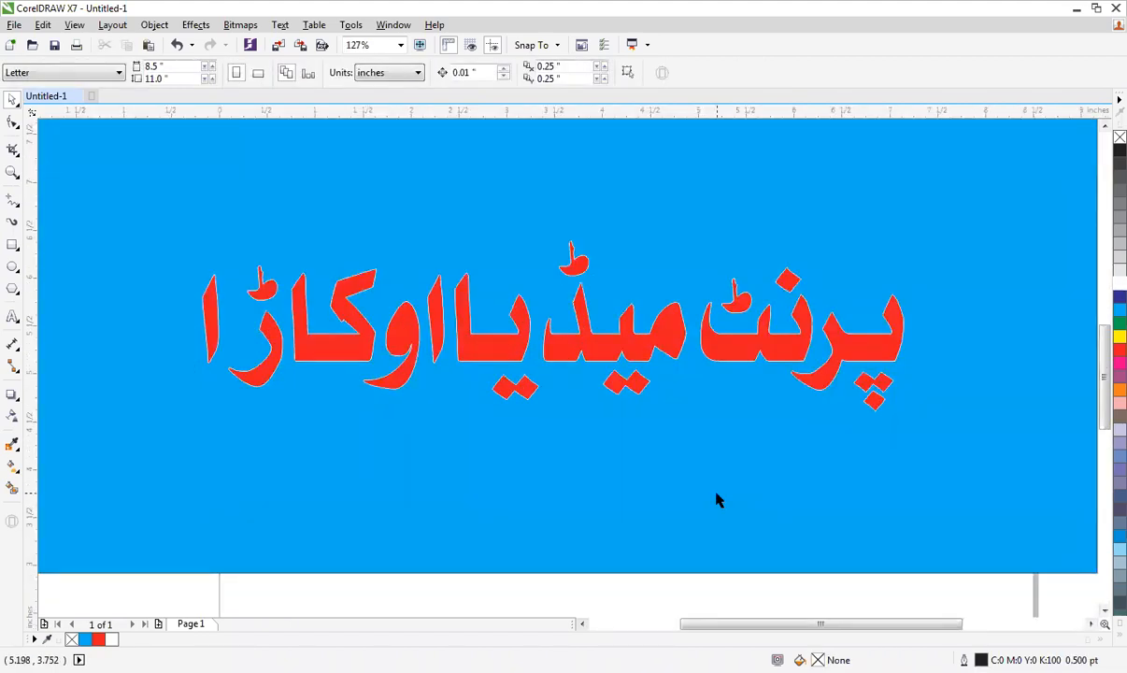
left_click(233, 316)
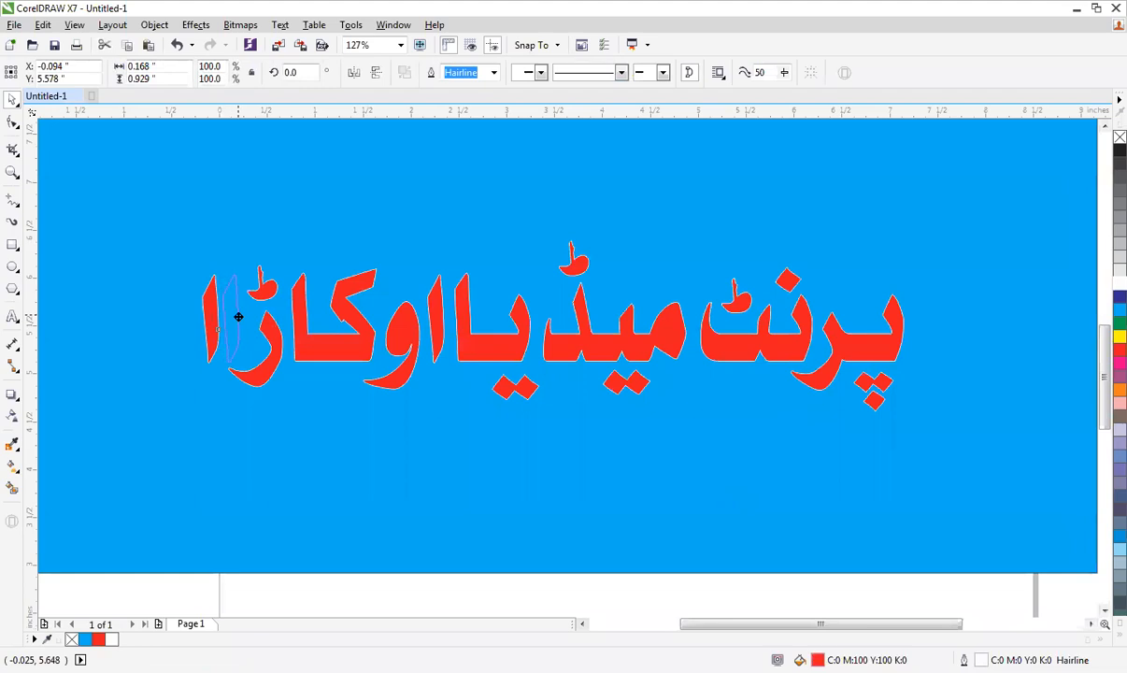
left_click_drag(238, 317, 226, 314)
key("Escape")
Combine all the letter pieces into a single curve to restore the letter holes, and inspect them
left_click_drag(129, 196, 934, 449)
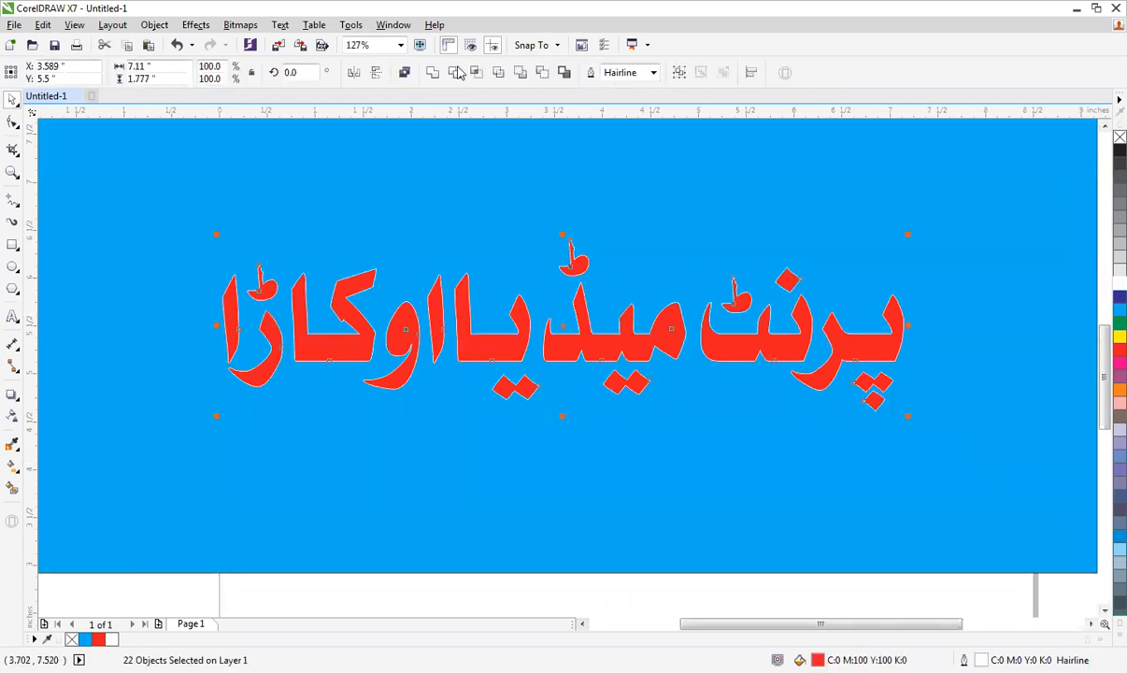
left_click(405, 73)
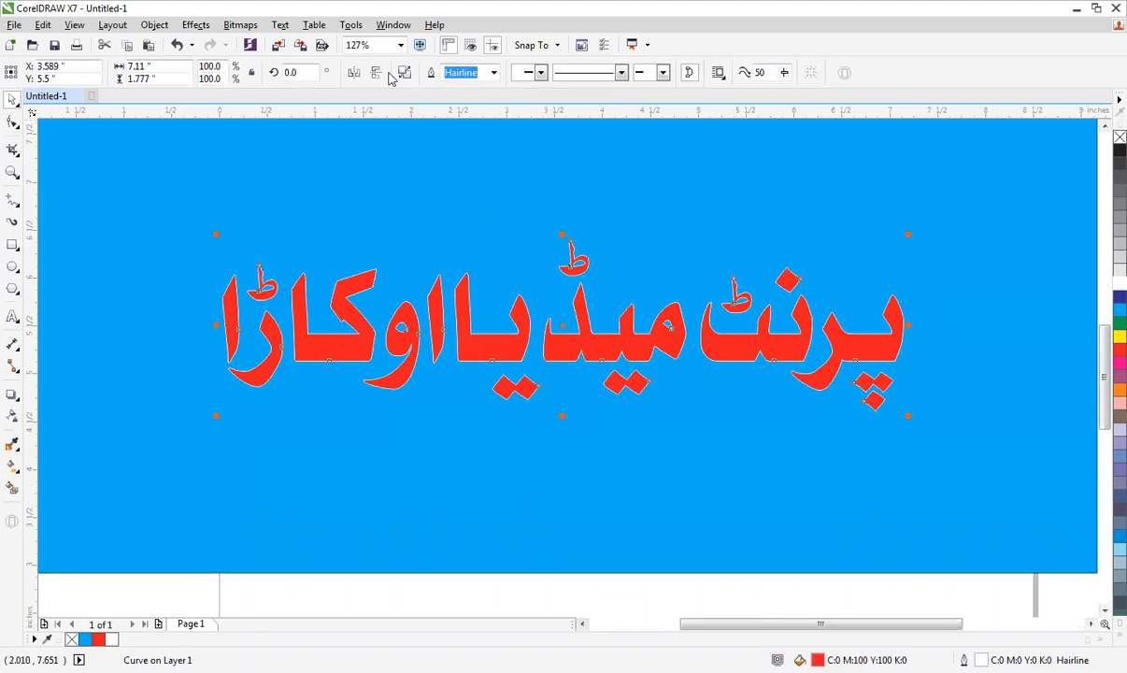
scroll(608, 271, "up", 5)
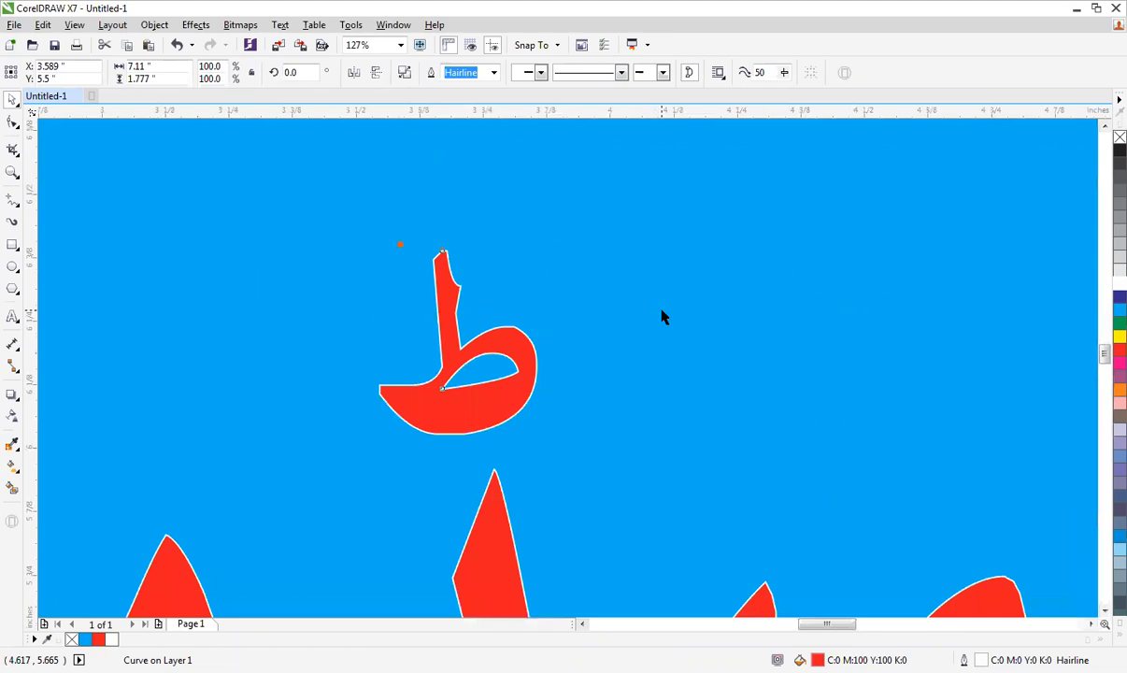
key("F3")
Try breaking the combined curve apart and examine the loose shapes inside the letters
left_click(406, 78)
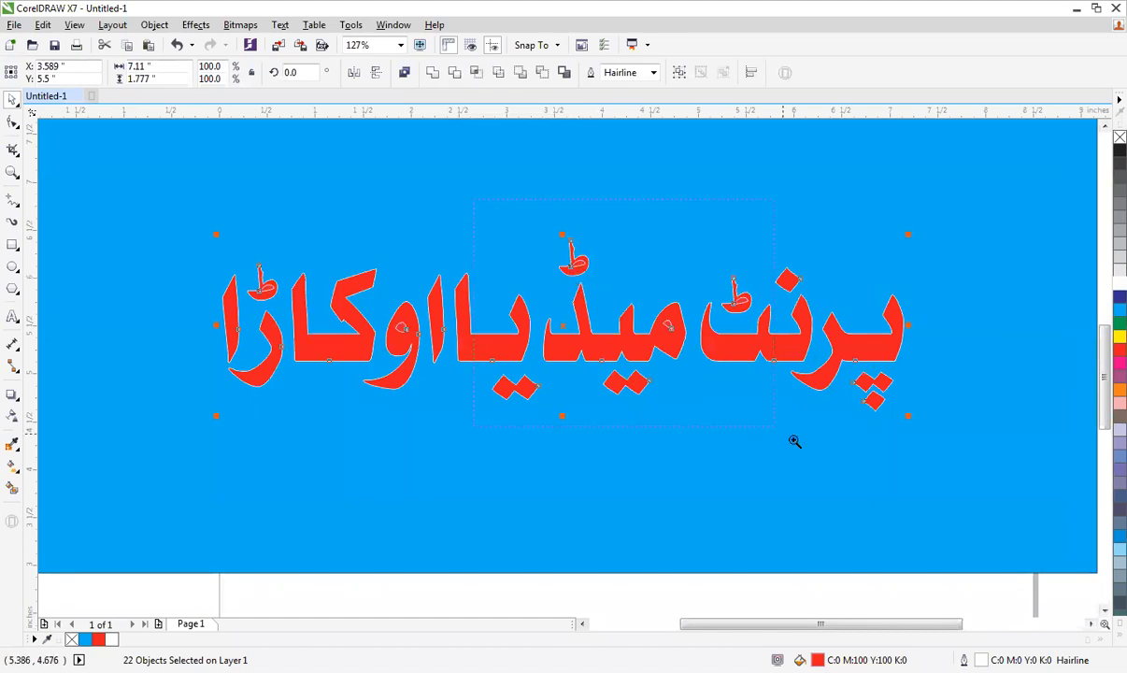
scroll(711, 385, "up", 2)
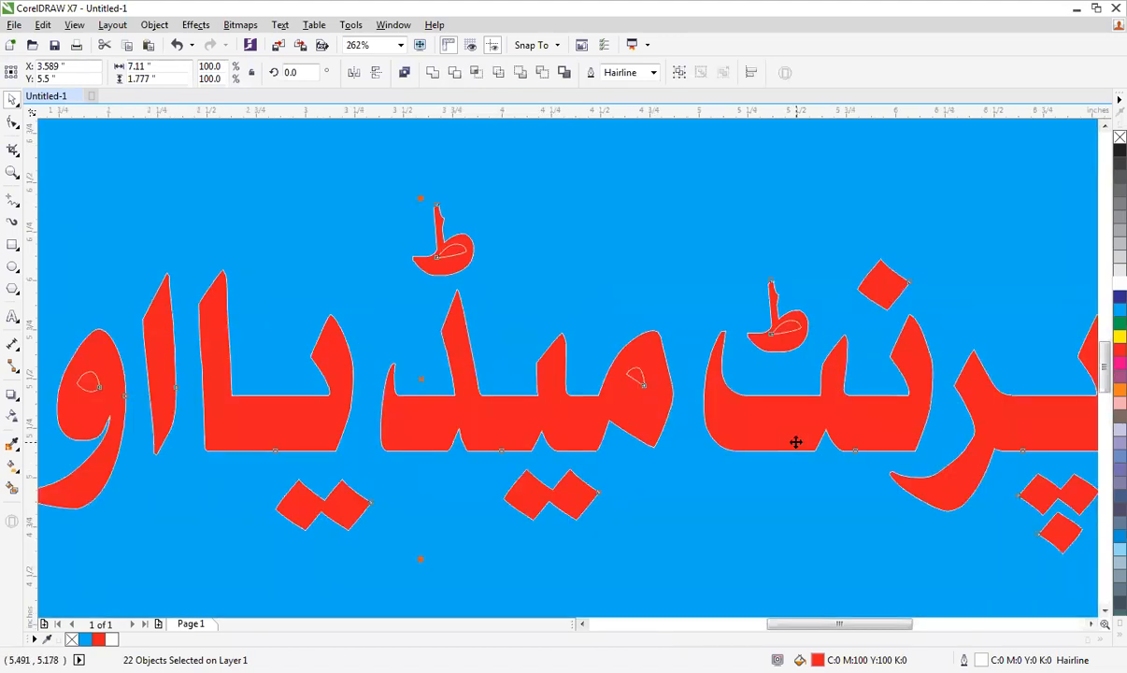
left_click(638, 361)
key("Escape")
scroll(638, 361, "down", 2)
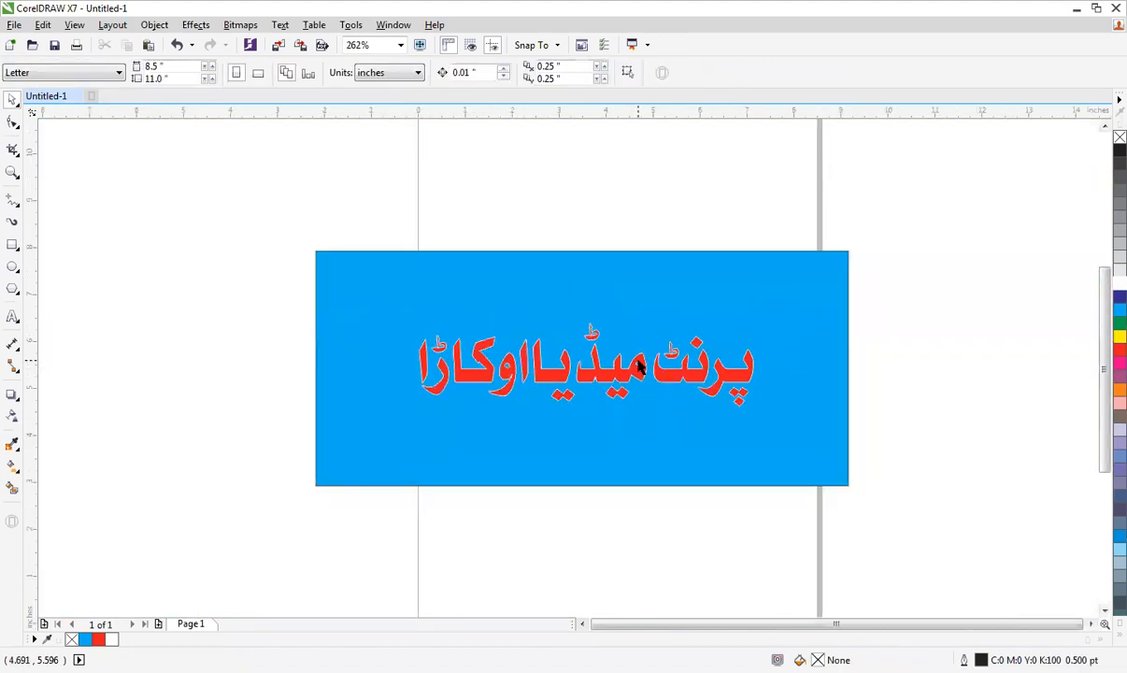
Select the combined lettering curve and break it apart into separate objects
scroll(638, 367, "up", 4)
left_click(708, 431)
scroll(709, 430, "down", 3)
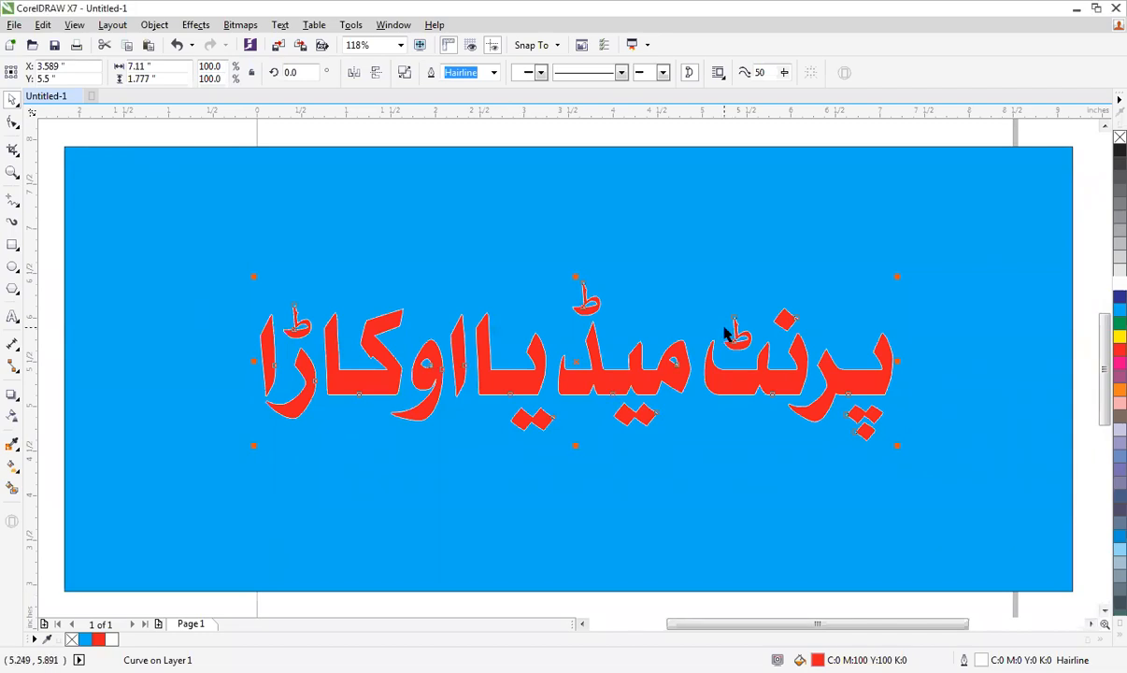
key("ctrl+k")
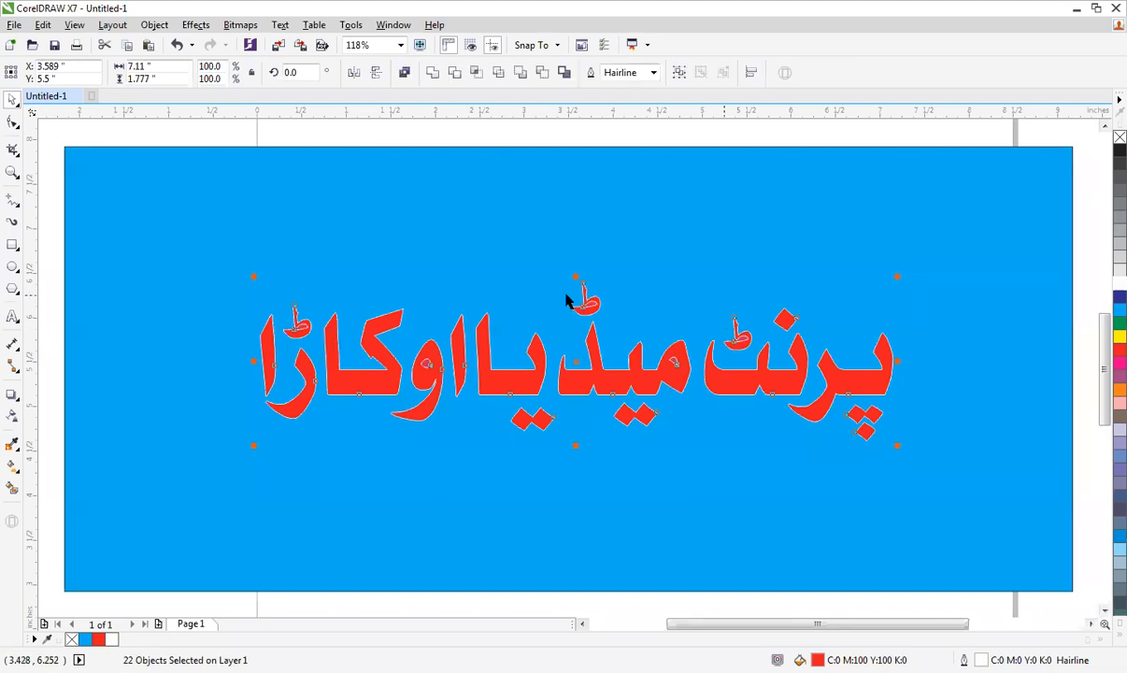
Combine the separated letter shapes into a single curve so the filled letter holes open up again
scroll(608, 310, "up", 4)
scroll(510, 321, "down", 4)
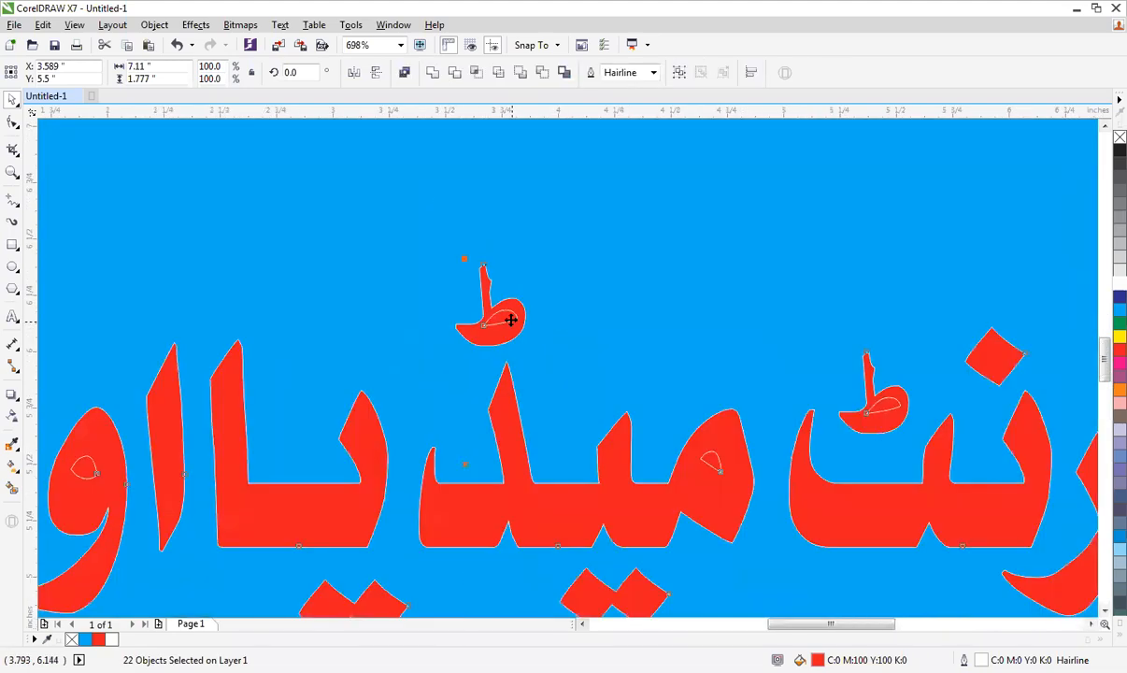
key("ctrl+l")
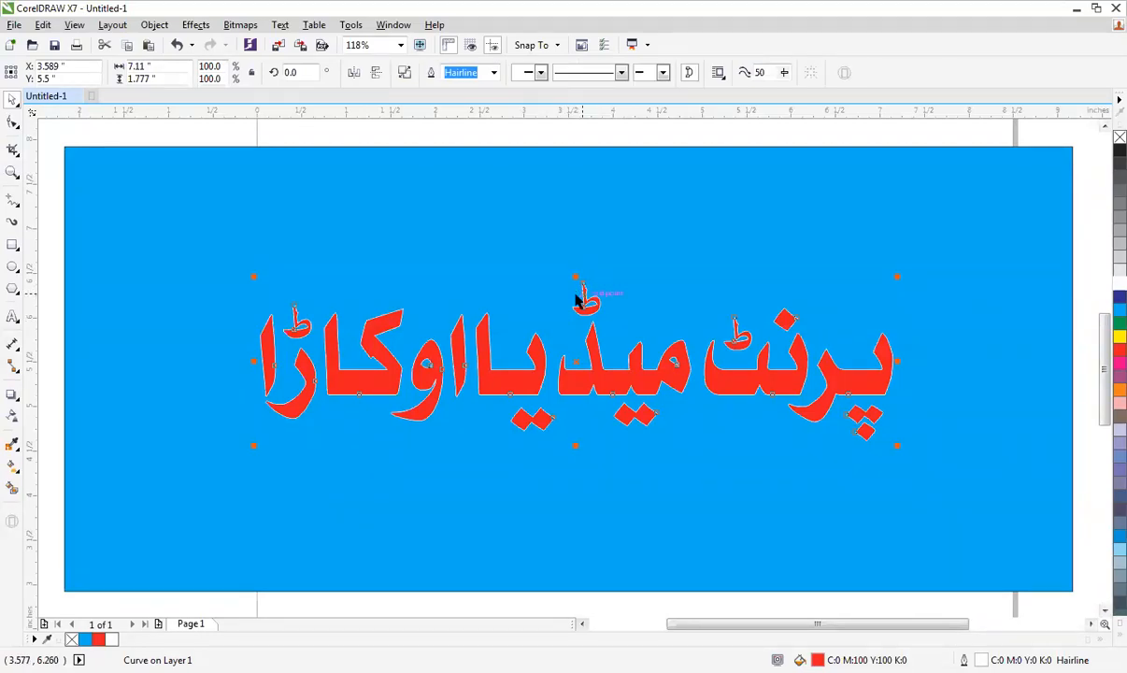
Delete the combined Urdu lettering from the blue rectangle
scroll(602, 271, "down", 3)
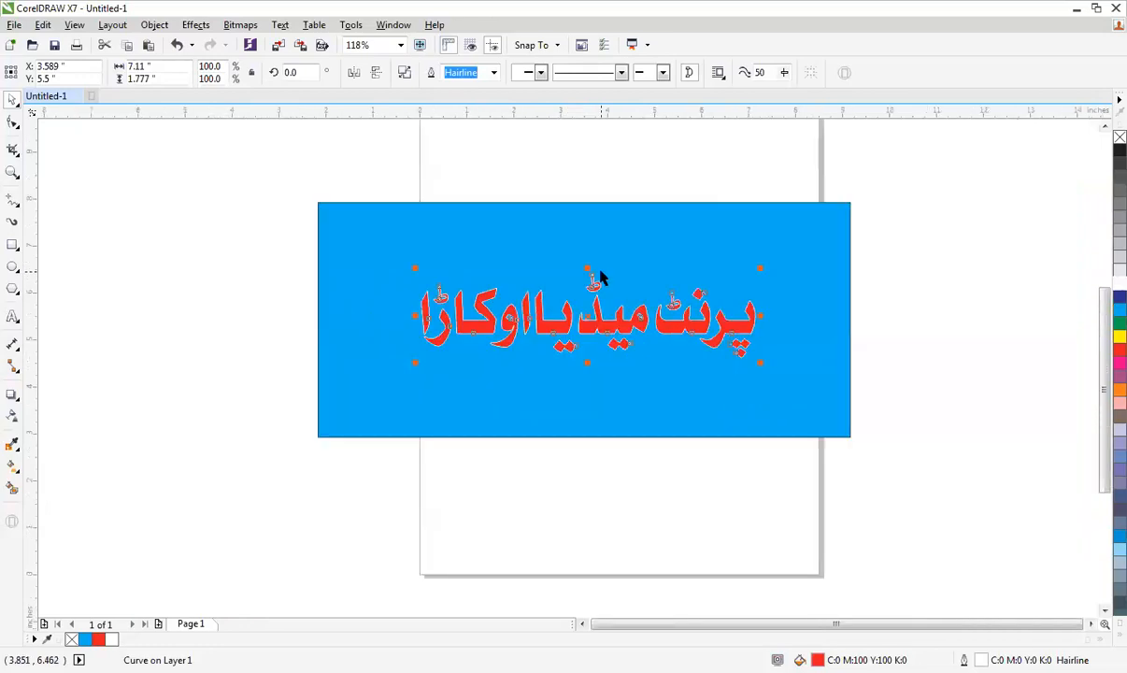
left_click_drag(929, 247, 336, 383)
key("Delete")
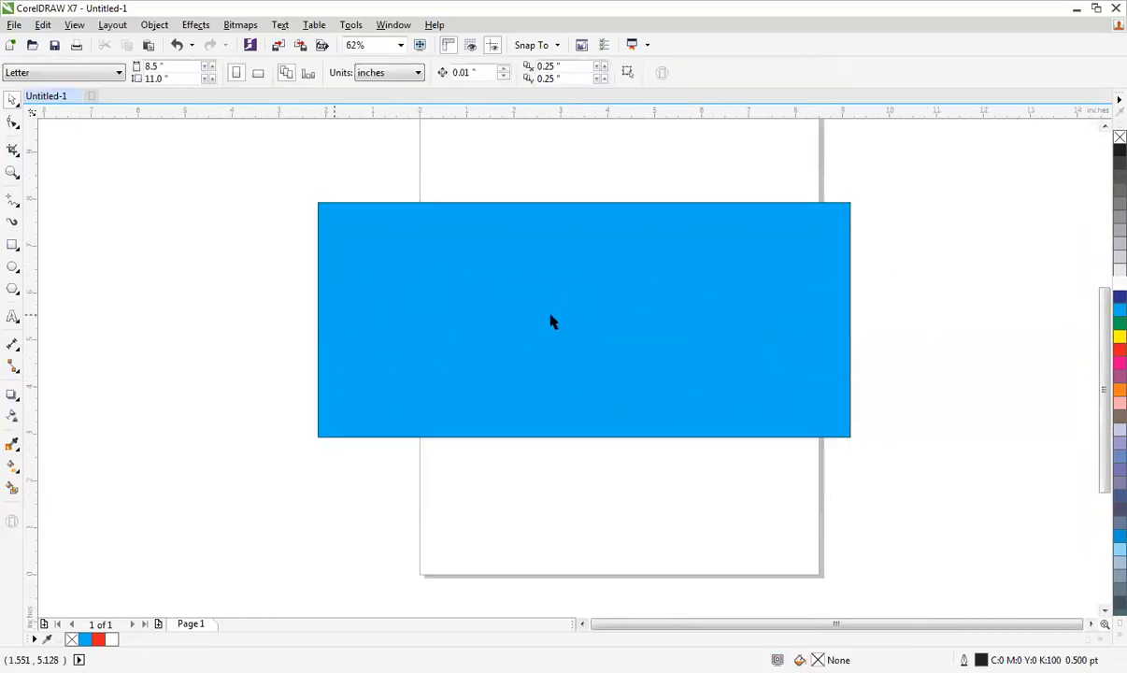
Shrink the blue rectangle to about 7.44 × 3.91 inches and center it on the page
left_click(622, 285)
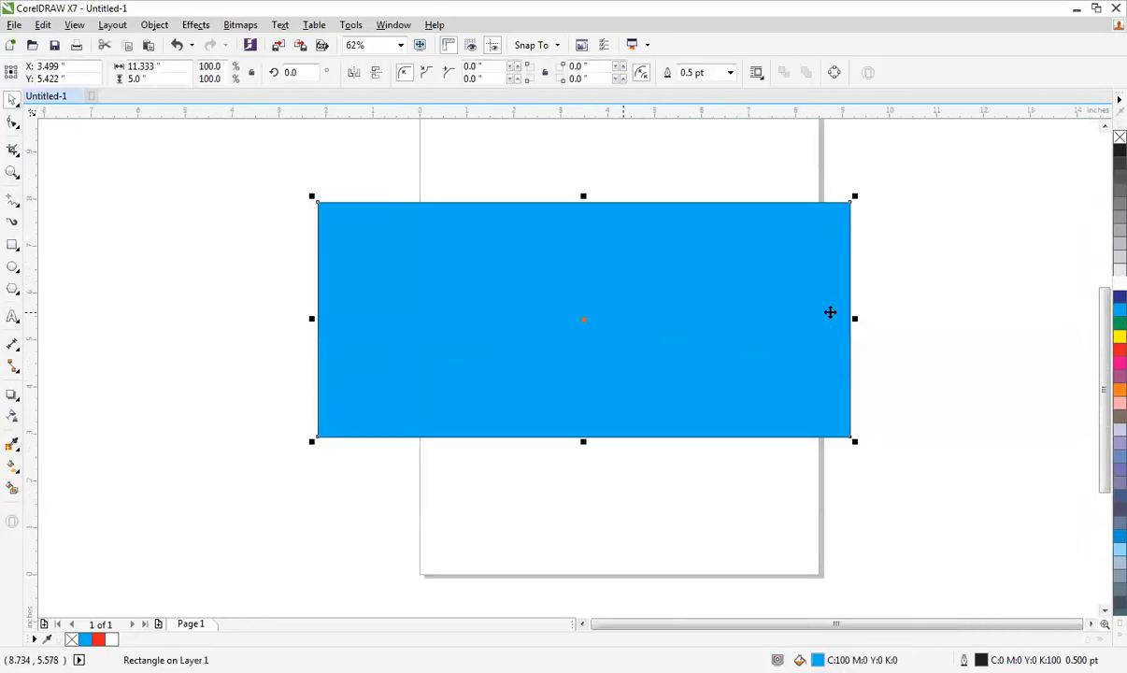
left_click_drag(854, 319, 676, 314)
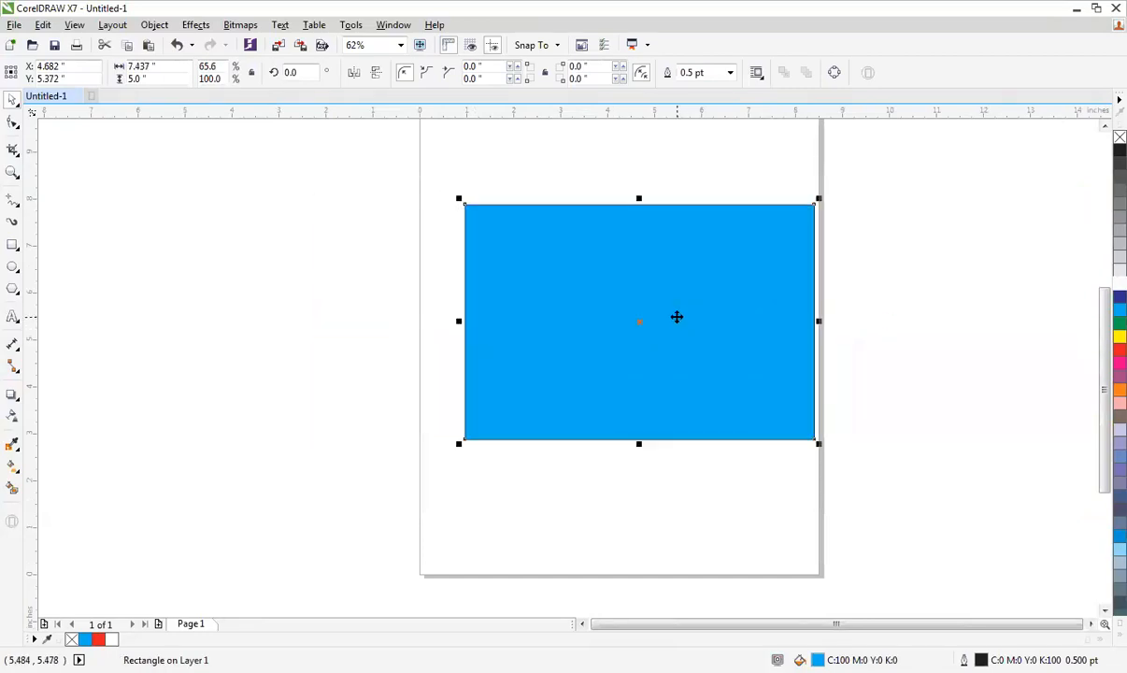
left_click_drag(639, 198, 640, 230)
left_click_drag(651, 288, 644, 307)
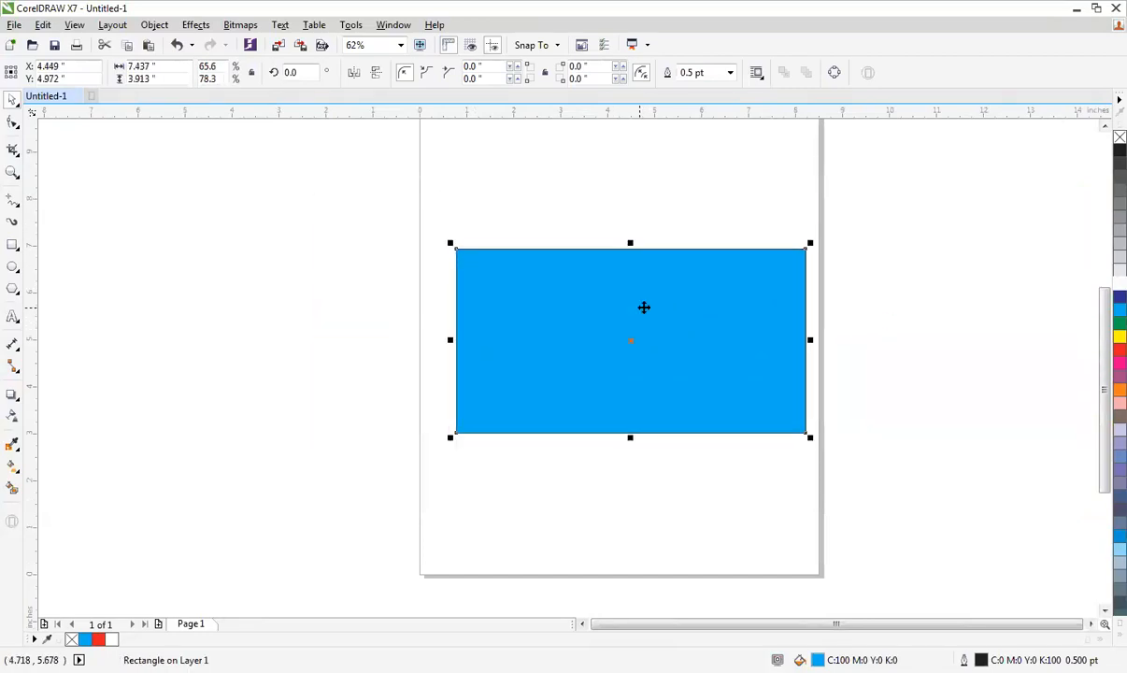
key("p")
key("shift+F2")
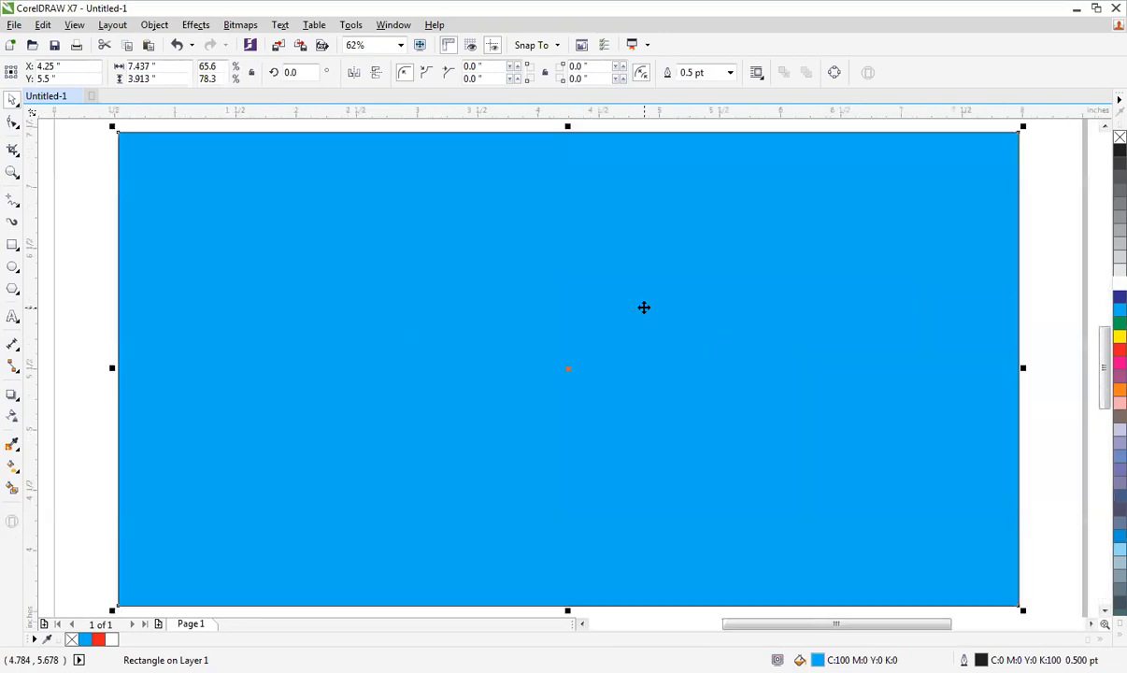
Try converting the blue rectangle to a 300 dpi CMYK bitmap, delete it, and undo back to the vector rectangle
left_click(241, 25)
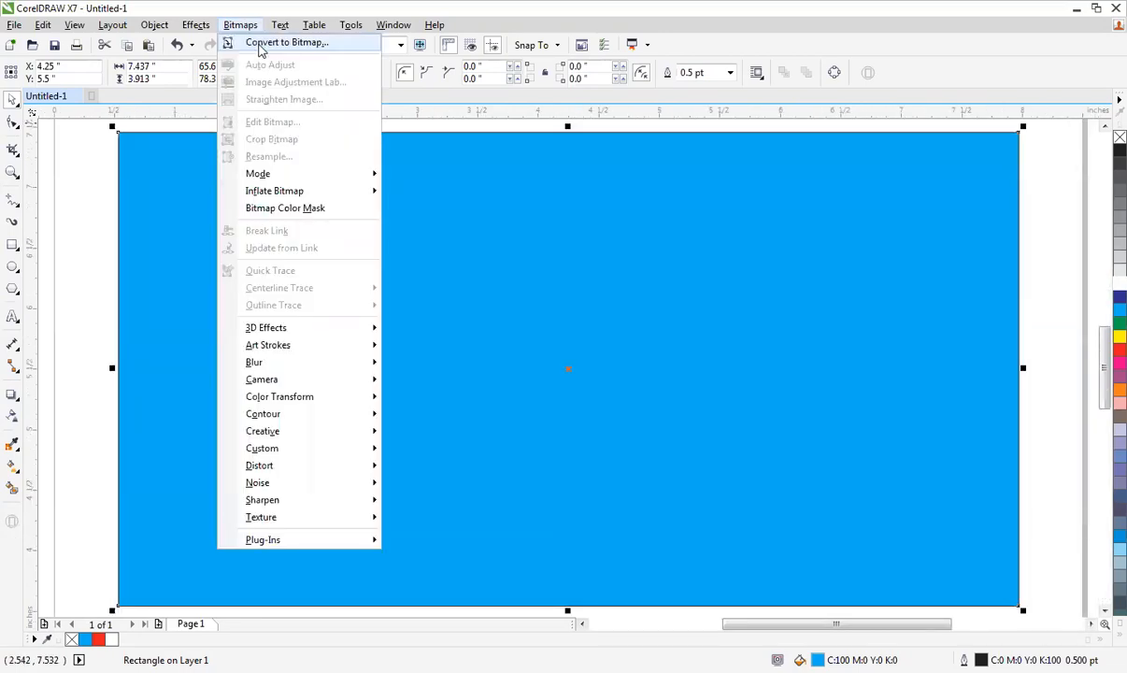
left_click(261, 43)
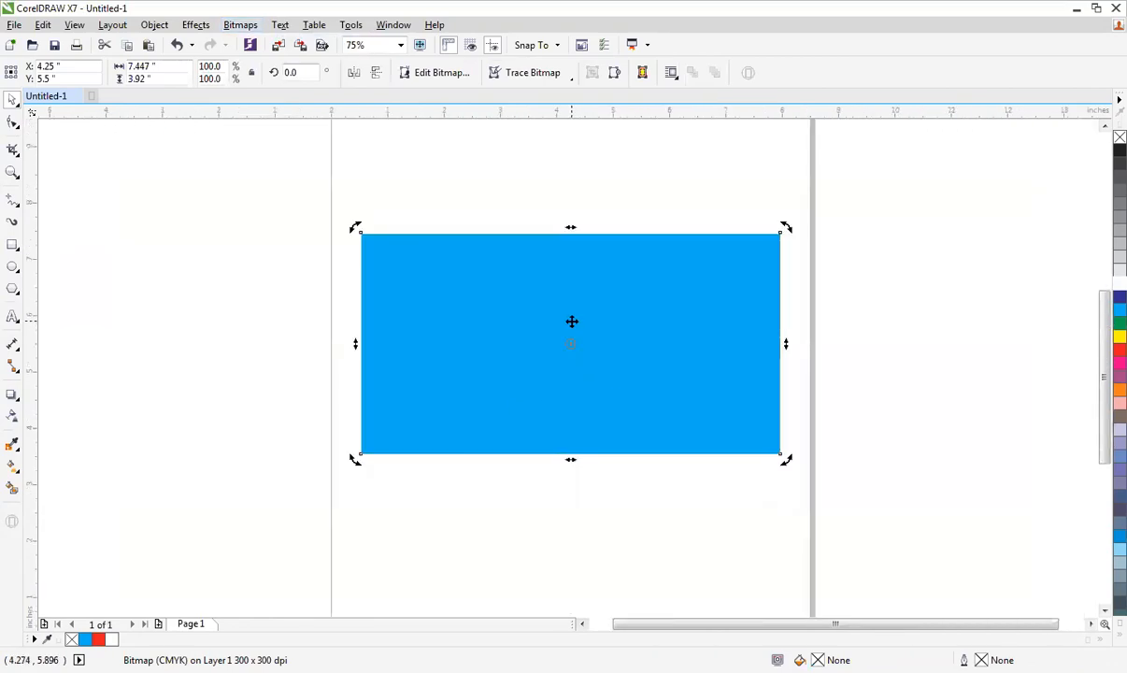
key("Delete")
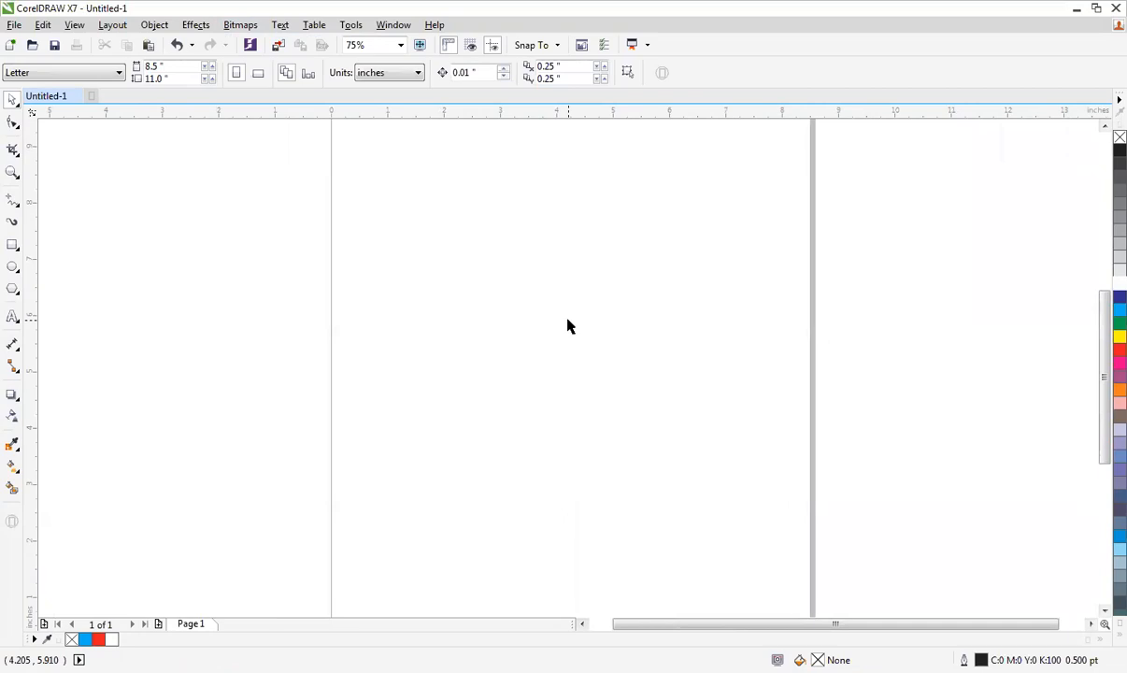
key("ctrl+z")
Fill the rectangle with a linear gradient running downward from red to dark red #700A07
left_click(644, 201)
left_click(639, 304)
left_click(1120, 350)
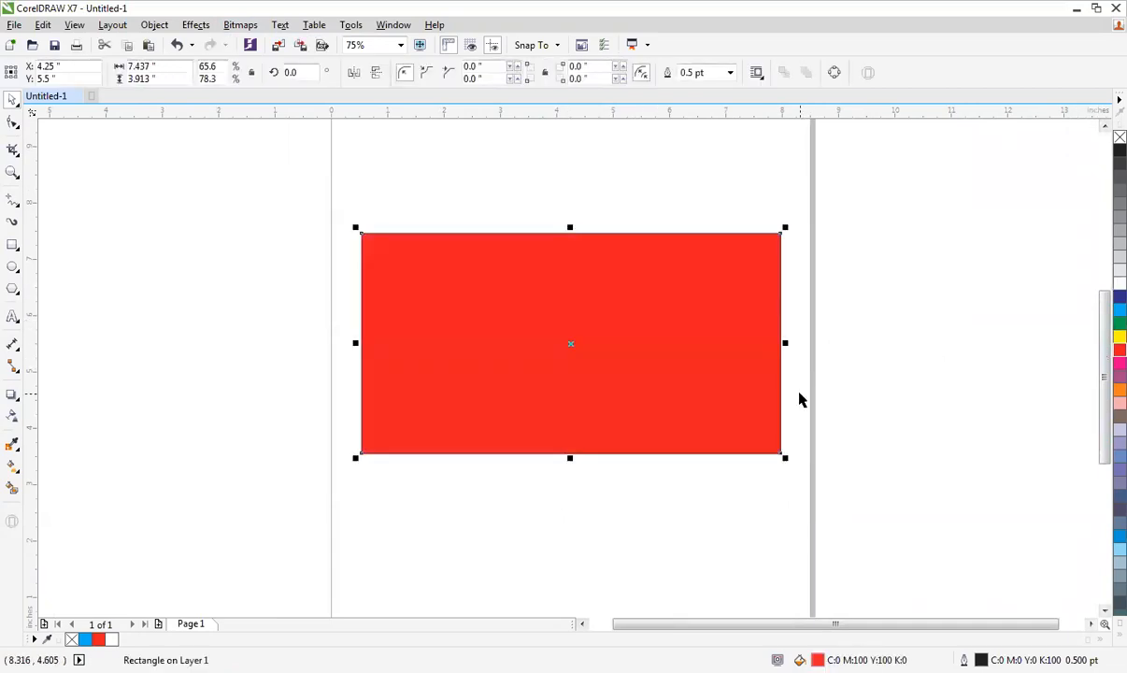
key("g")
left_click_drag(556, 255, 565, 430)
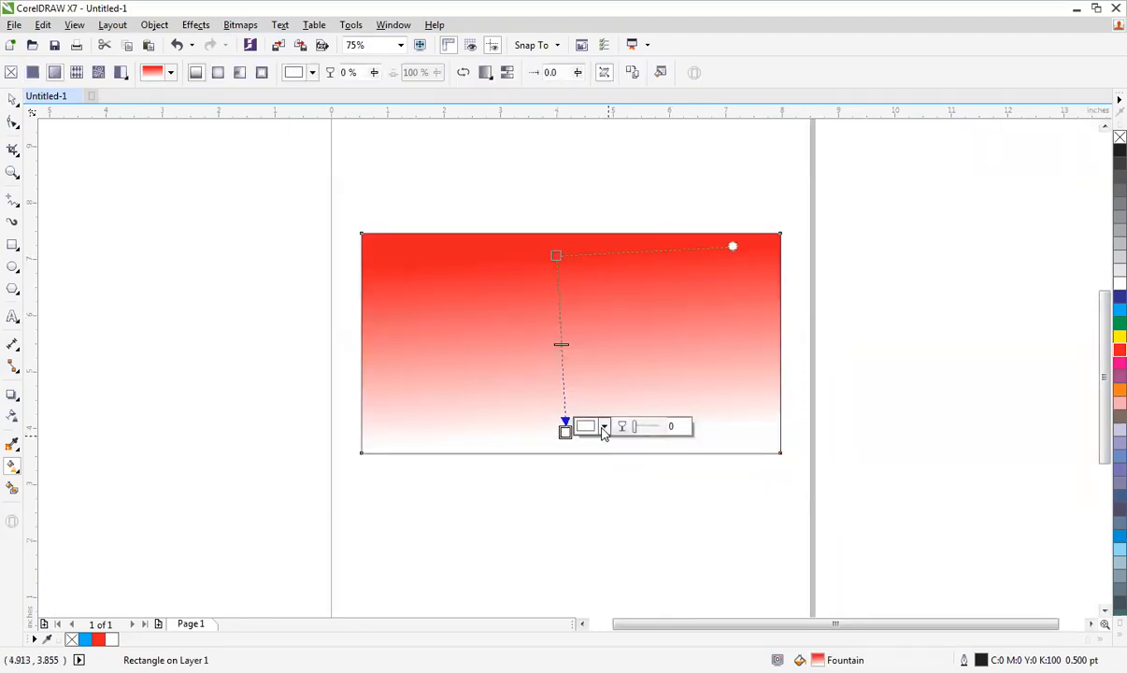
left_click(604, 427)
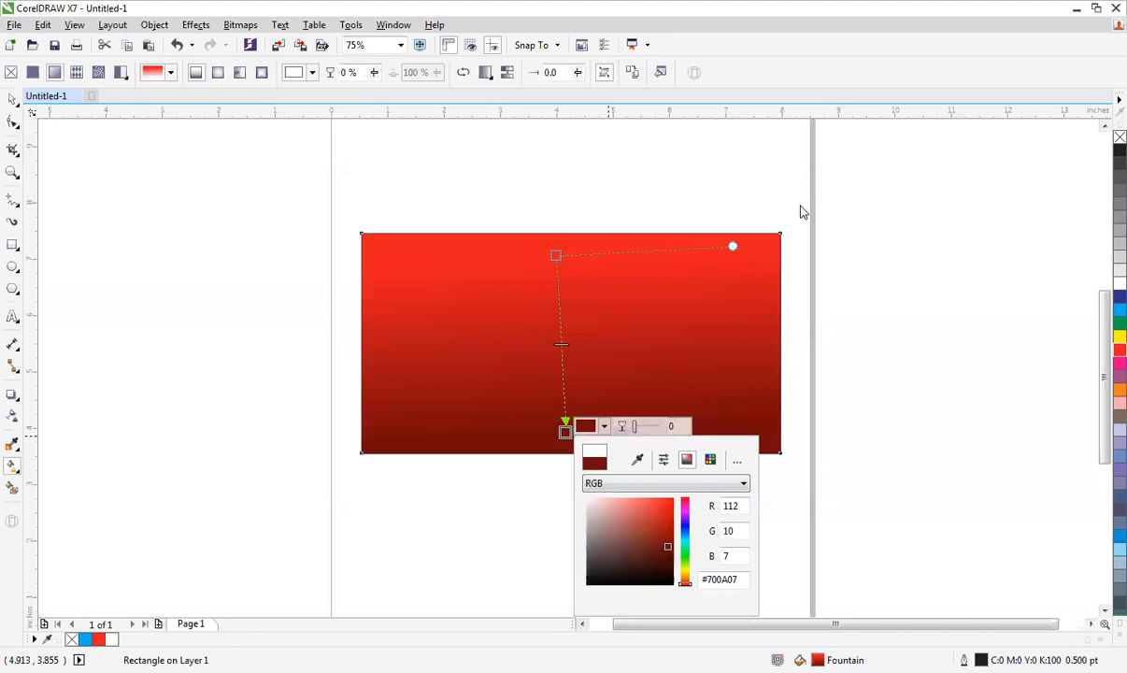
Remove the outline from the gradient-filled rectangle
key("space")
right_click(1120, 137)
left_click(672, 352)
key("F4")
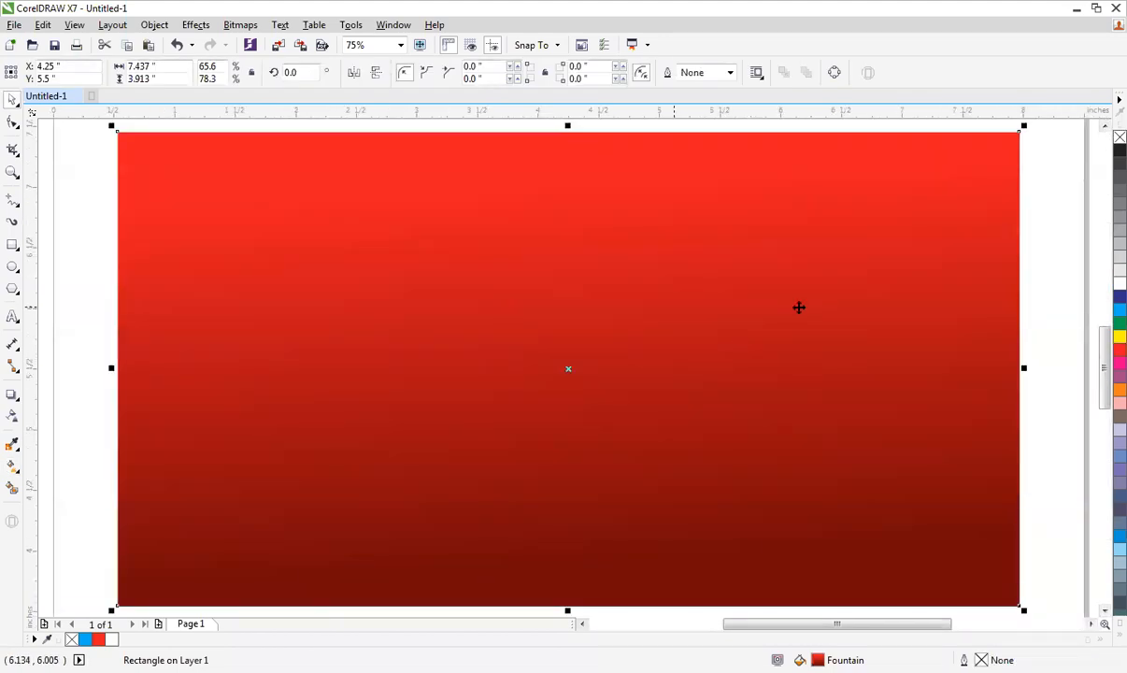
Convert the gradient rectangle to a 300 dpi CMYK bitmap with anti-aliasing and a transparent background
left_click(238, 31)
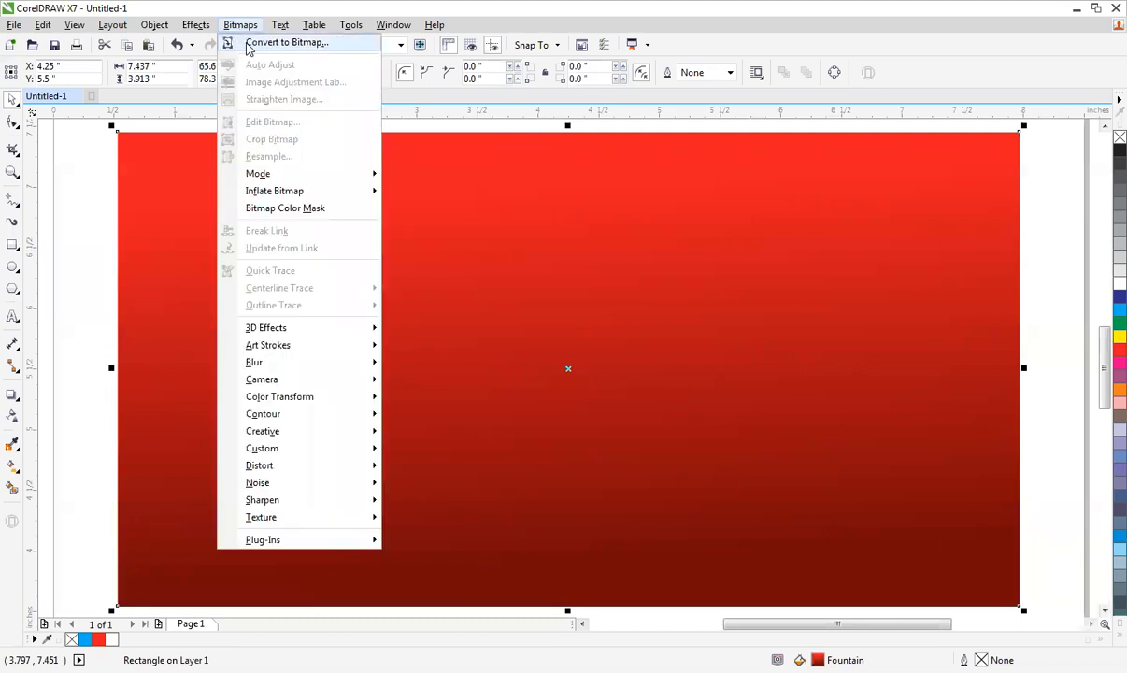
left_click(248, 48)
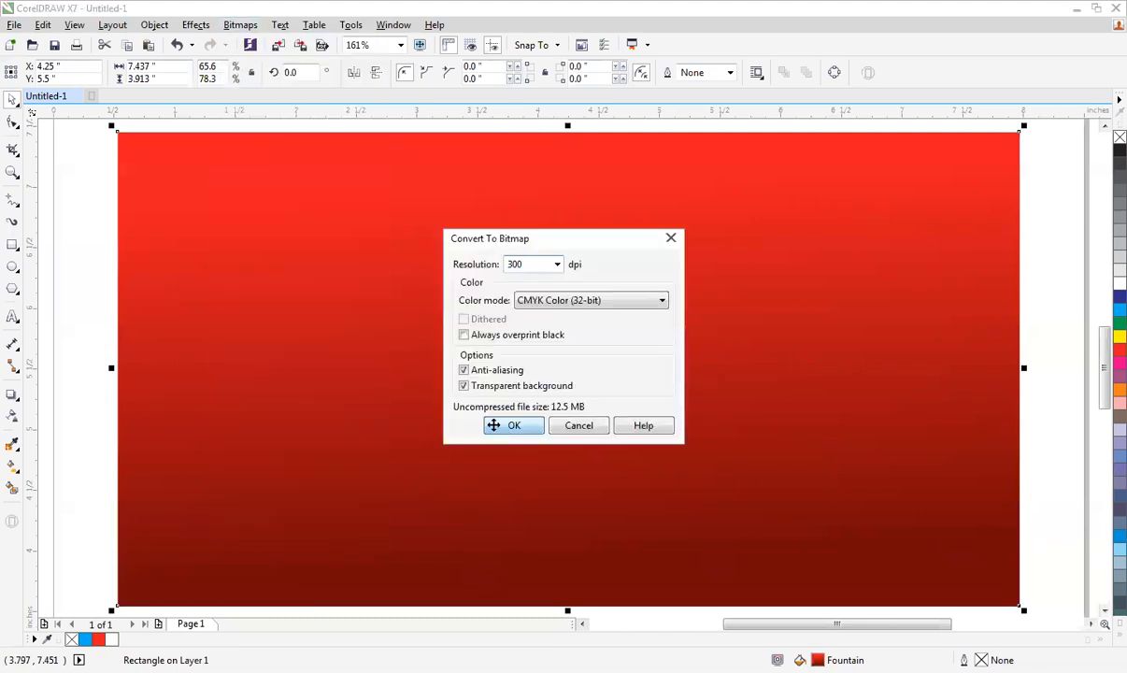
left_click(491, 424)
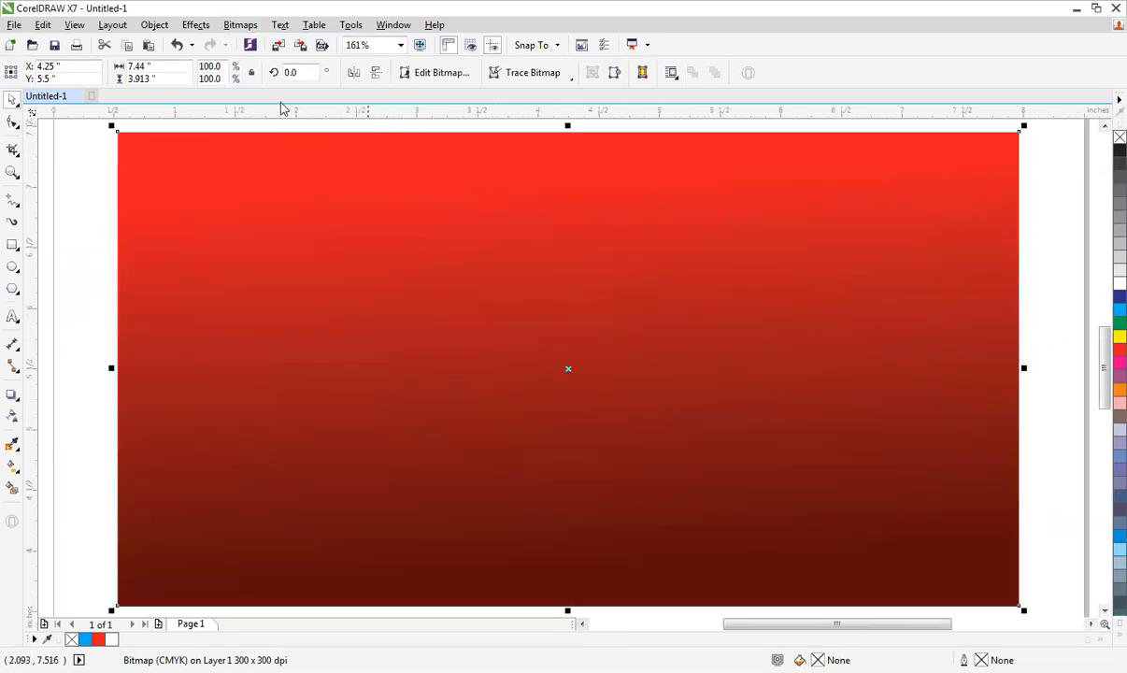
Preview a Page Curl effect on the bitmap and set the curl color to orange
left_click(239, 28)
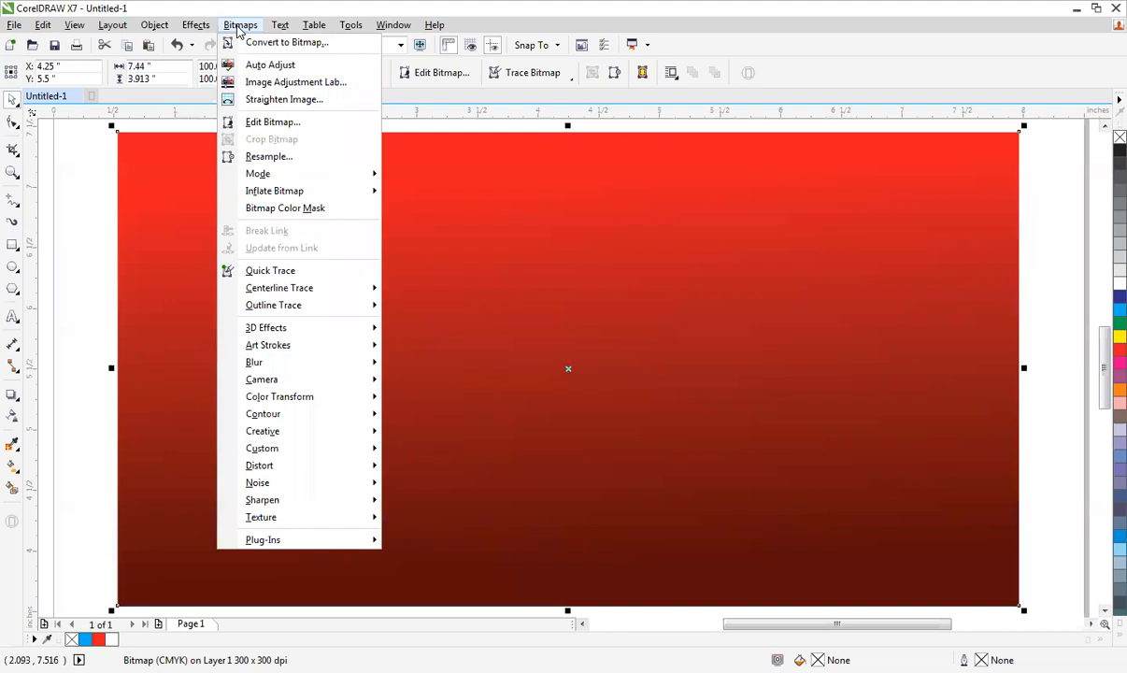
mouse_move(305, 335)
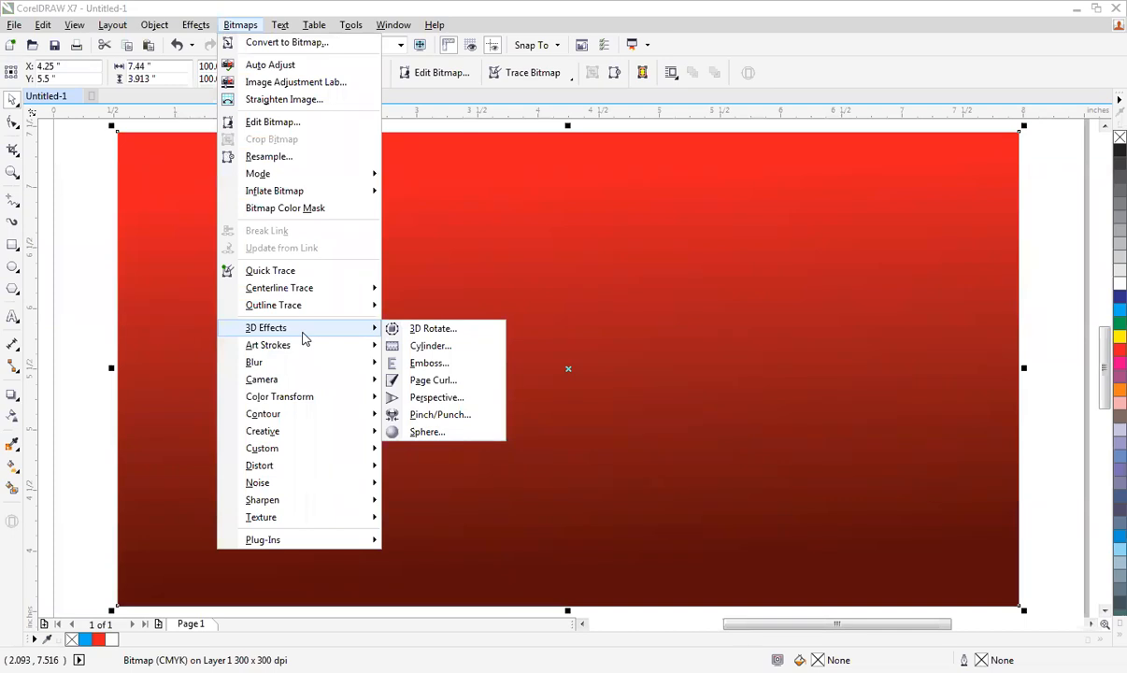
left_click(430, 381)
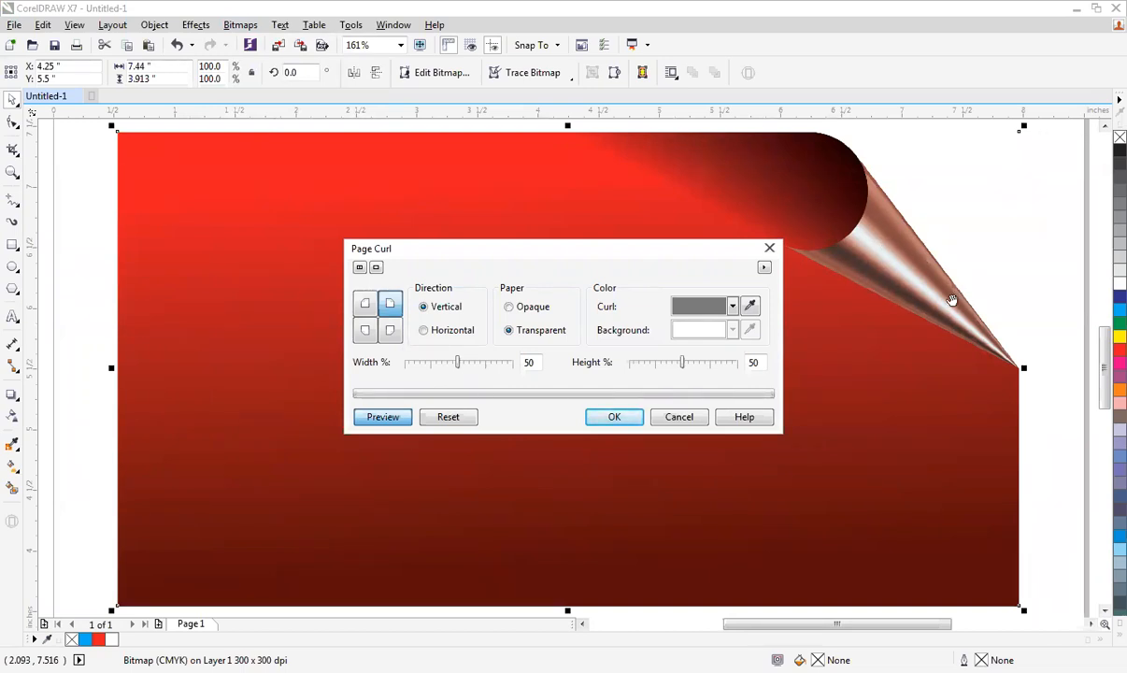
left_click(733, 308)
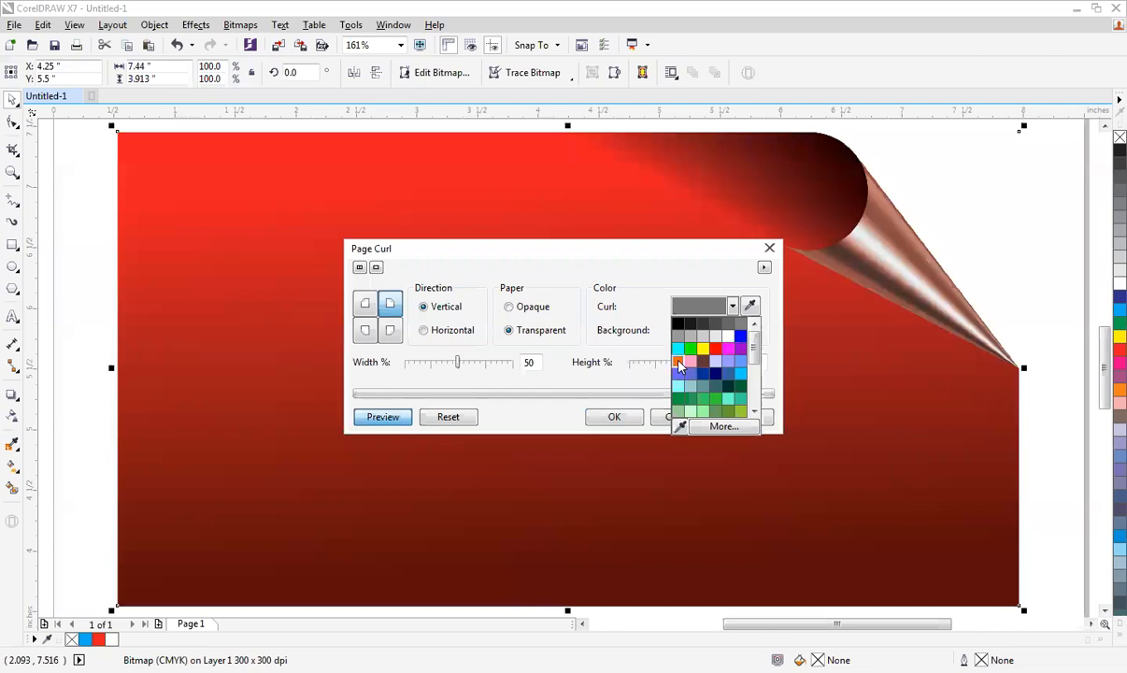
left_click(722, 322)
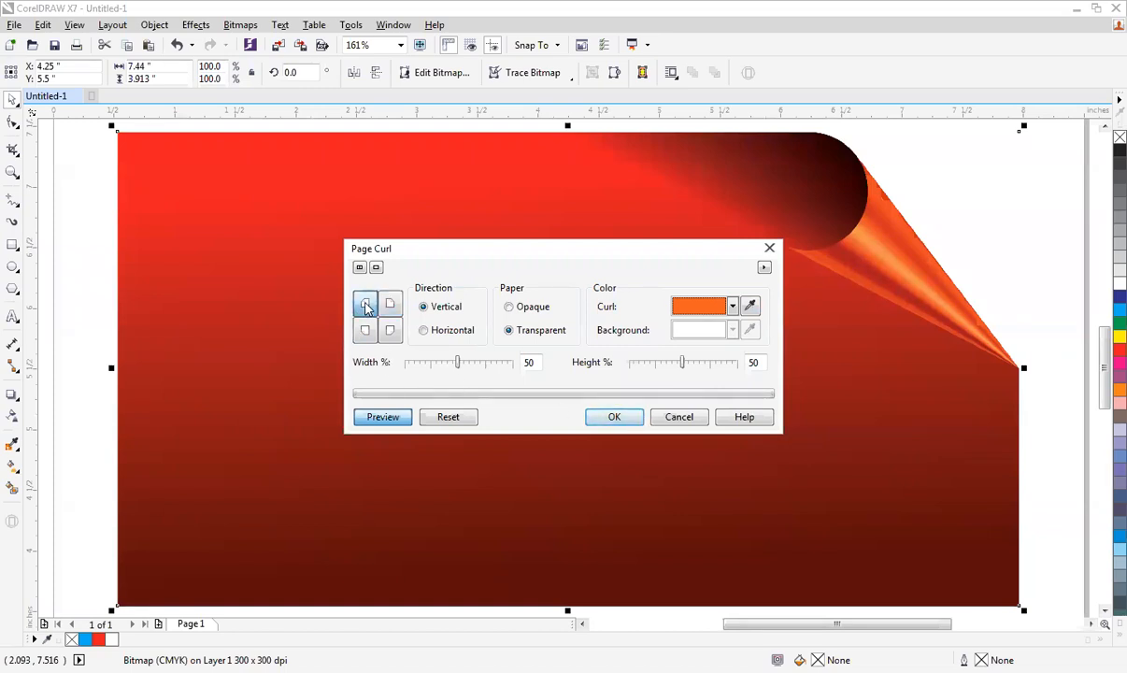
Preview the curl at the bitmap's top-left, bottom-left and bottom-right corners, and set the paper to Opaque
left_click(365, 303)
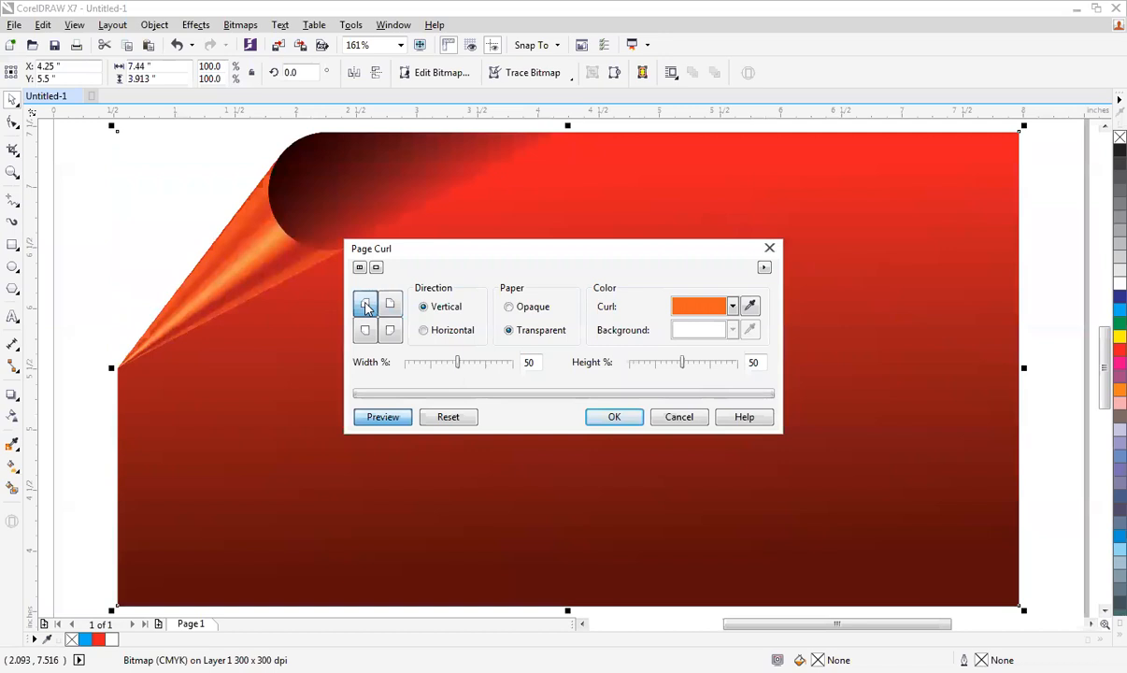
left_click(366, 329)
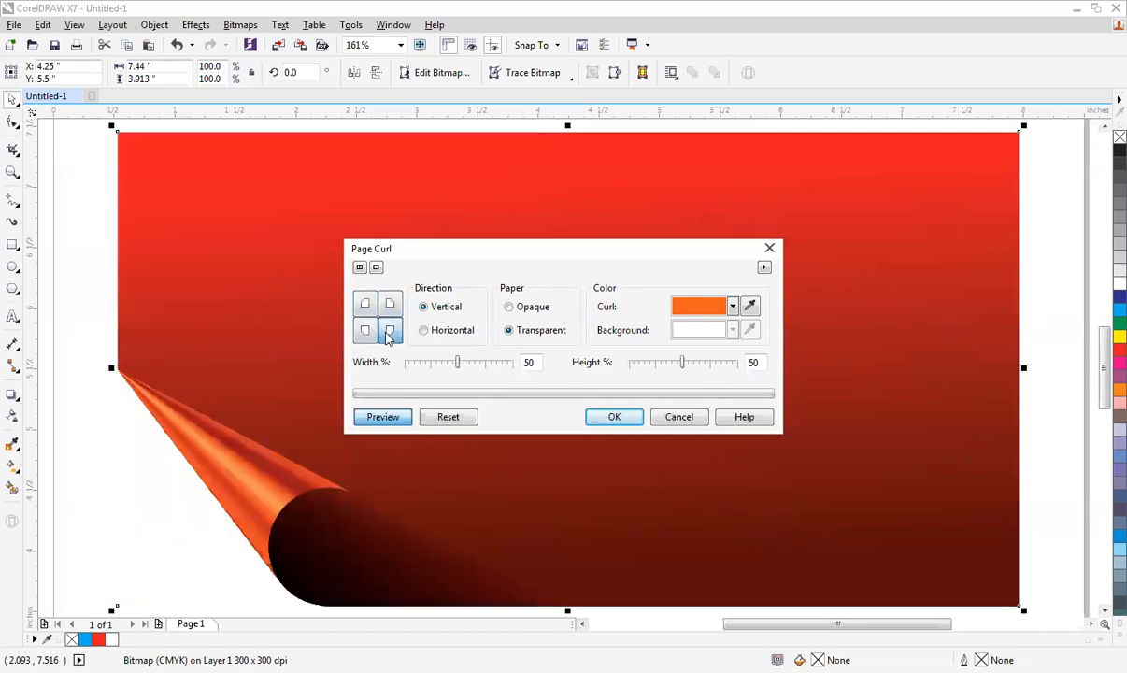
left_click(389, 332)
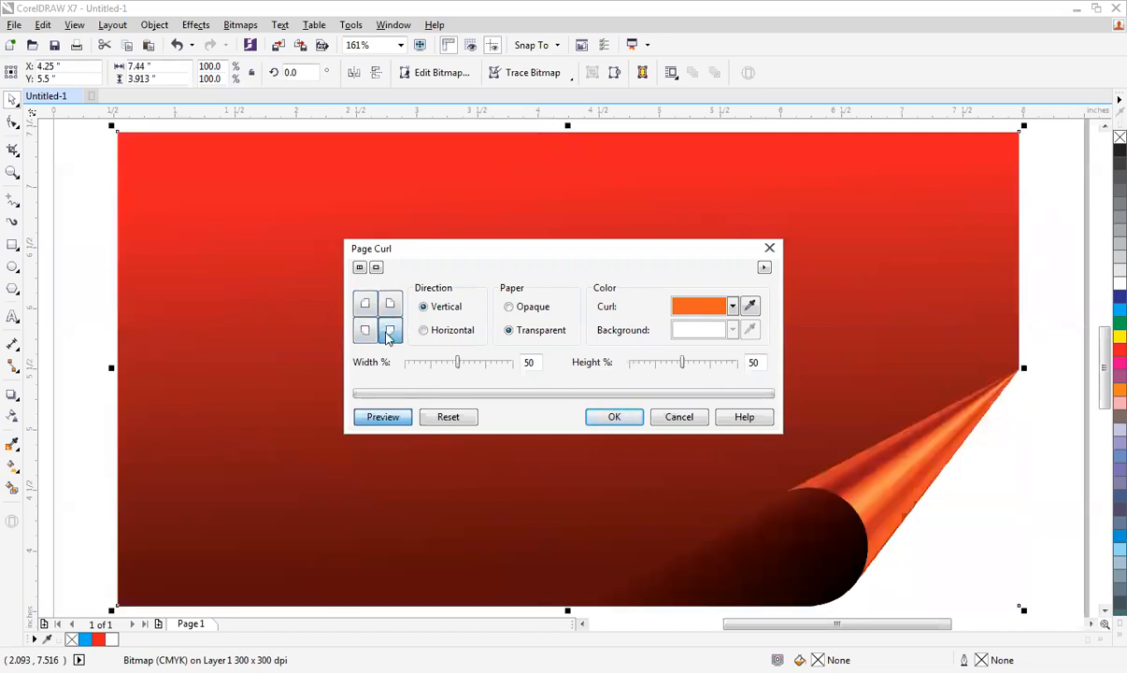
left_click(508, 308)
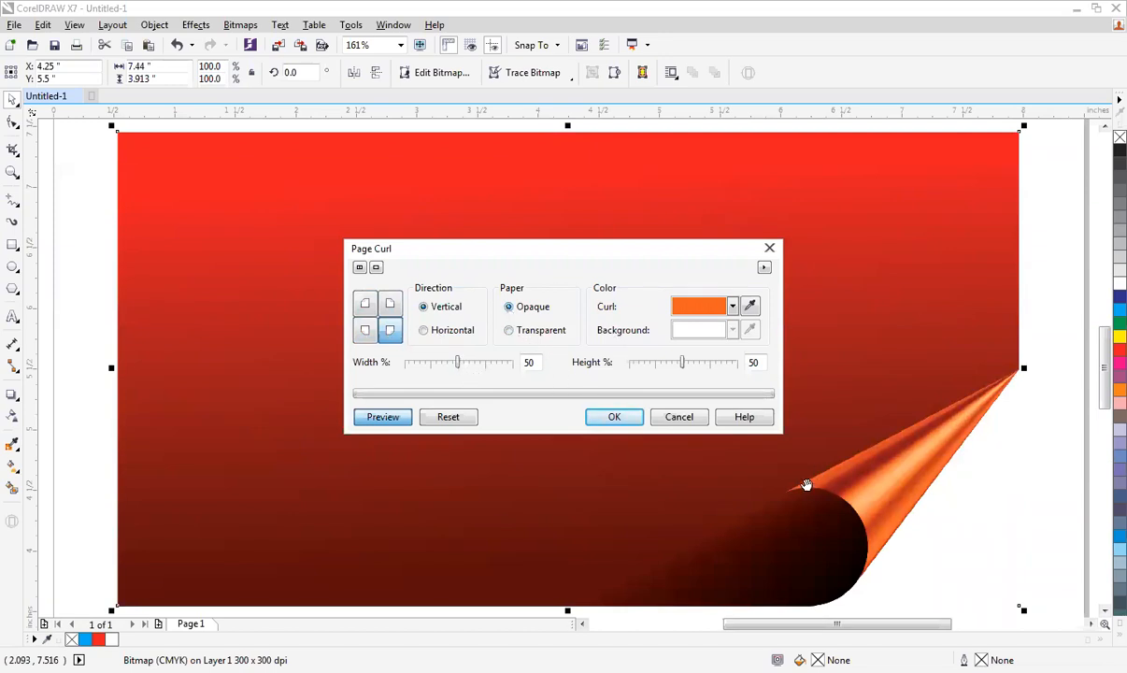
Set the page curl's width to 89% and its height to 92%, trying other heights along the way
left_click_drag(458, 364, 501, 372)
left_click_drag(681, 364, 636, 367)
left_click(697, 365)
left_click(727, 365)
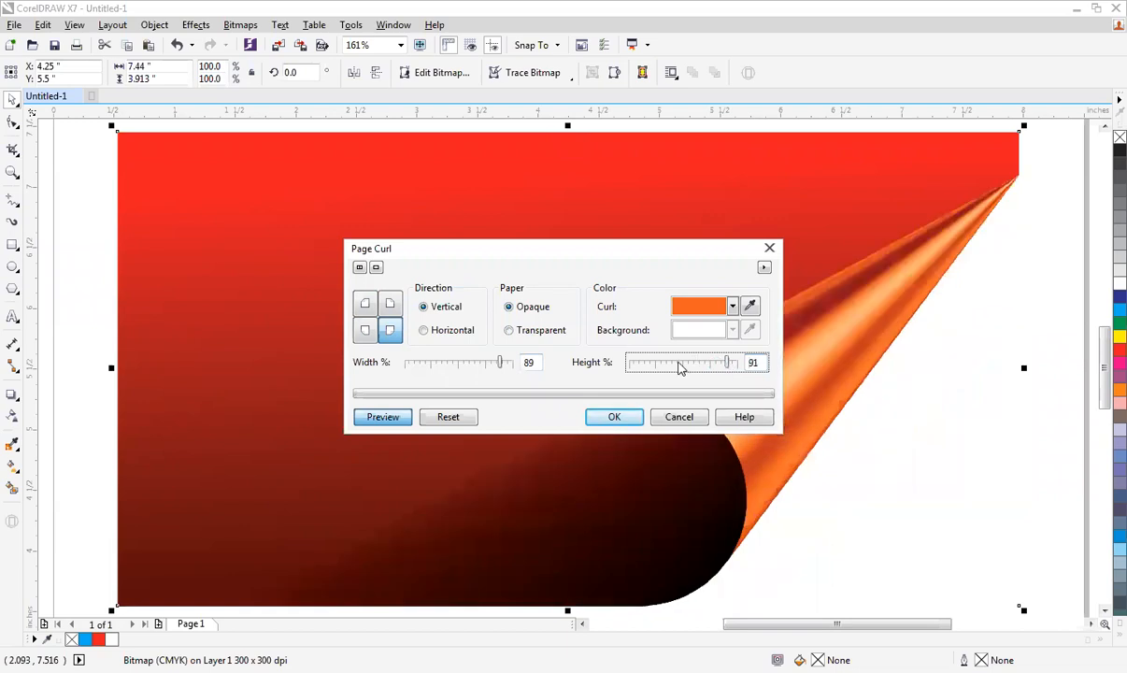
left_click_drag(722, 364, 689, 367)
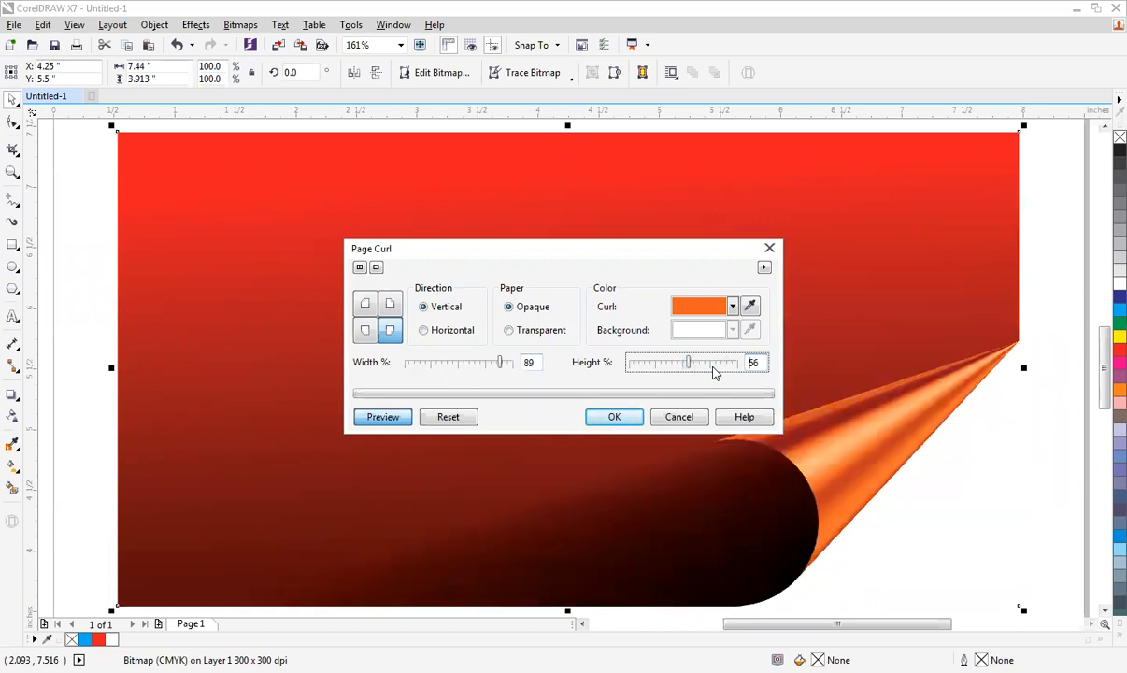
left_click(731, 368)
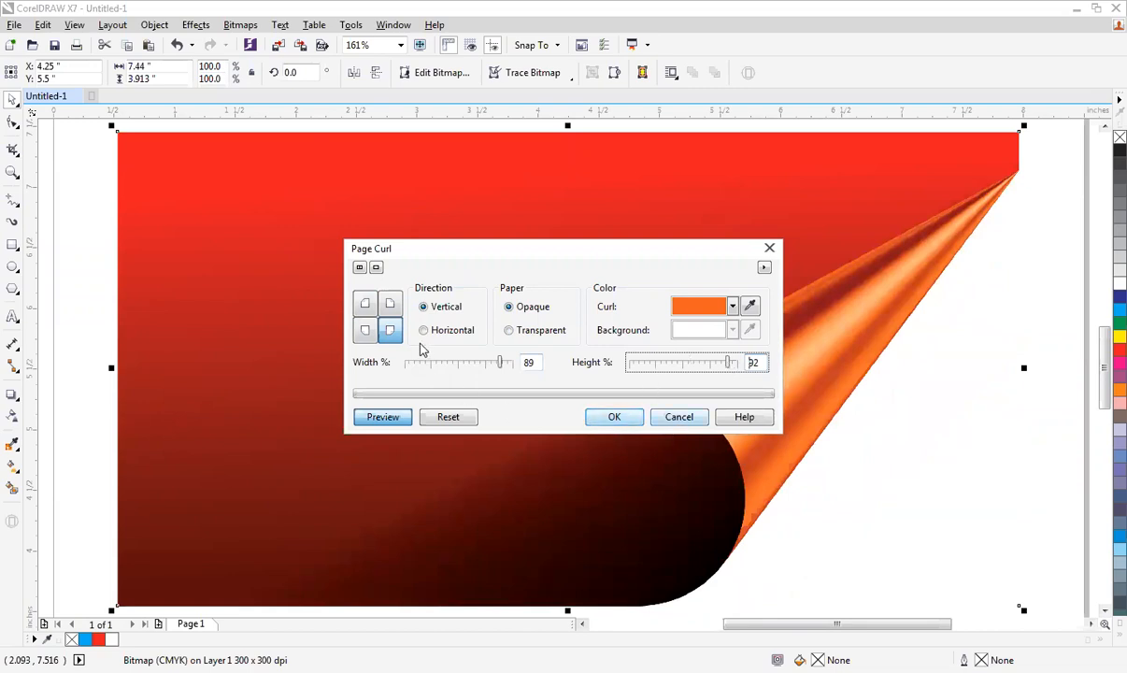
Switch the curl to the bitmap's top-left corner with a width of 73% and apply the effect
left_click(365, 303)
left_click_drag(448, 362, 485, 365)
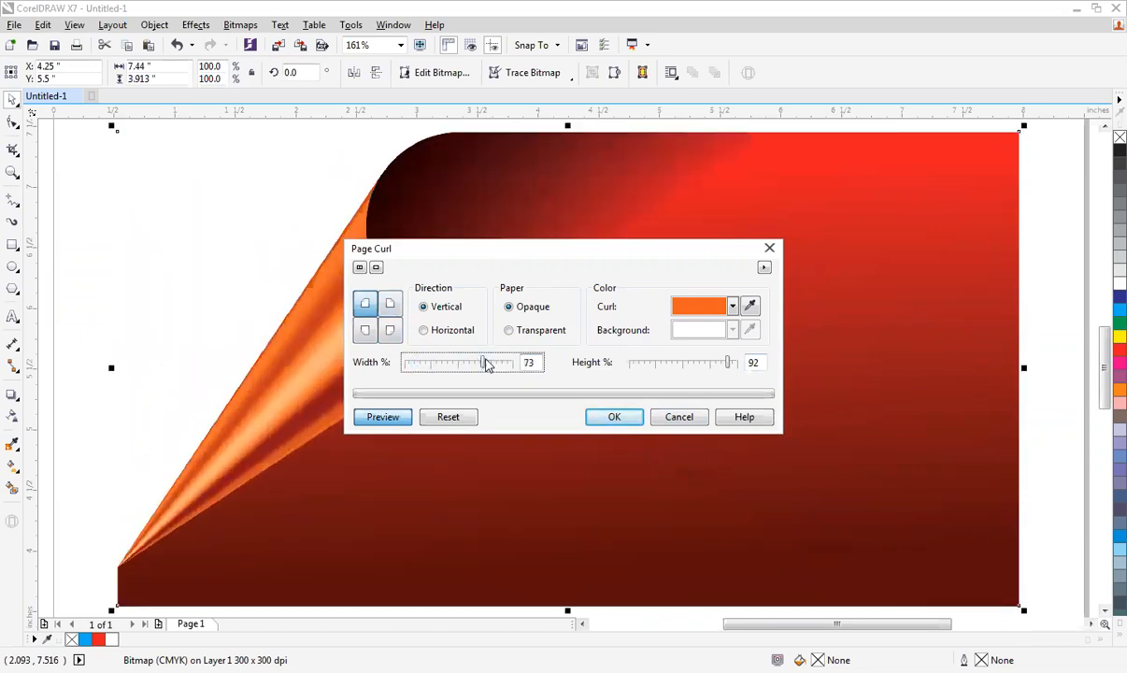
left_click(612, 416)
scroll(608, 415, "down", 3)
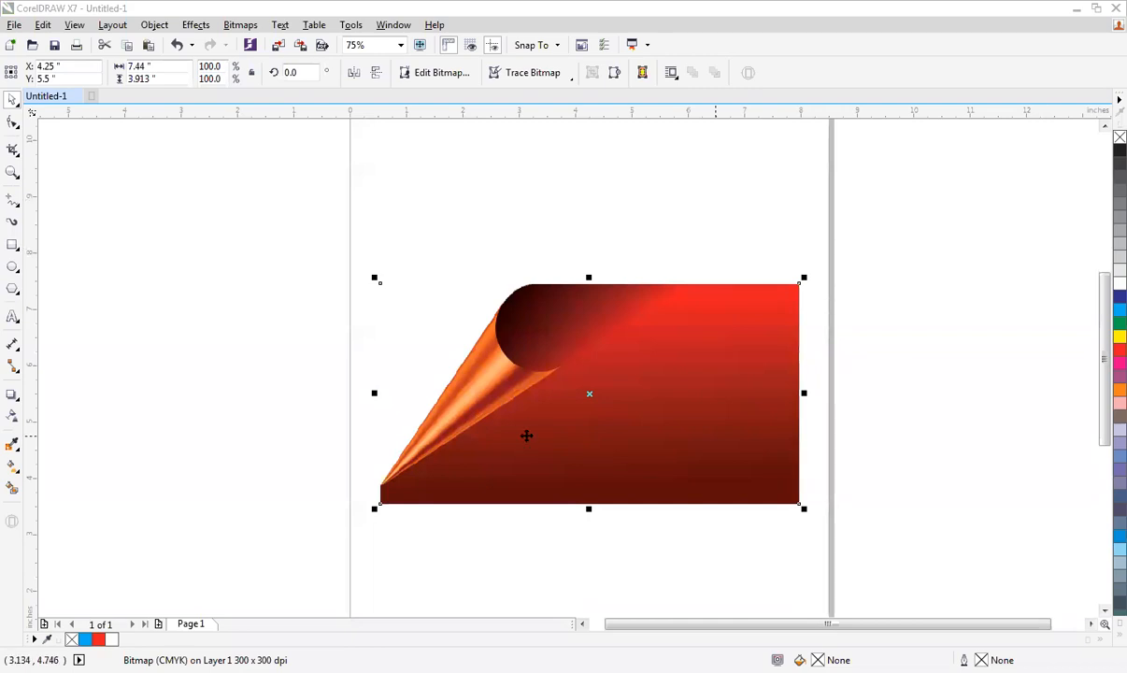
Move the curled bitmap slightly up, and undo the move, the page curl and the bitmap conversion
left_click_drag(498, 364, 512, 340)
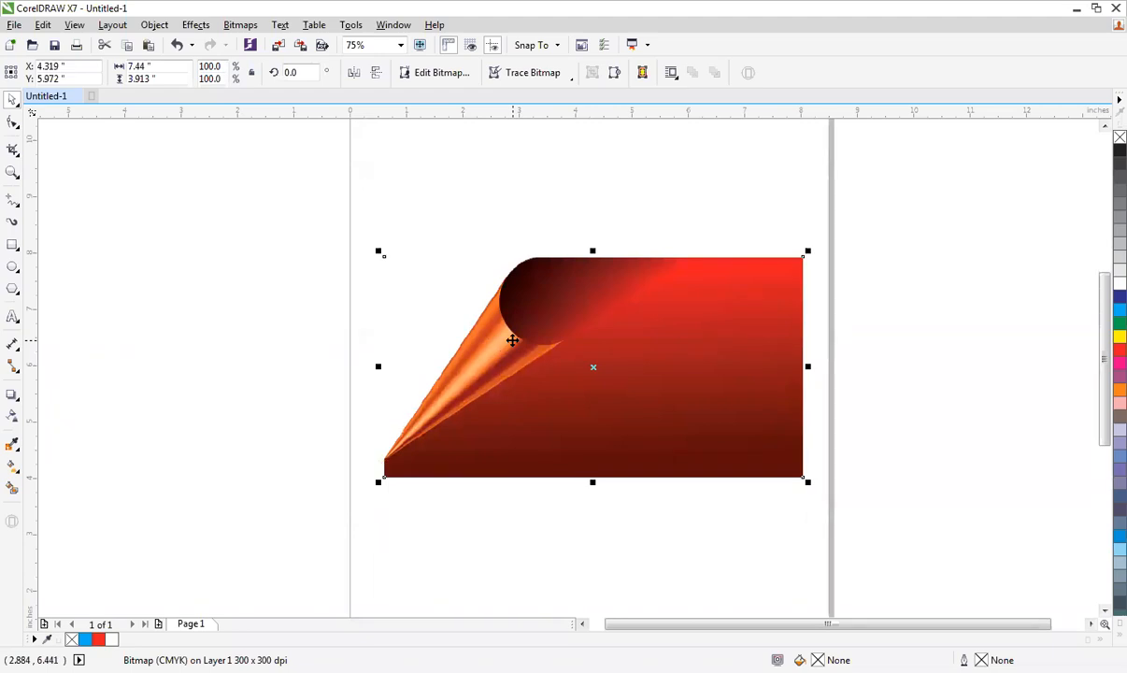
key("ctrl+z")
key("ctrl+z")
key("ctrl+z")
key("ctrl+z")
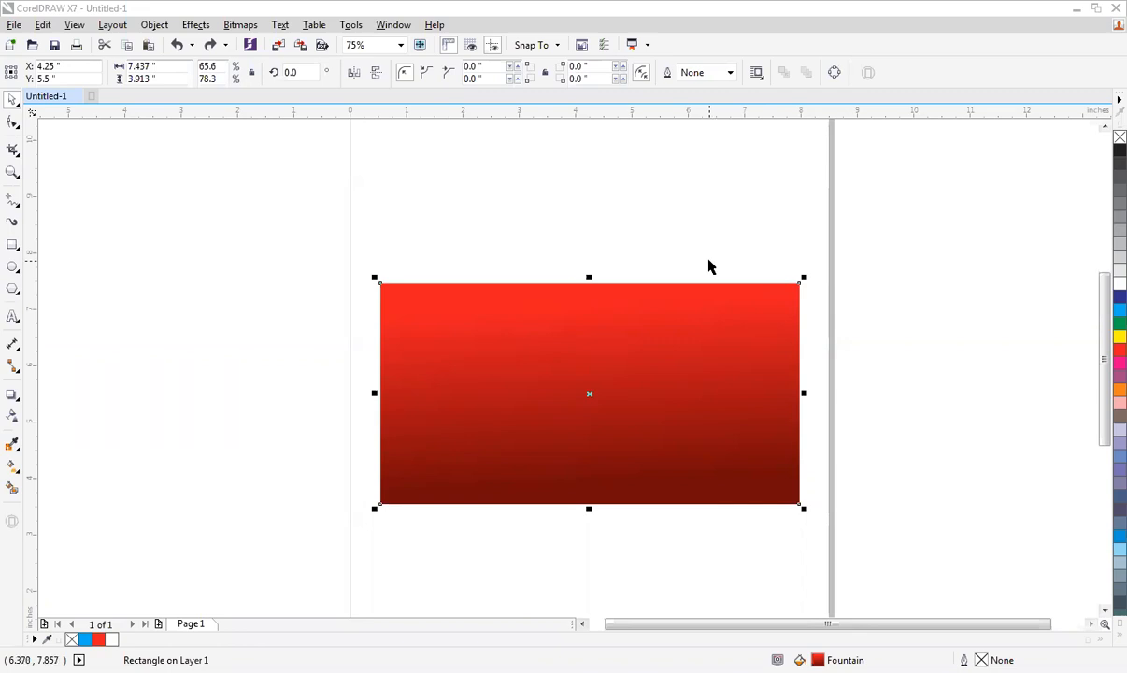
Move the gradient rectangle up by about 0.46 inch on the page
left_click_drag(619, 352, 615, 272)
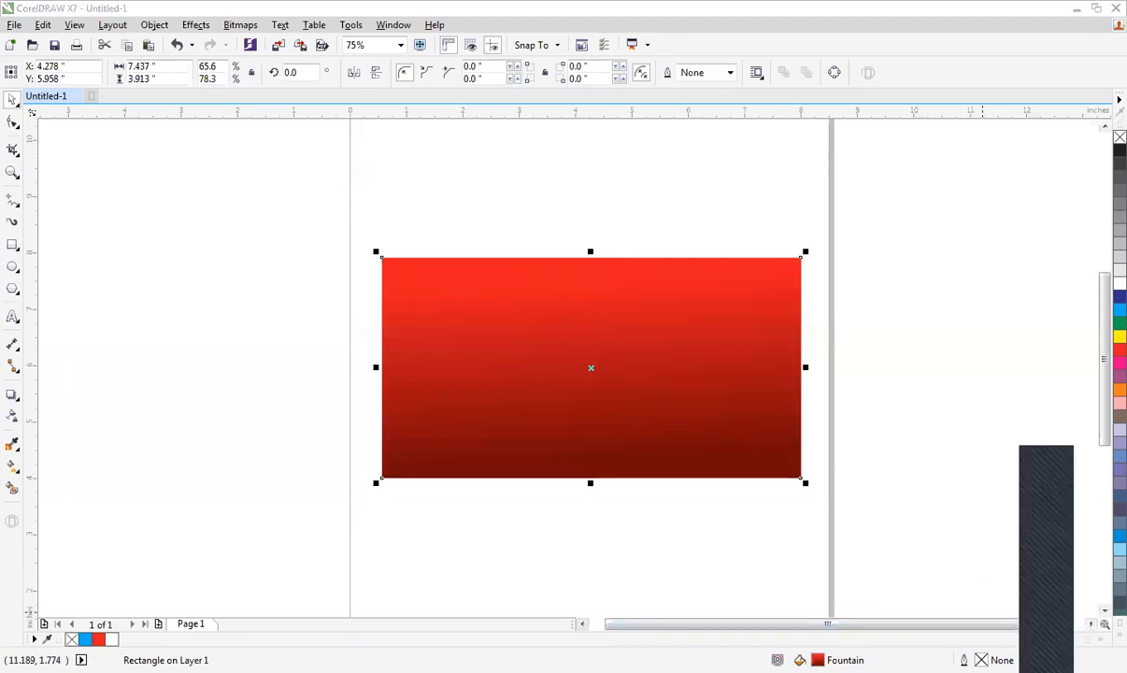
left_click(874, 422)
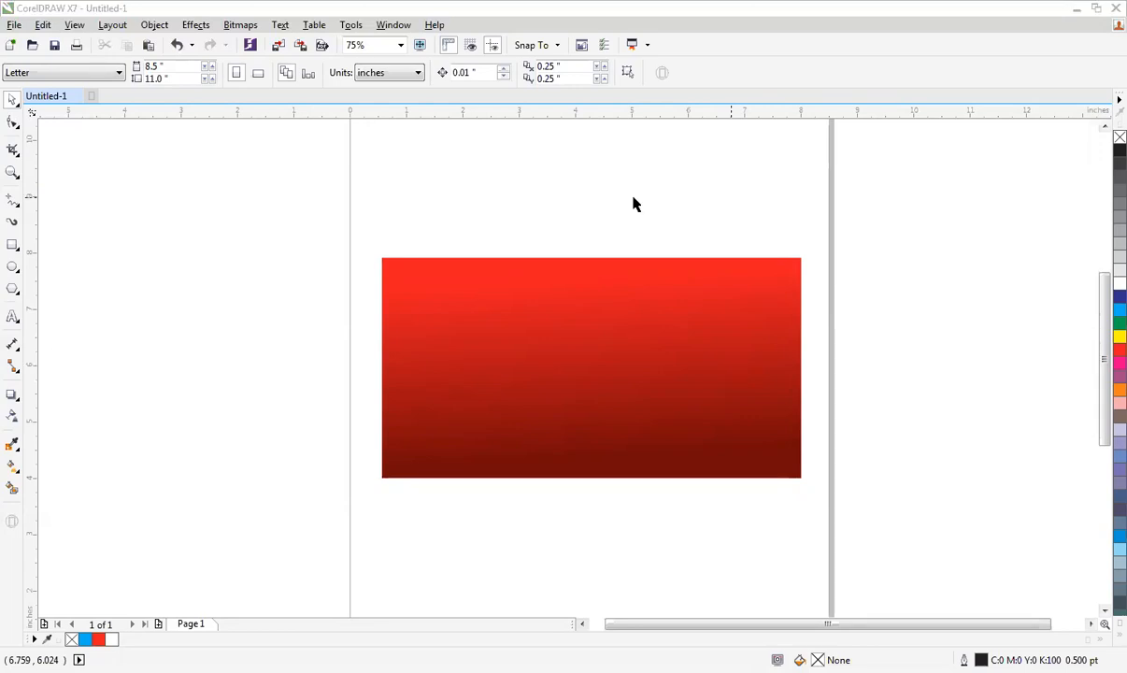
left_click(593, 378)
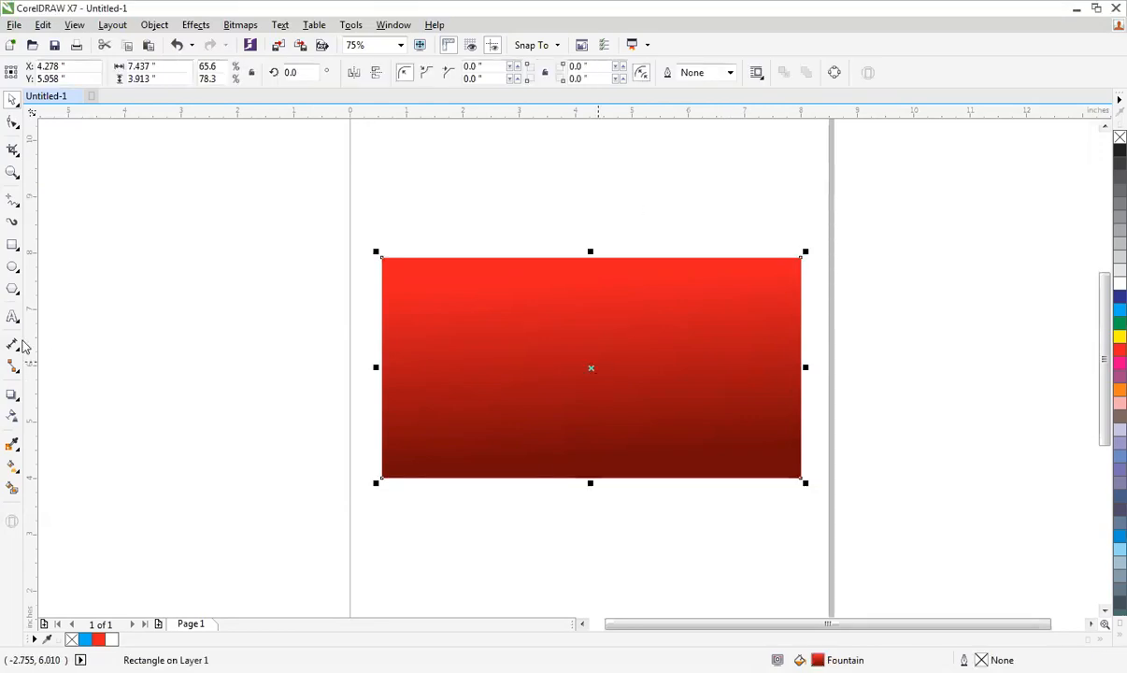
left_click(12, 316)
left_click(114, 349)
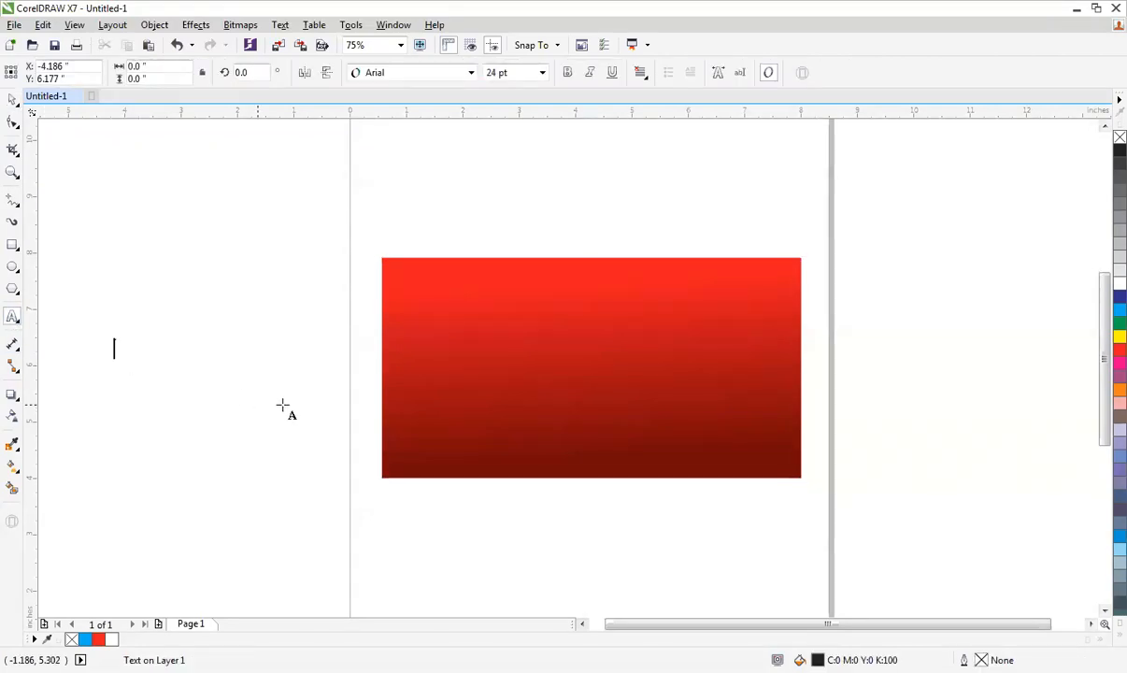
type("PRIN")
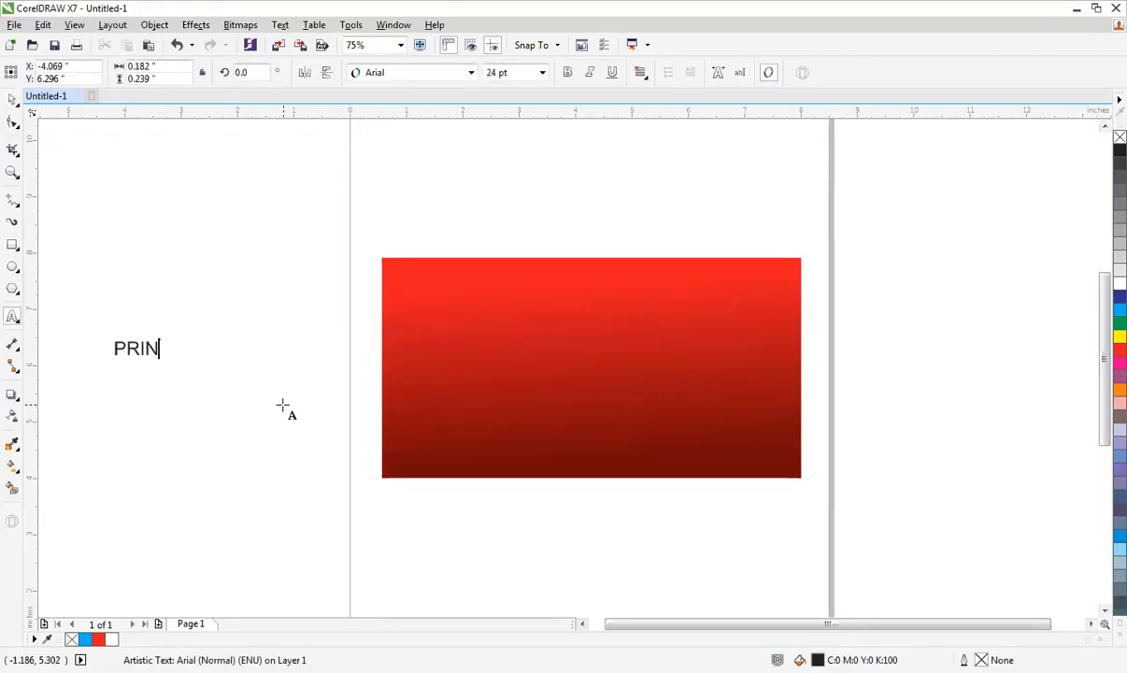
type("T M")
key("BackSpace")
key("BackSpace")
key("BackSpace")
key("BackSpace")
key("BackSpace")
key("BackSpace")
key("BackSpace")
key("ctrl+z")
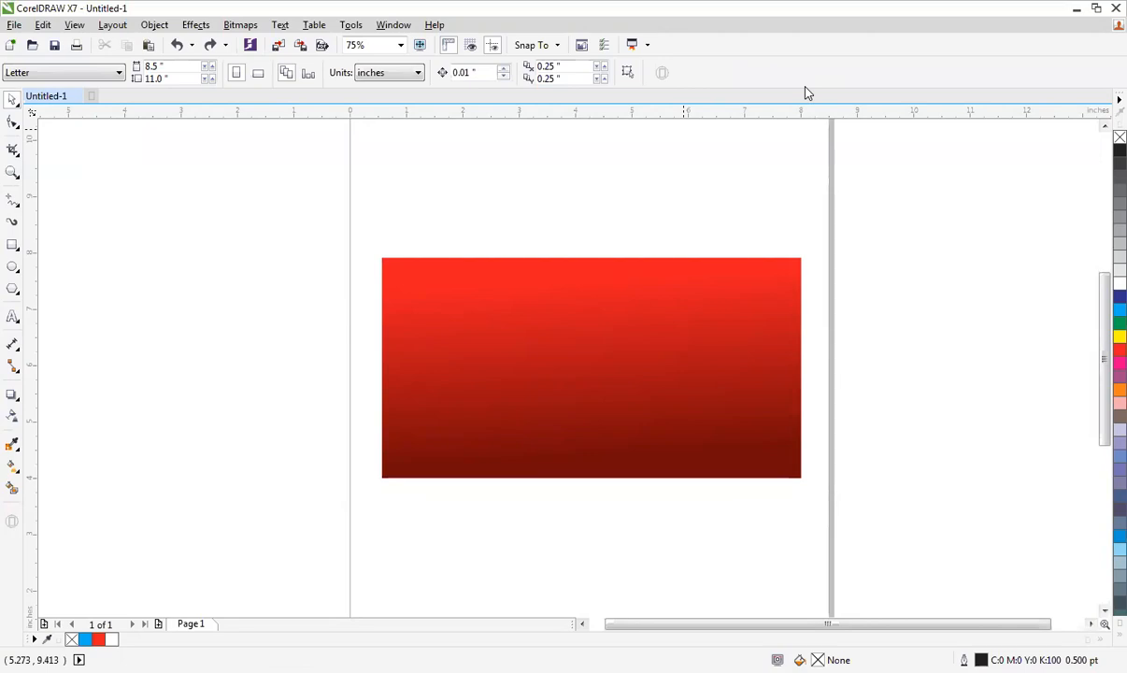
Delete the gradient rectangle and draw an unfilled upright rectangle about 5.06 by 6.5 inches on the page
left_click(648, 378)
key("Delete")
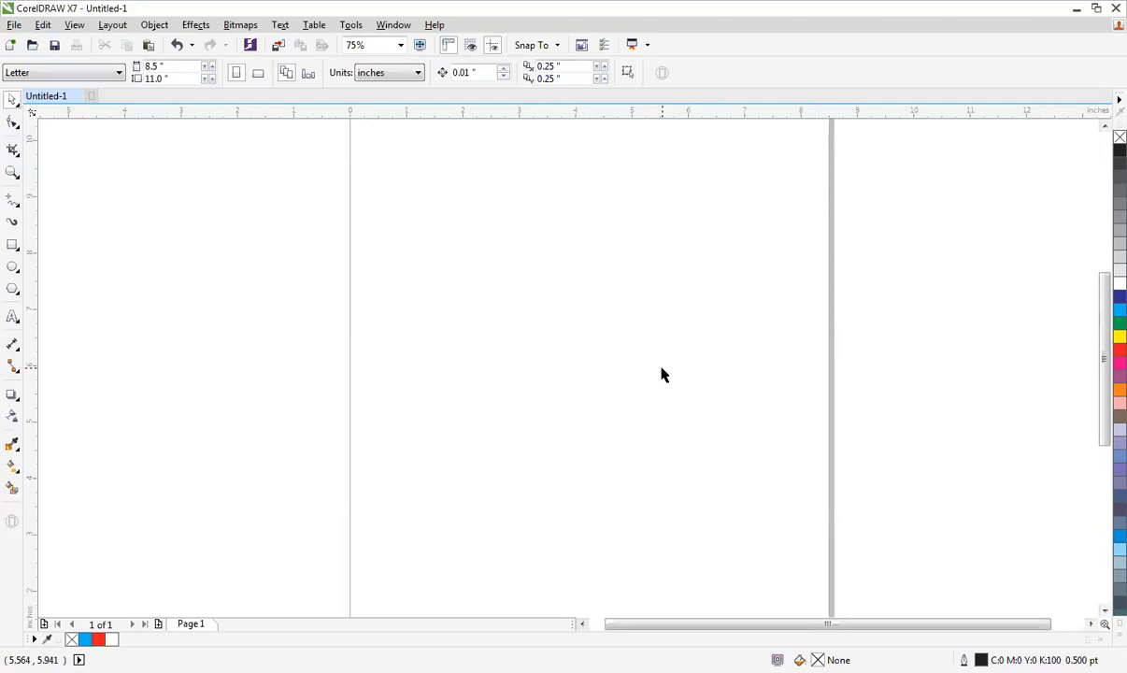
left_click(12, 244)
left_click_drag(466, 215, 749, 584)
key("shift+F2")
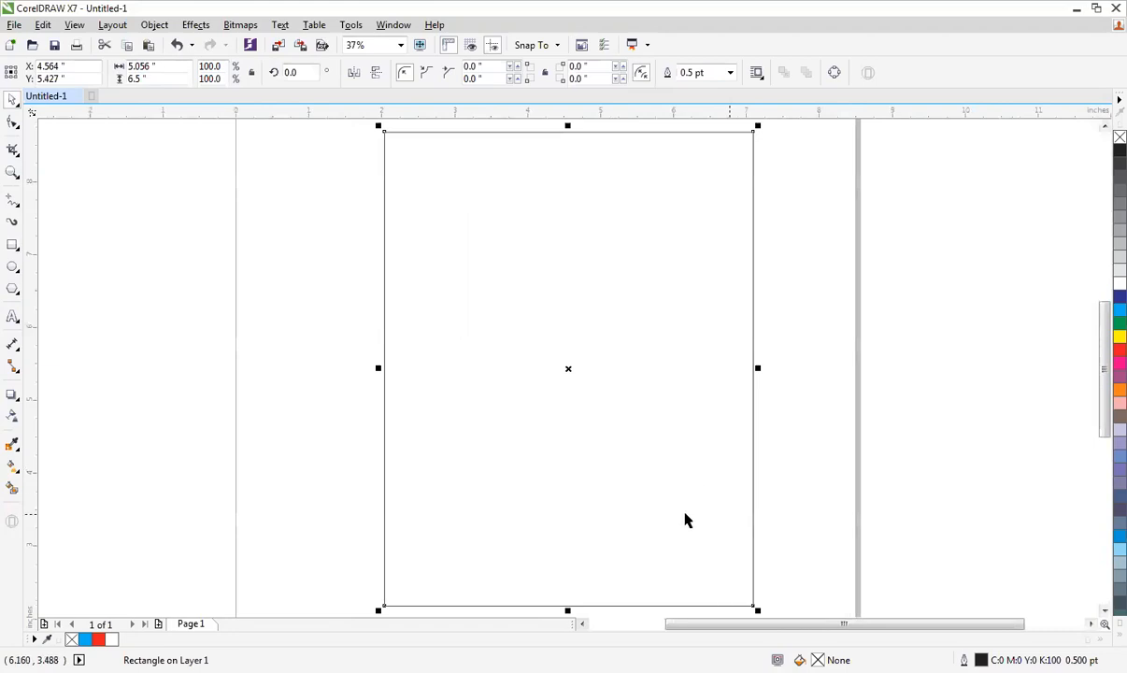
scroll(736, 484, "down", 2)
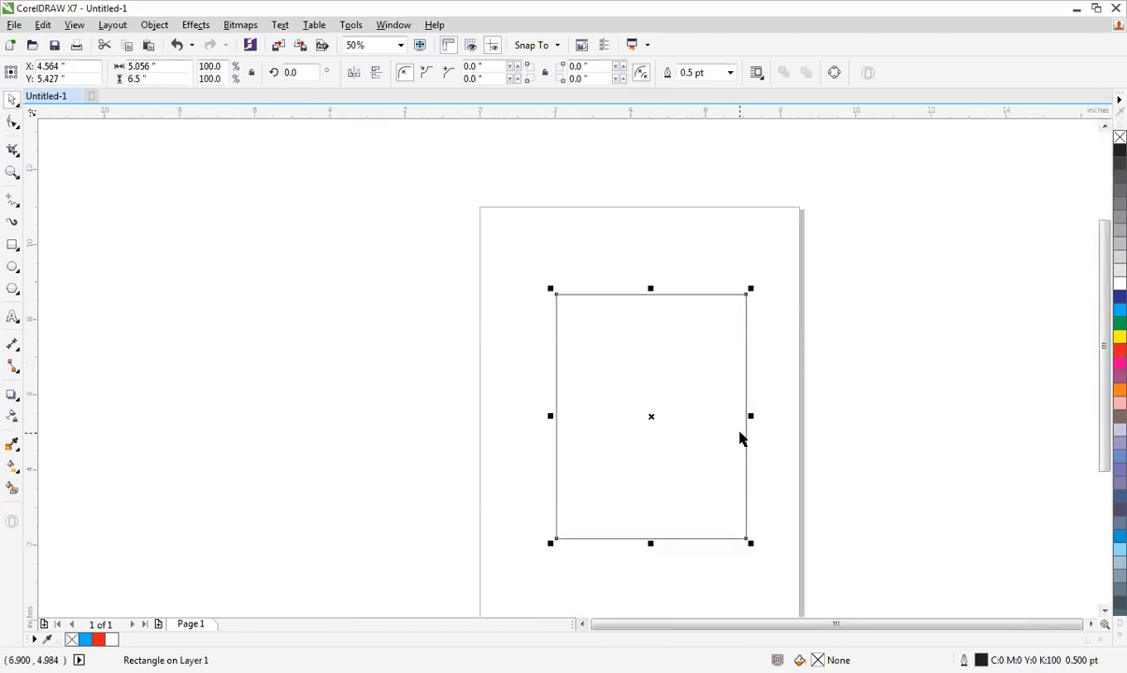
Make a narrowed copy of the rectangle about 0.74 inch wide along its left edge, with a red fill and no outline
left_click_drag(753, 416, 596, 443)
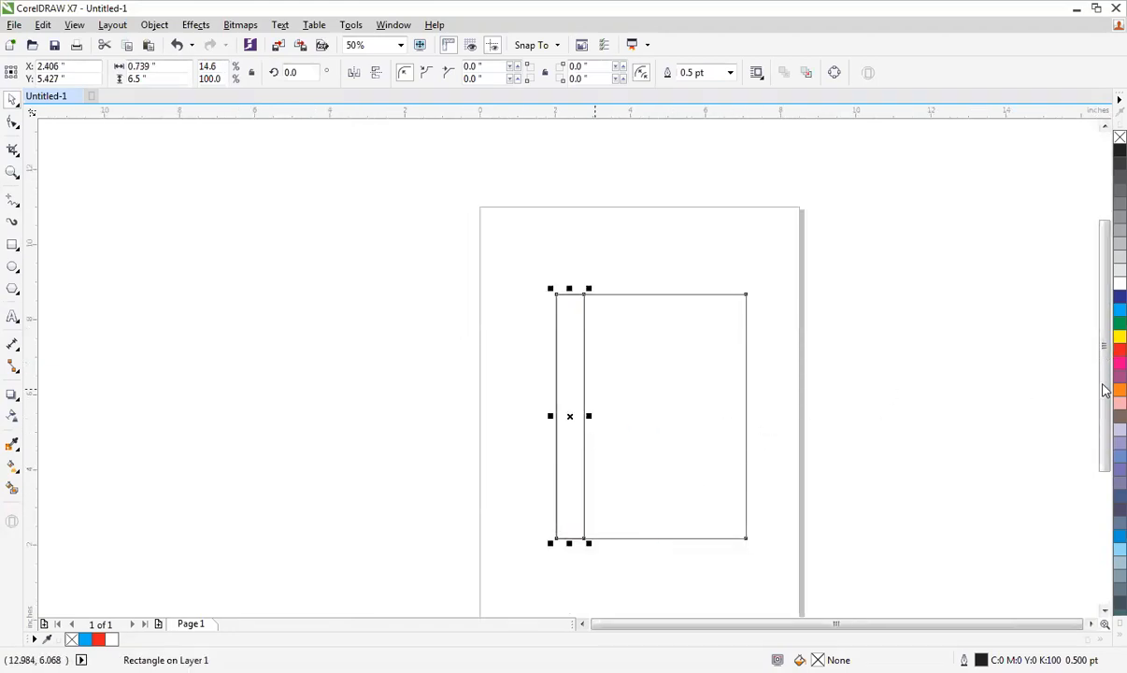
left_click(1120, 349)
key("F2")
left_click_drag(490, 252, 845, 585)
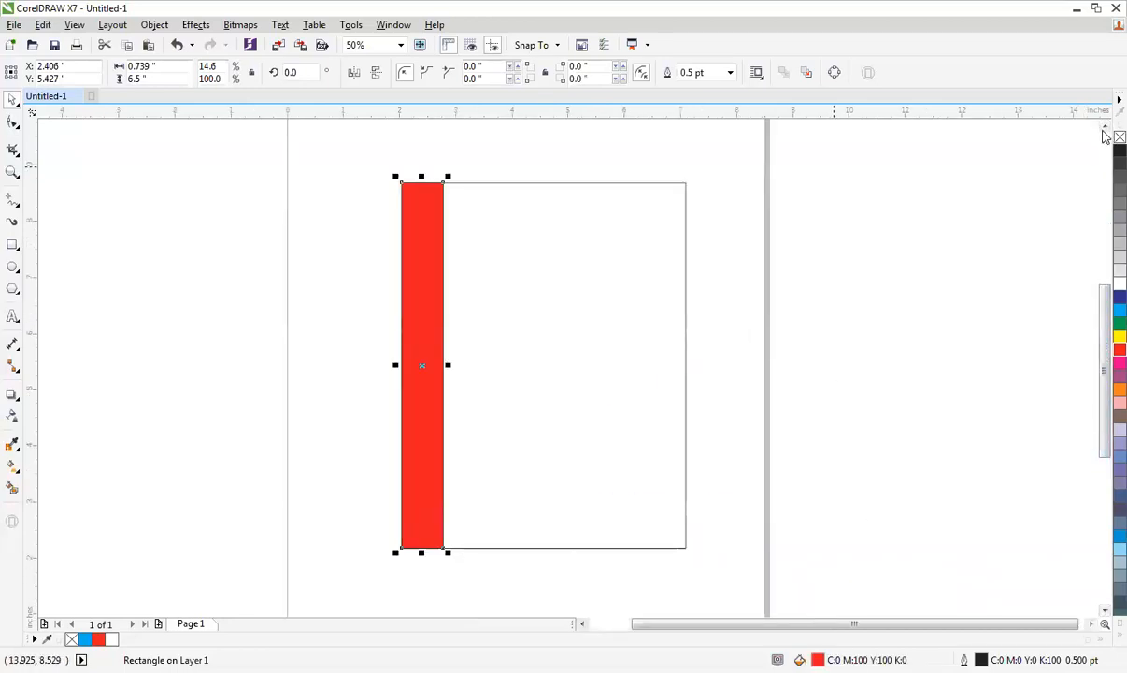
left_click_drag(352, 160, 550, 580)
Copy the red strip to the large rectangle's right side and shorten it to about 1.41 inches high at the lower corner
left_click_drag(410, 378, 659, 400)
left_click(737, 352)
left_click(667, 320)
left_click_drag(663, 176, 672, 462)
scroll(692, 448, "up", 2)
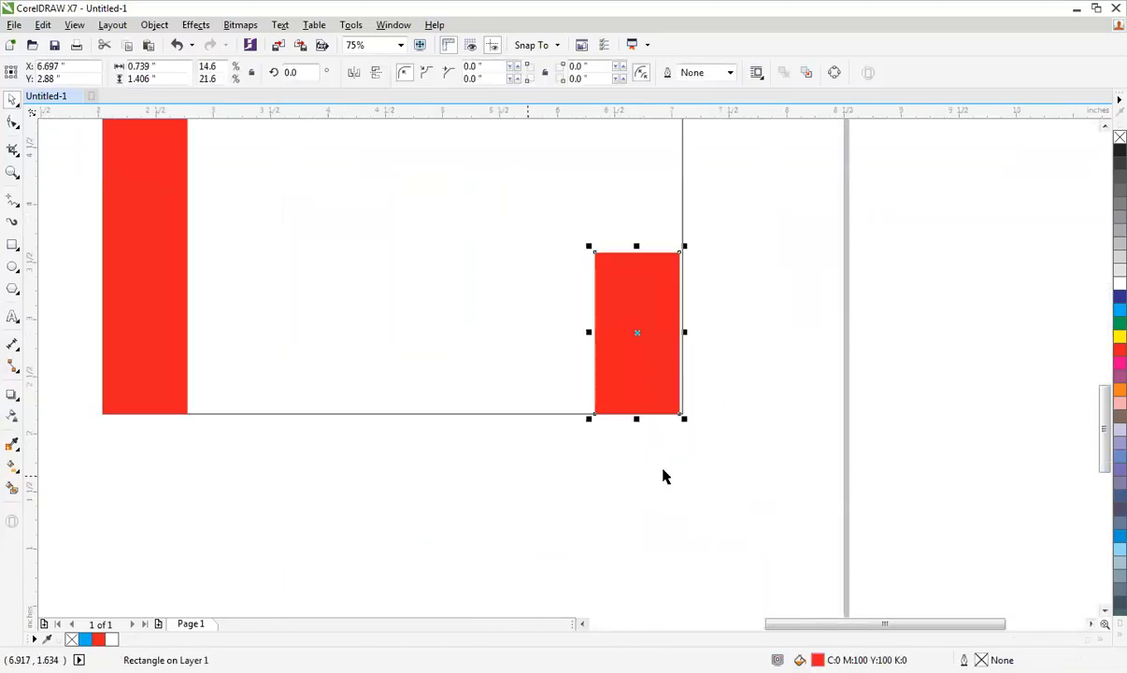
Convert the short red block to curves and delete its upper-left node to leave a corner triangle
key("ctrl+q")
left_click(654, 347)
key("F10")
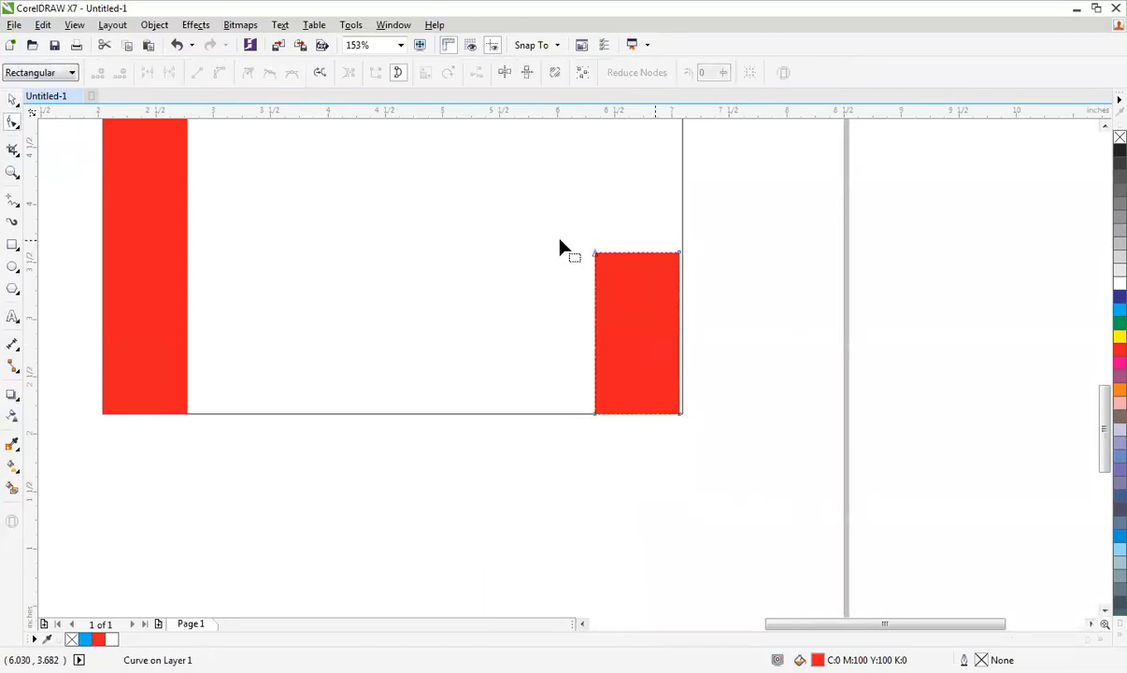
key("Delete")
key("space")
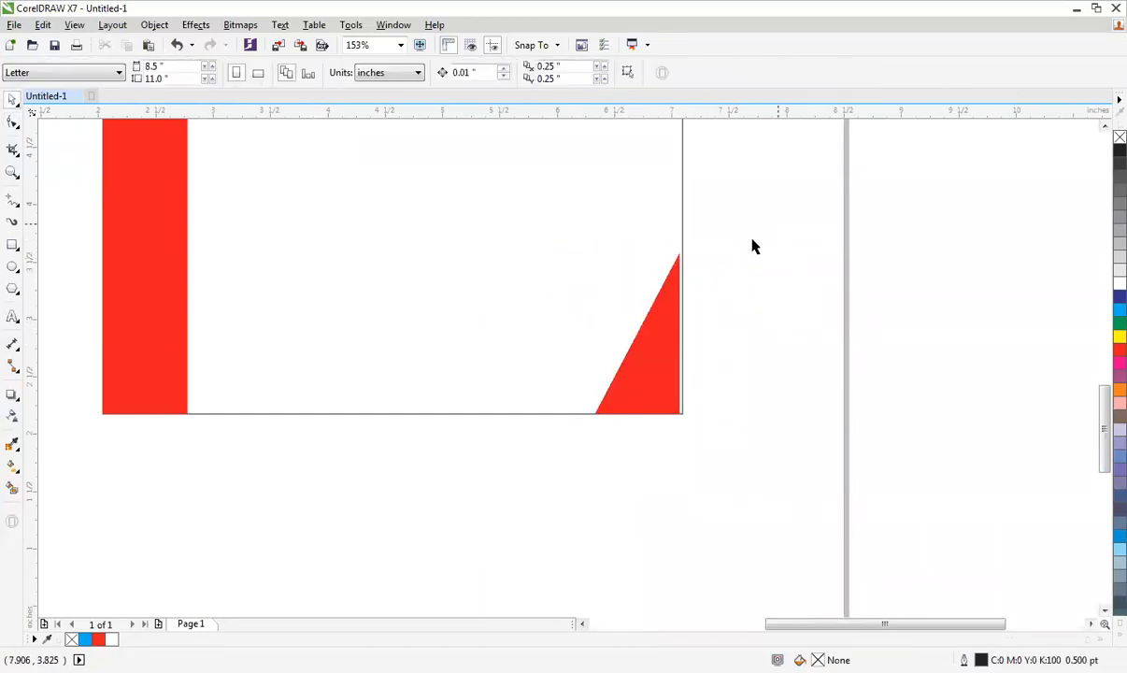
Align the red triangle flush with the large rectangle's right edge
left_click_drag(756, 247, 558, 422)
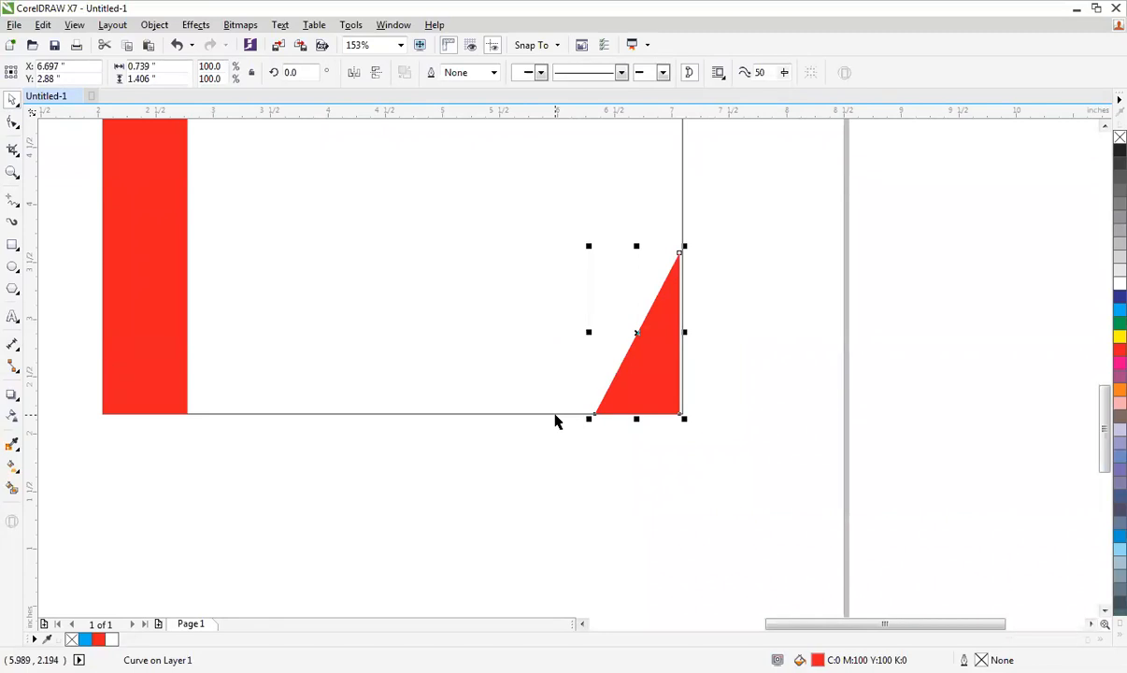
left_click(554, 414, "shift")
key("l")
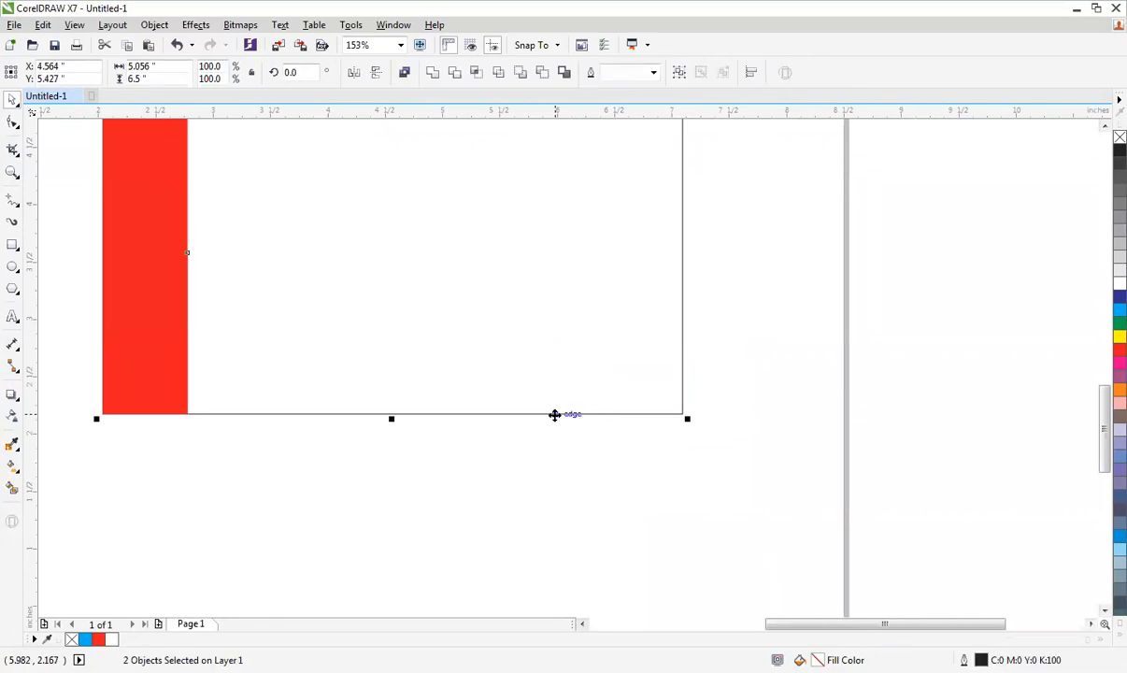
key("r")
left_click(754, 324)
left_click_drag(780, 224, 507, 545)
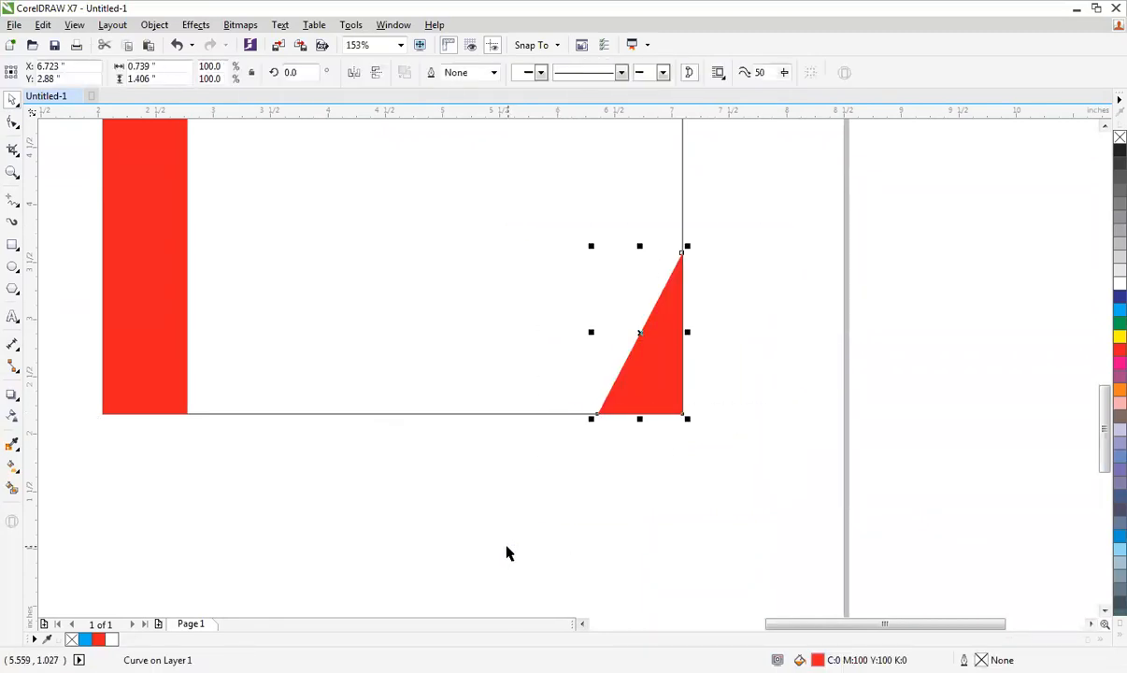
Fill the corner triangle with black and place a copy of it straight above, near the large rectangle's upper-right corner
left_click(1120, 150)
key("F3")
key("F4")
left_click(818, 510)
left_click_drag(817, 503, 638, 628)
left_click_drag(754, 521, 758, 199)
right_click(758, 199)
scroll(779, 248, "down", 1)
key("F2")
left_click_drag(650, 334, 876, 120)
Flip the triangle copy vertically and align it with the large rectangle's top edge so it fits the upper-right corner
left_click(354, 73)
left_click(376, 73)
left_click(476, 287, "shift")
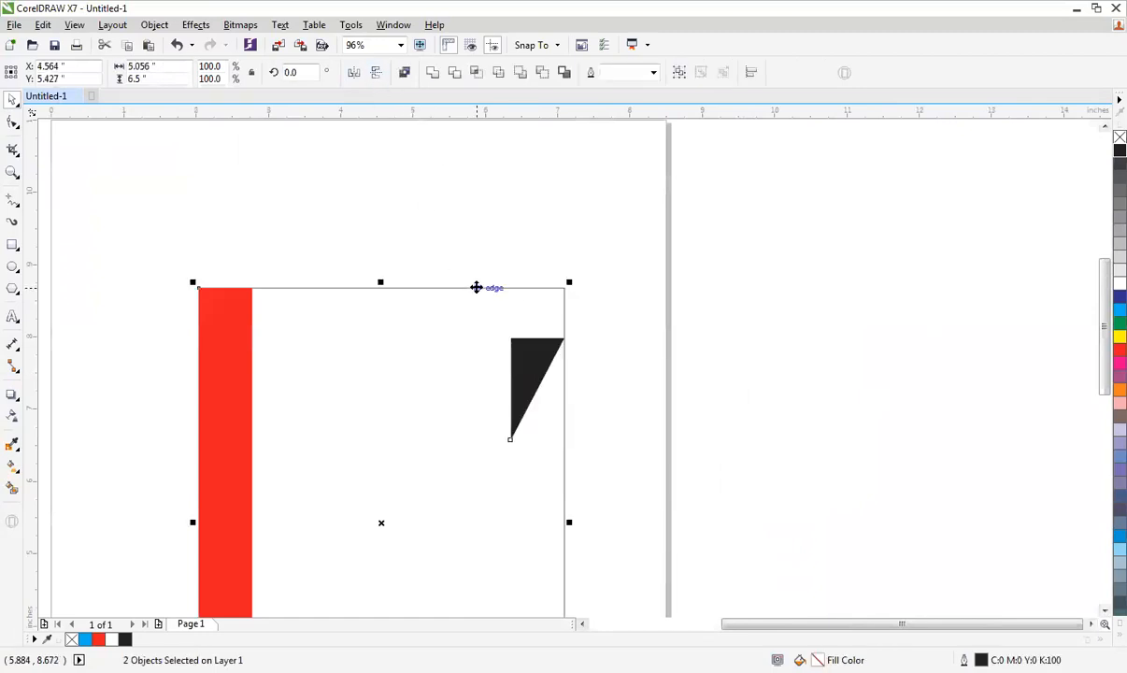
key("t")
left_click(608, 265)
key("Tab")
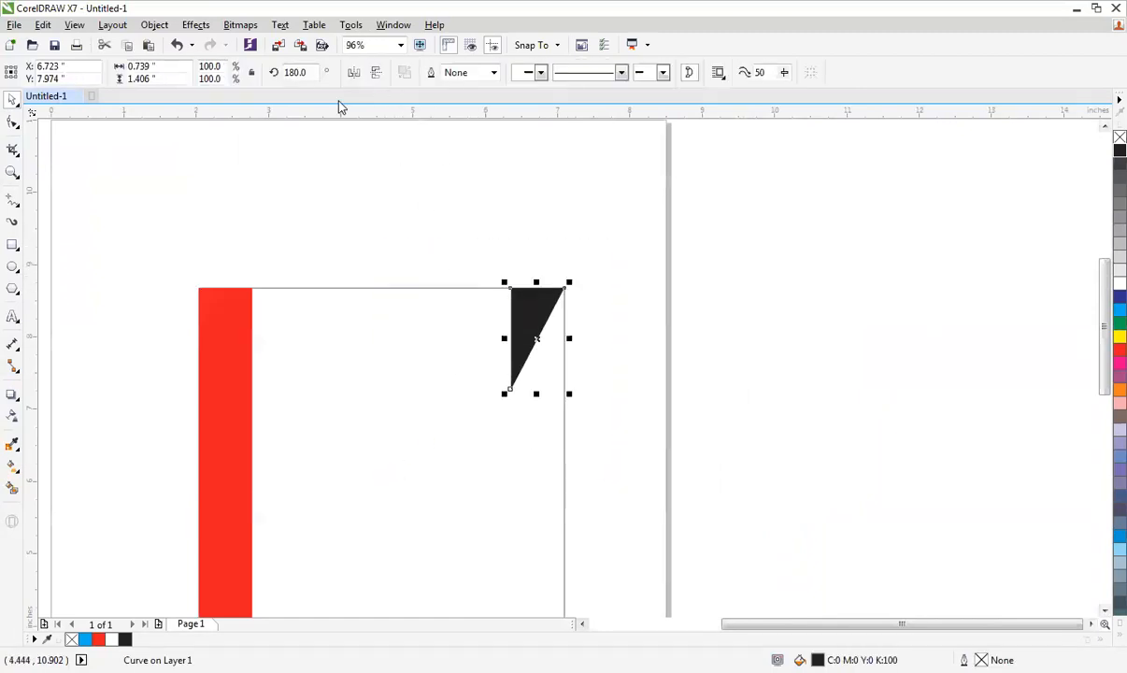
left_click(354, 74)
Apply the side strip's red fill to the upper-right triangle
scroll(596, 258, "down", 1)
key("F2")
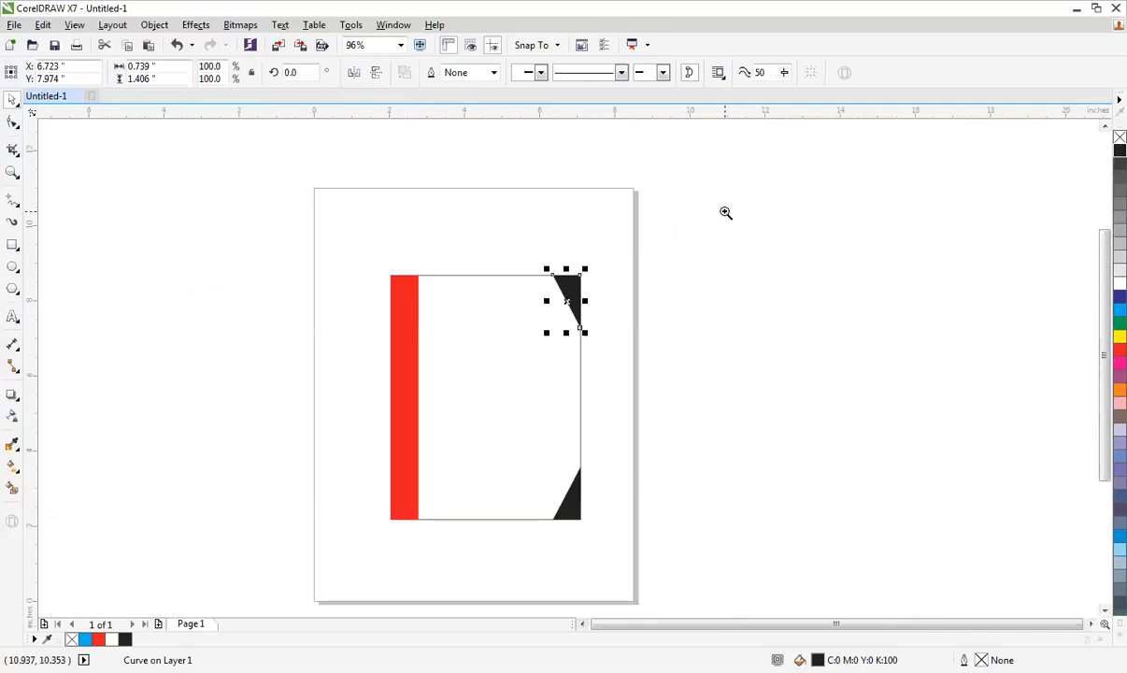
left_click_drag(737, 209, 284, 573)
left_click(285, 574)
left_click(655, 235)
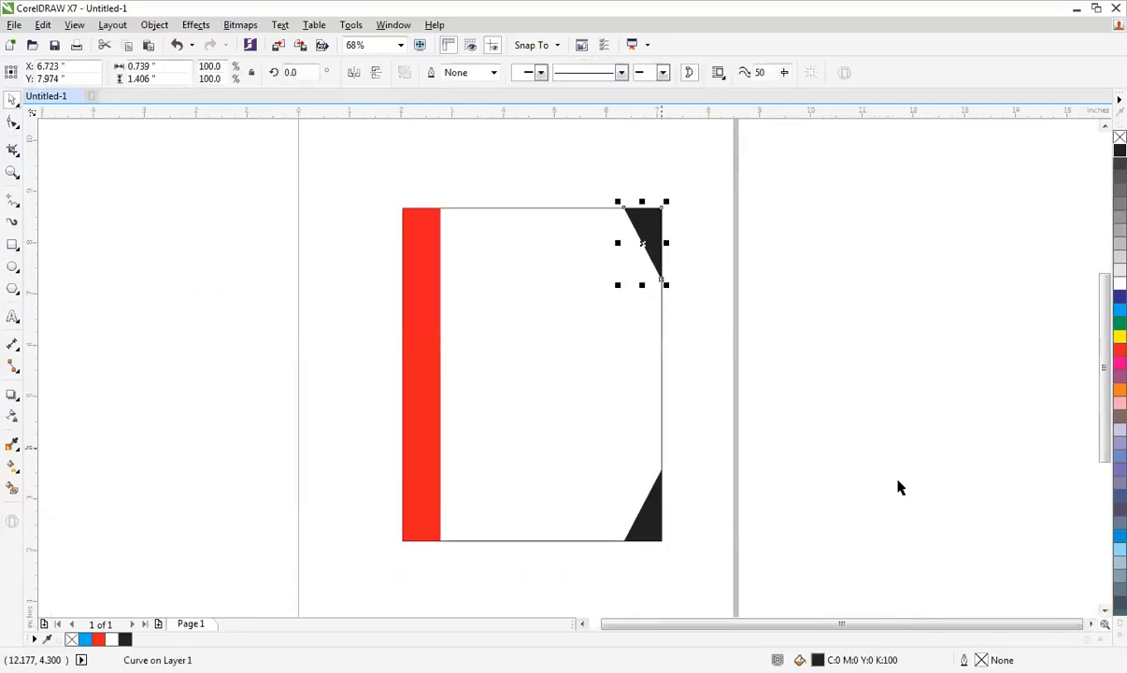
left_click_drag(422, 283, 647, 239)
left_click(652, 232)
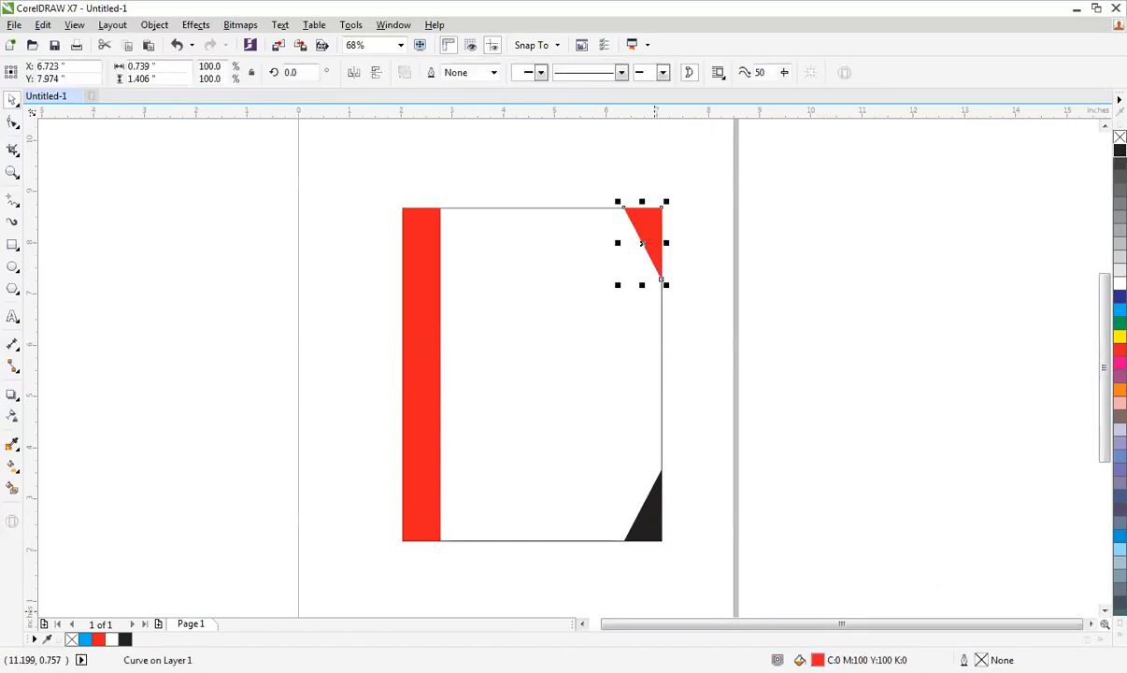
Edit the upper-right triangle's uniform fill, adding black to turn the red into dark red
key("shift+F11")
left_click(400, 308)
left_click(557, 322)
double_click(561, 317)
type("5")
left_click(585, 426)
left_click(791, 212)
Fill the large rectangle with 20% Black and remove its outline
scroll(674, 250, "down", 2)
key("F2")
left_click_drag(473, 221, 888, 491)
scroll(496, 433, "down", 1)
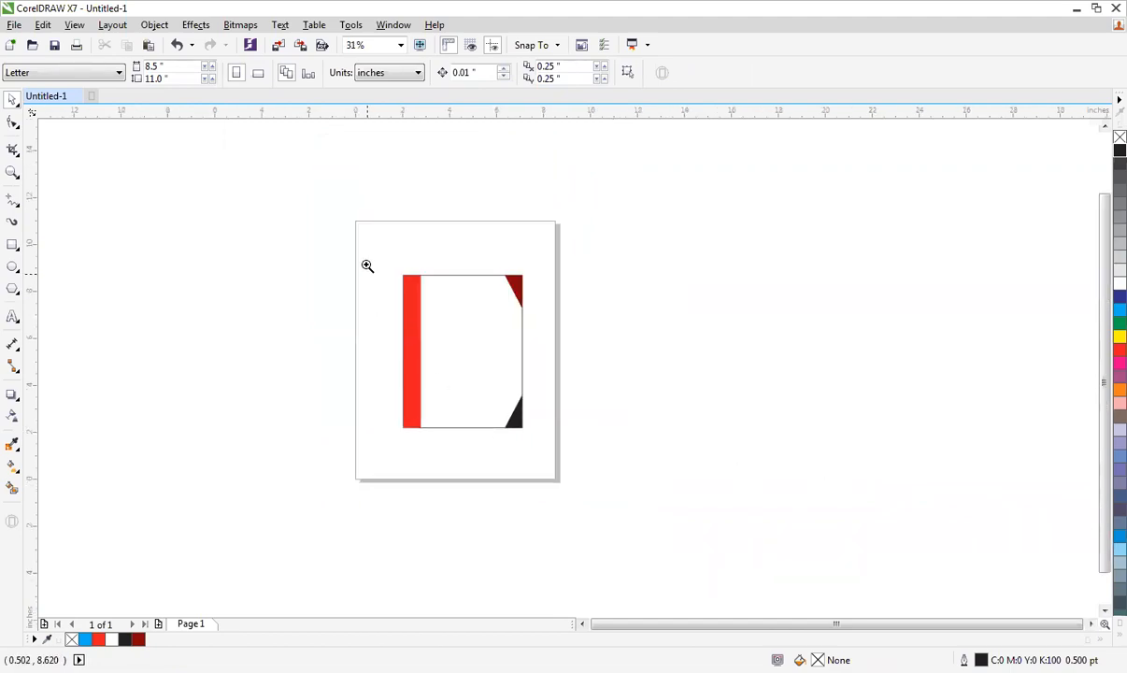
key("F4")
left_click(619, 132)
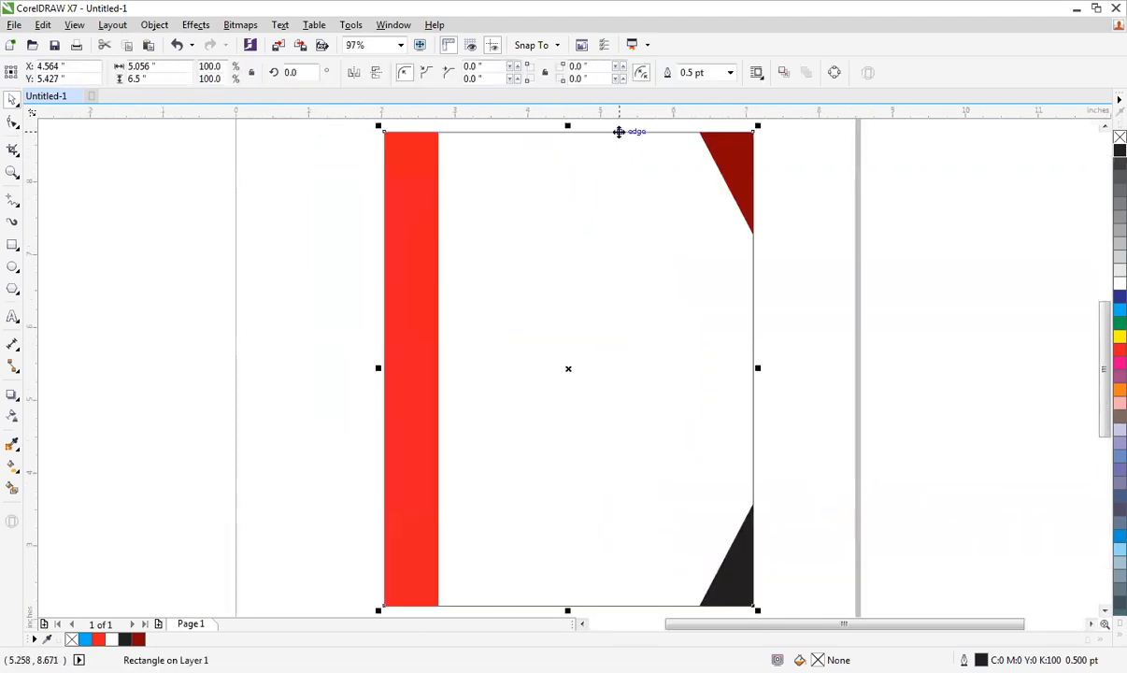
left_click(1119, 266)
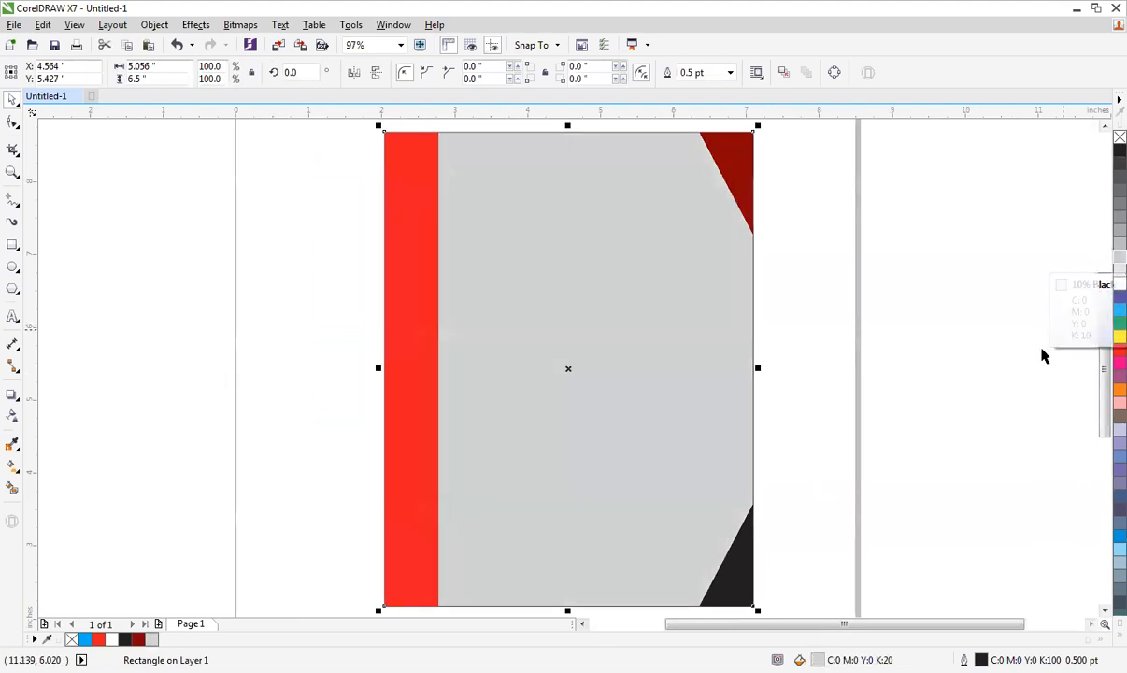
scroll(952, 299, "down", 1)
scroll(894, 298, "up", 1)
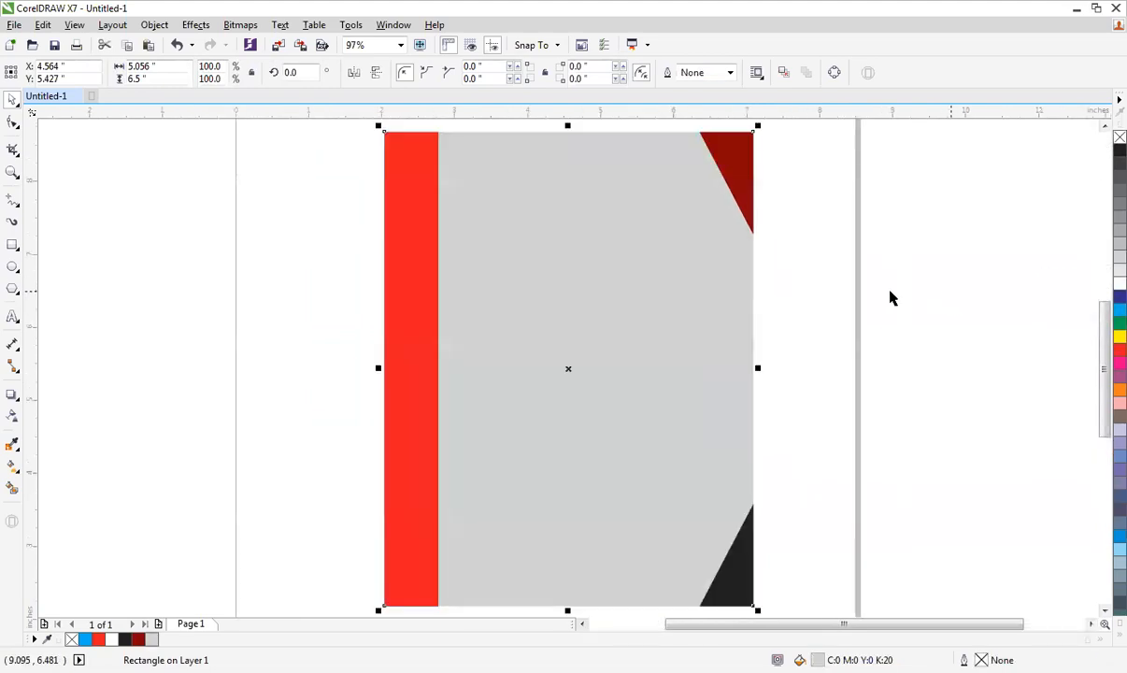
left_click(893, 298)
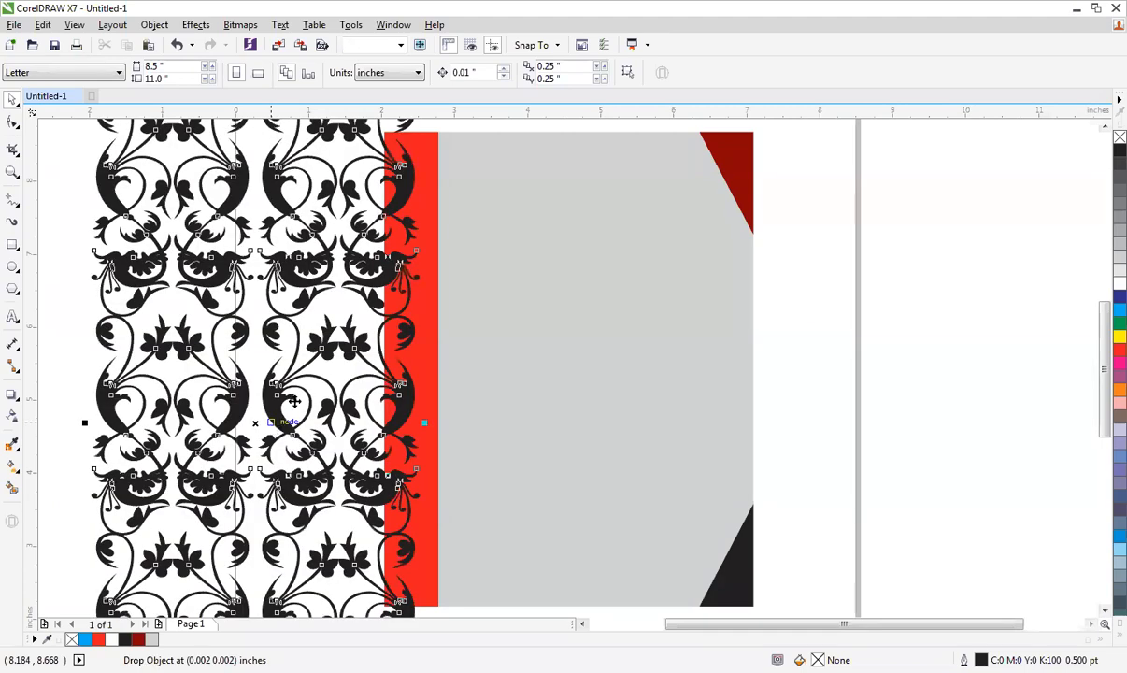
Ungroup the floral pattern beside the page and delete its pieces down to the leftmost half-width column
scroll(279, 379, "down", 2)
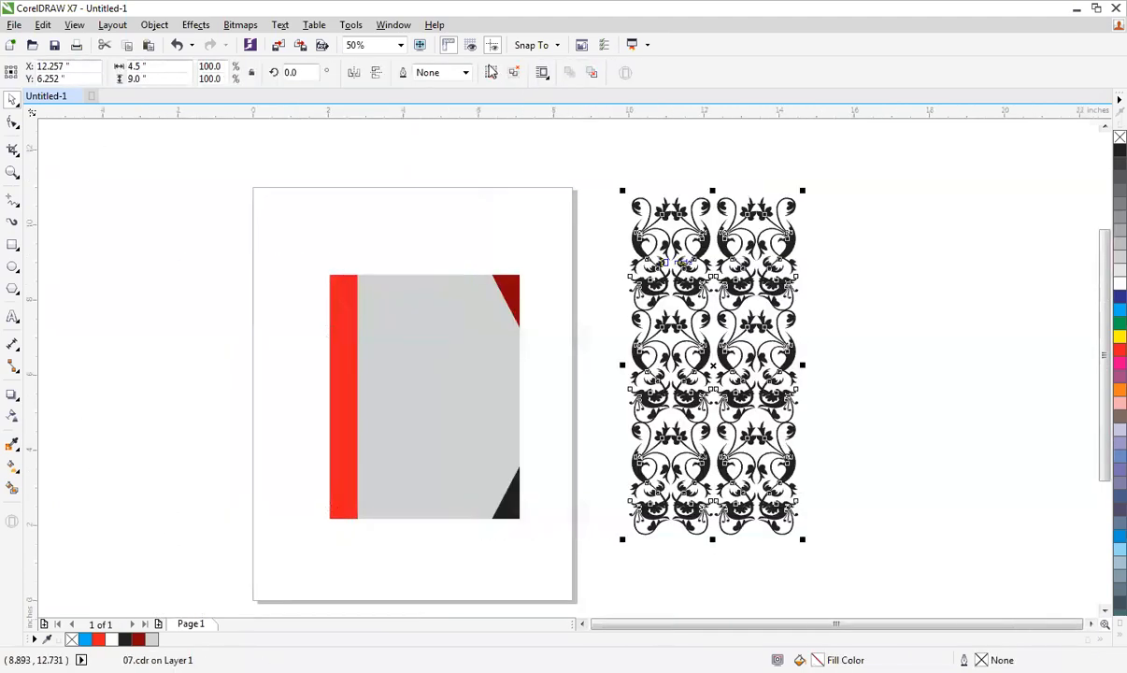
left_click(812, 196)
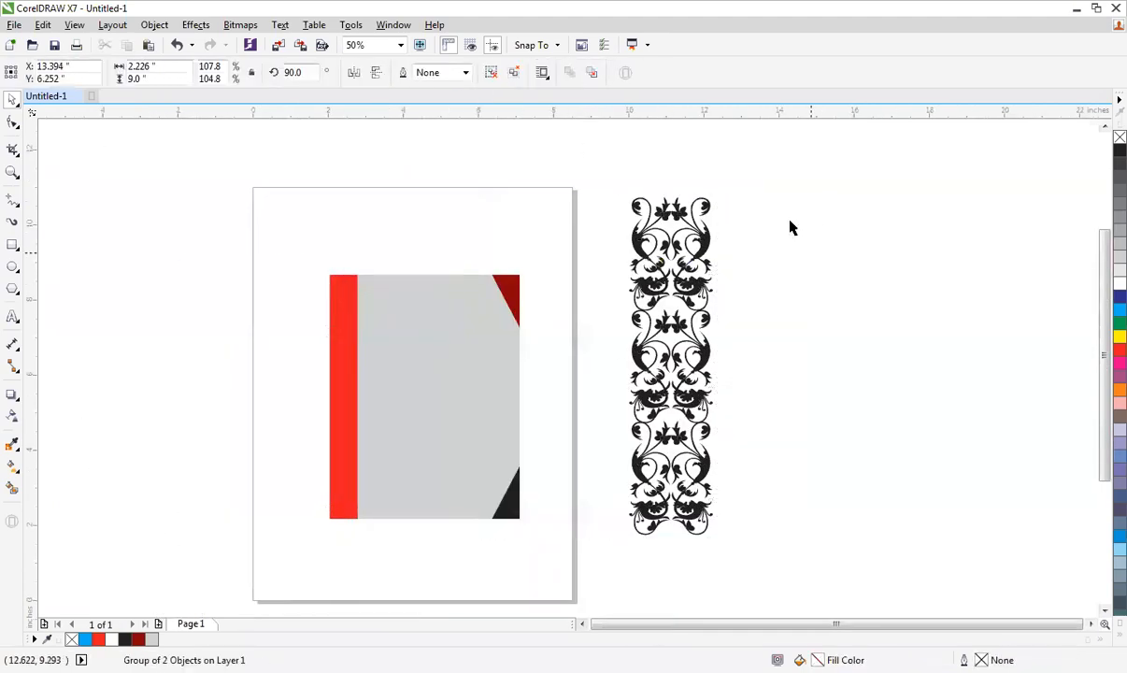
left_click(491, 72)
left_click_drag(829, 272, 568, 561)
left_click(696, 289)
key("Delete")
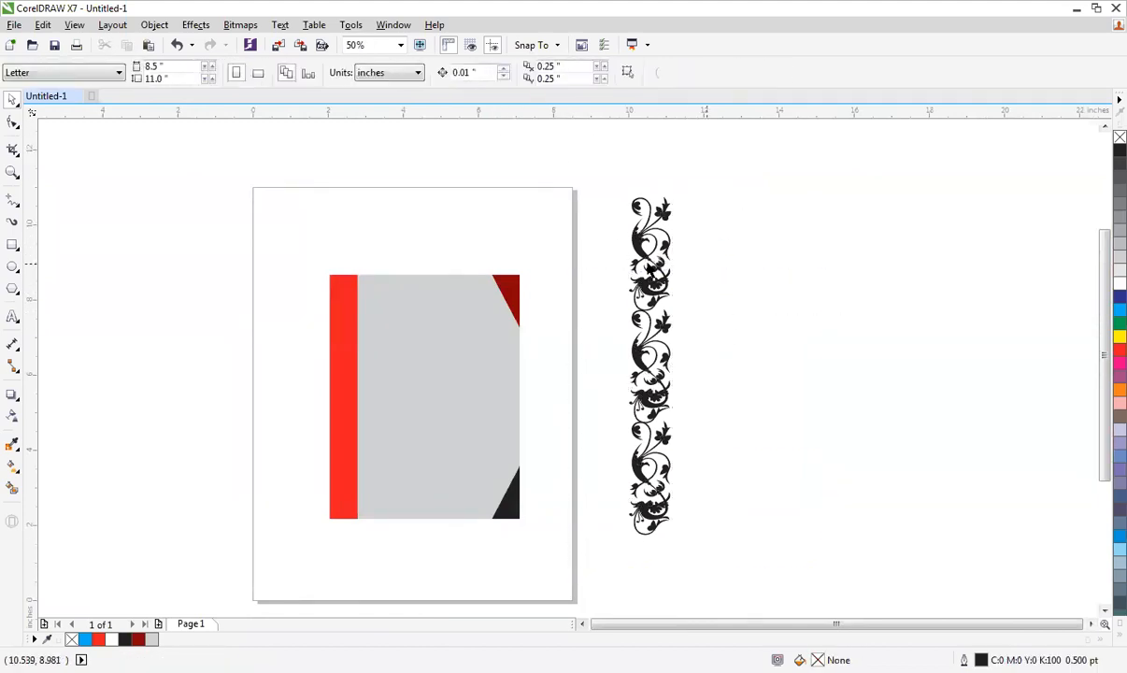
Ungroup the remaining floral column and delete everything below its topmost motif
left_click(648, 268)
left_click(491, 72)
left_click_drag(778, 250, 600, 538)
key("Delete")
Move the floral motif over the gray rectangle's top edge beside the red strip and fill it with 10% Black
left_click_drag(642, 244, 376, 270)
key("z")
left_click_drag(251, 192, 687, 471)
left_click(1104, 257)
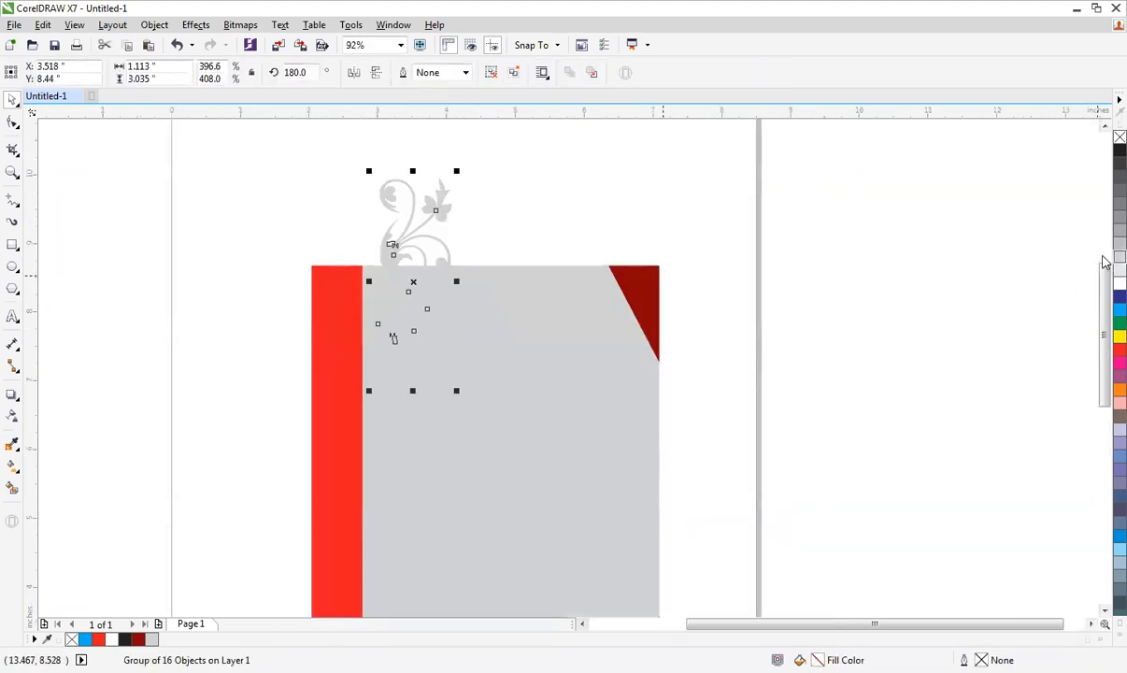
left_click_drag(226, 167, 797, 495)
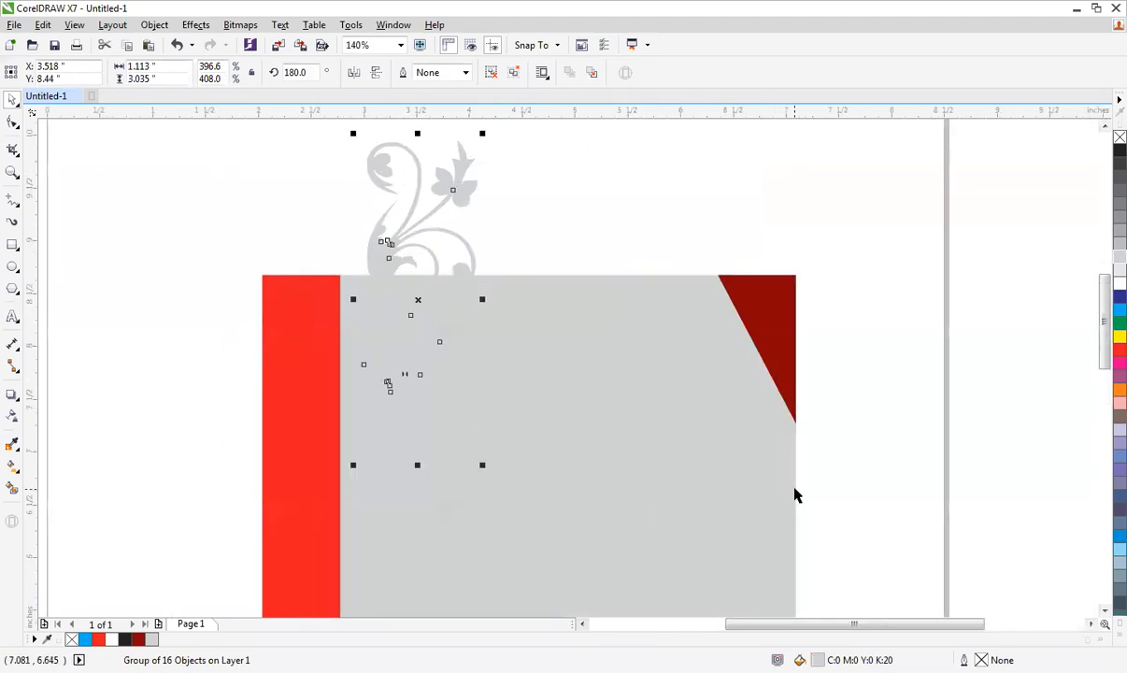
left_click(1106, 280)
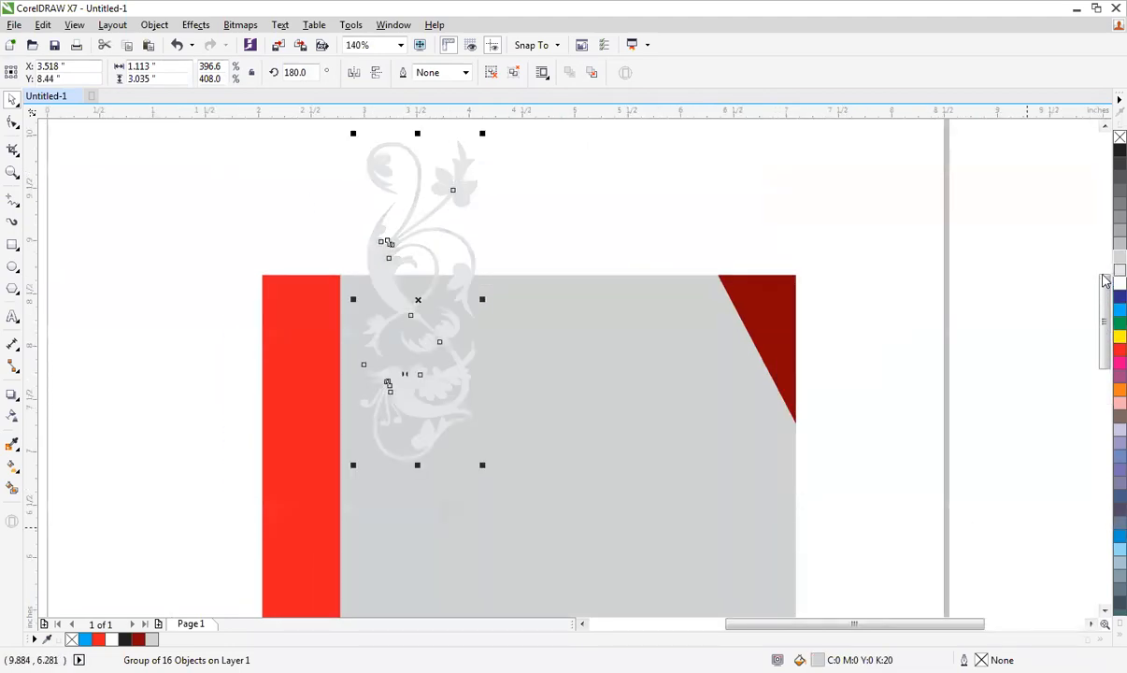
Try black and 90% Black fills on the floral motif, and return it to 10% Black
scroll(1012, 343, "down", 2)
left_click_drag(423, 153, 979, 516)
scroll(979, 516, "down", 1)
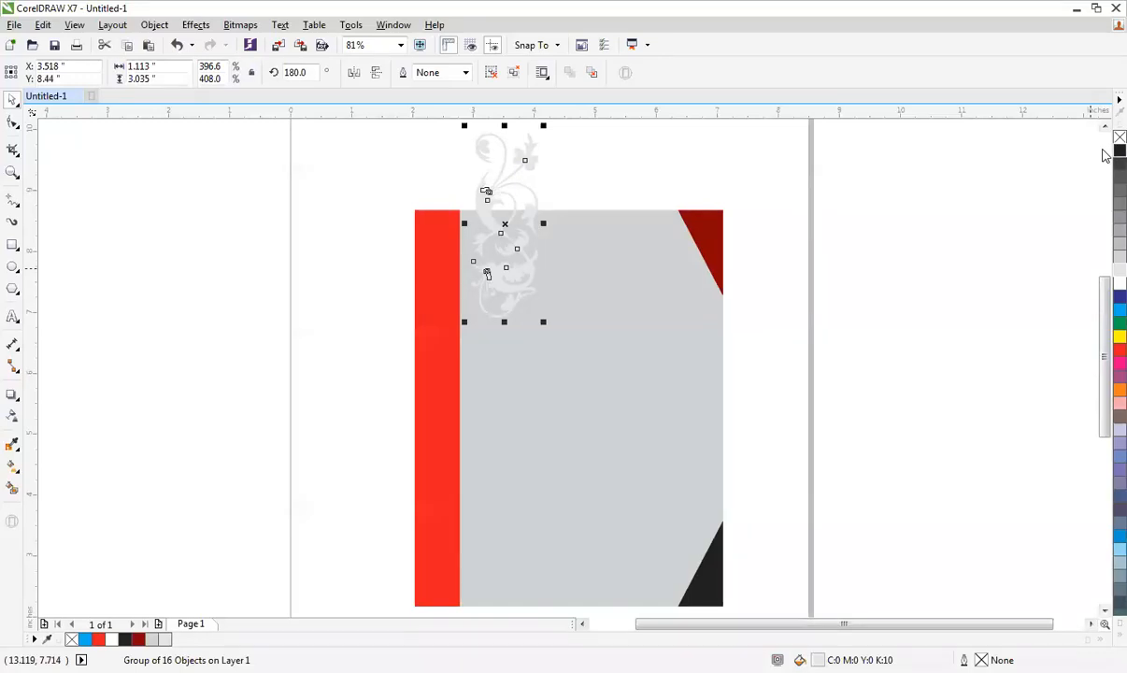
left_click(1120, 151)
left_click(1120, 164)
left_click(1120, 270)
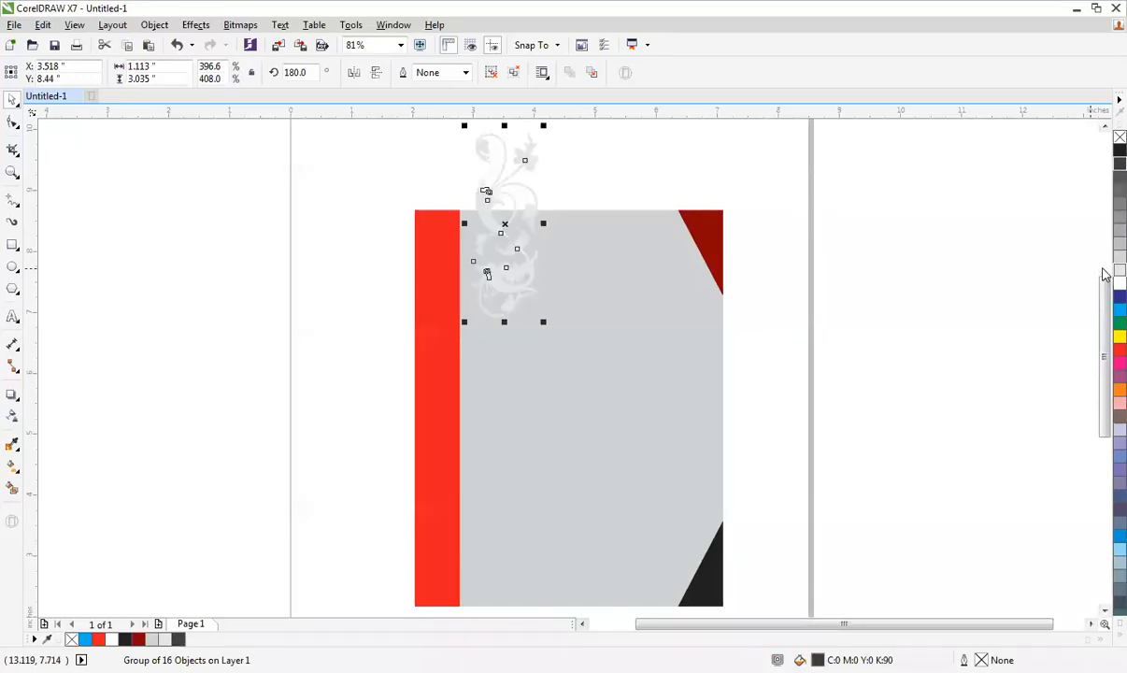
Duplicate the floral motif across the gray rectangle's right edge and rotate the copy clockwise to a diagonal angle
left_click(803, 272)
left_click_drag(490, 198, 692, 379)
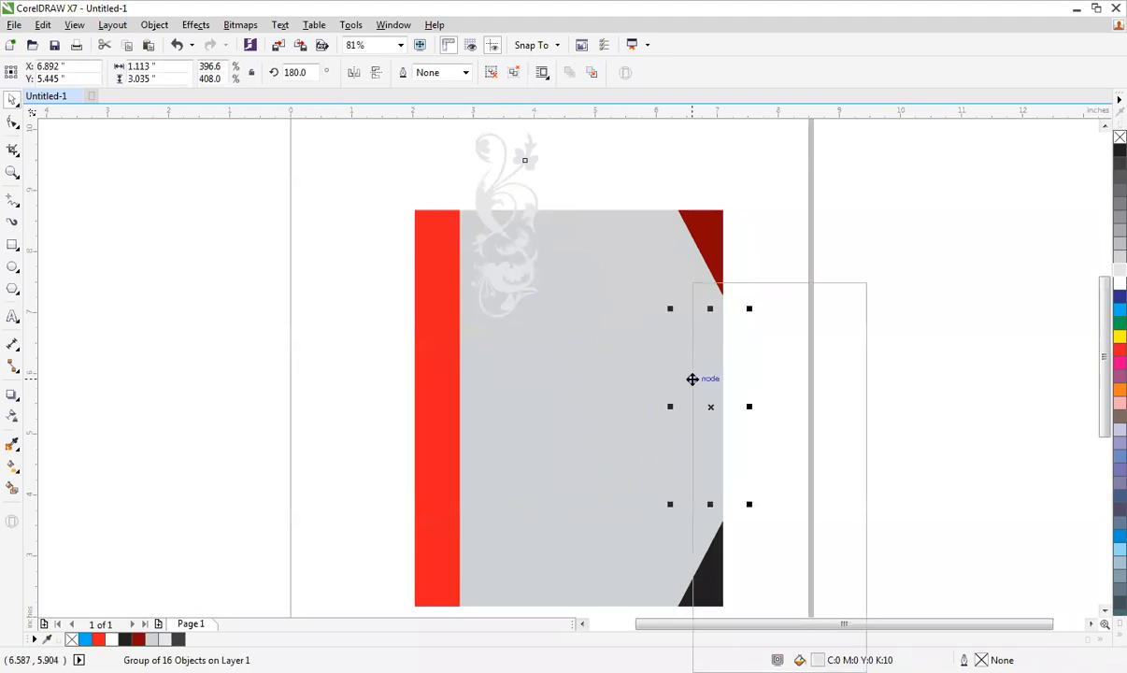
left_click(707, 361)
left_click_drag(750, 310, 813, 355)
left_click(845, 330)
left_click(723, 374)
left_click(642, 306)
left_click(827, 262)
PowerClip both floral motifs inside the gray rectangle
left_click(491, 206)
key("alt+c")
key("w")
key("p")
left_click(560, 338)
left_click(808, 267)
key("F4")
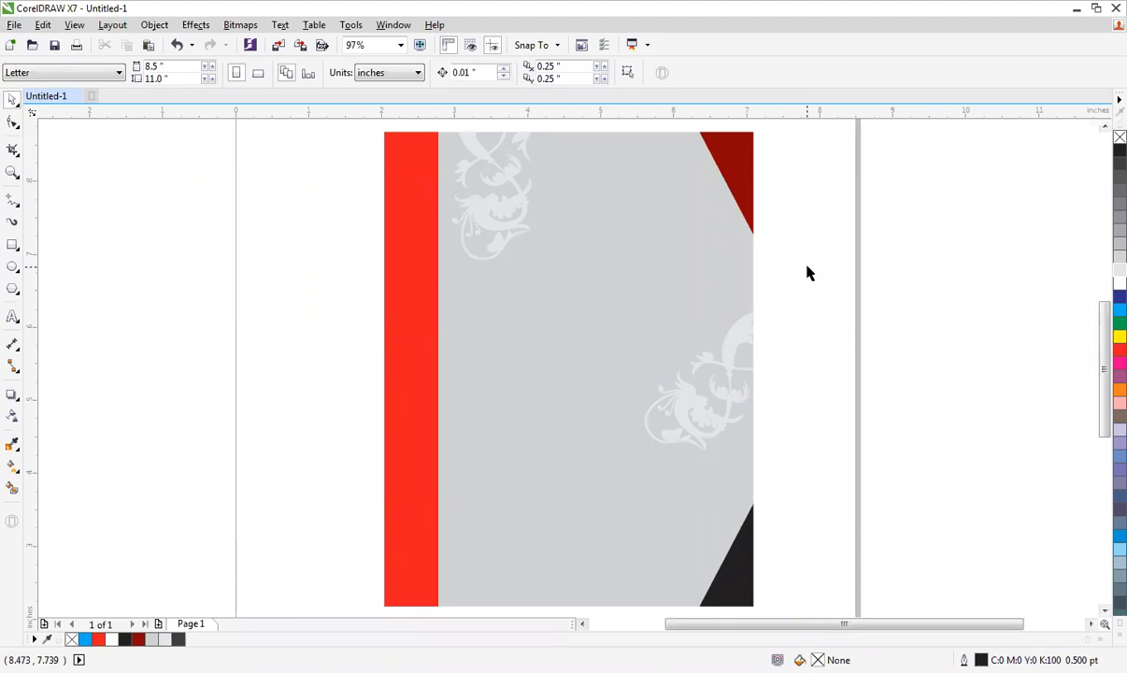
Try extracting the floral motifs from the gray PowerClip rectangle, and undo the extraction
scroll(807, 268, "down", 1)
key("F4")
left_click(516, 272)
right_click(516, 272)
left_click(578, 246)
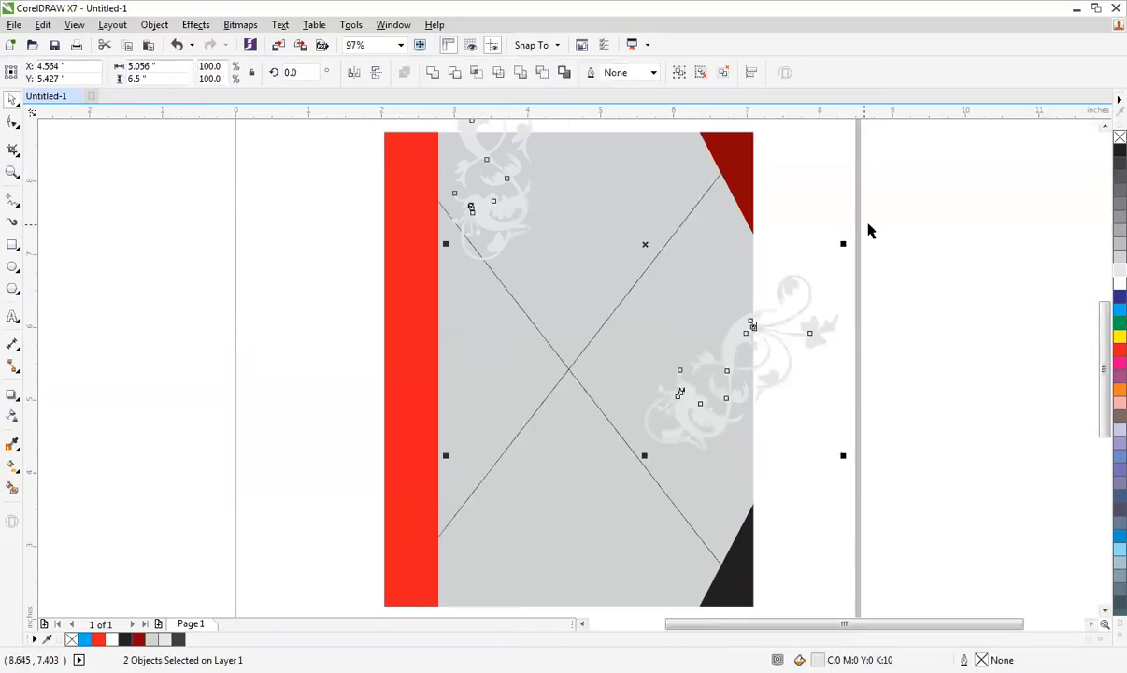
left_click(828, 254)
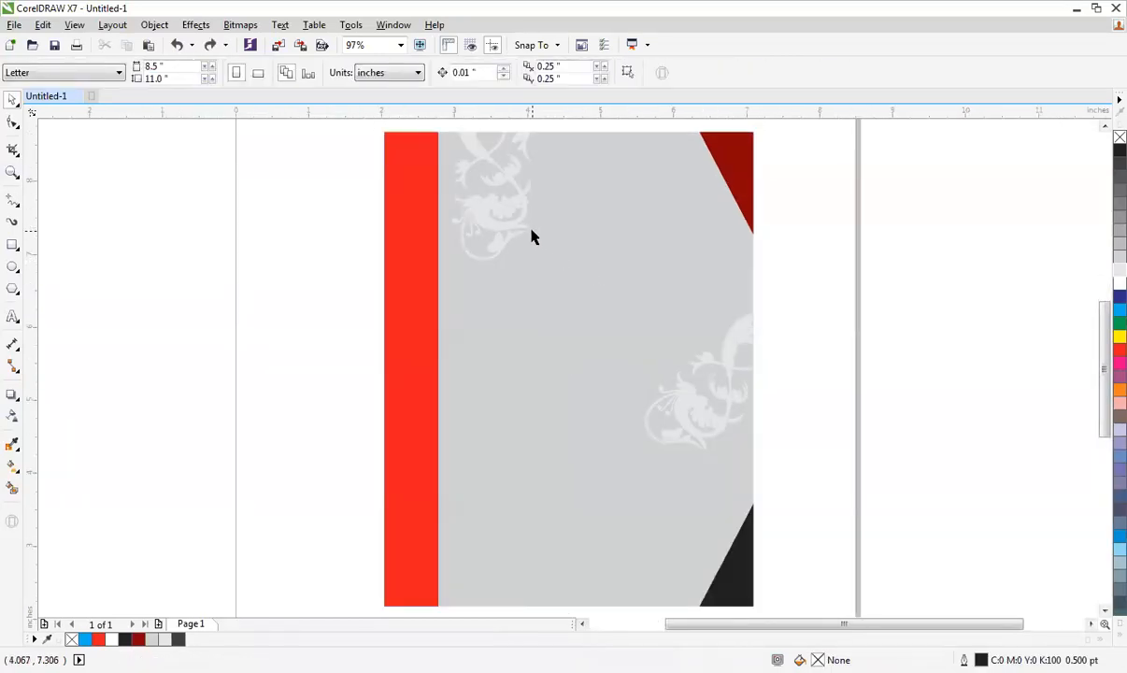
left_click(506, 212)
right_click(506, 212)
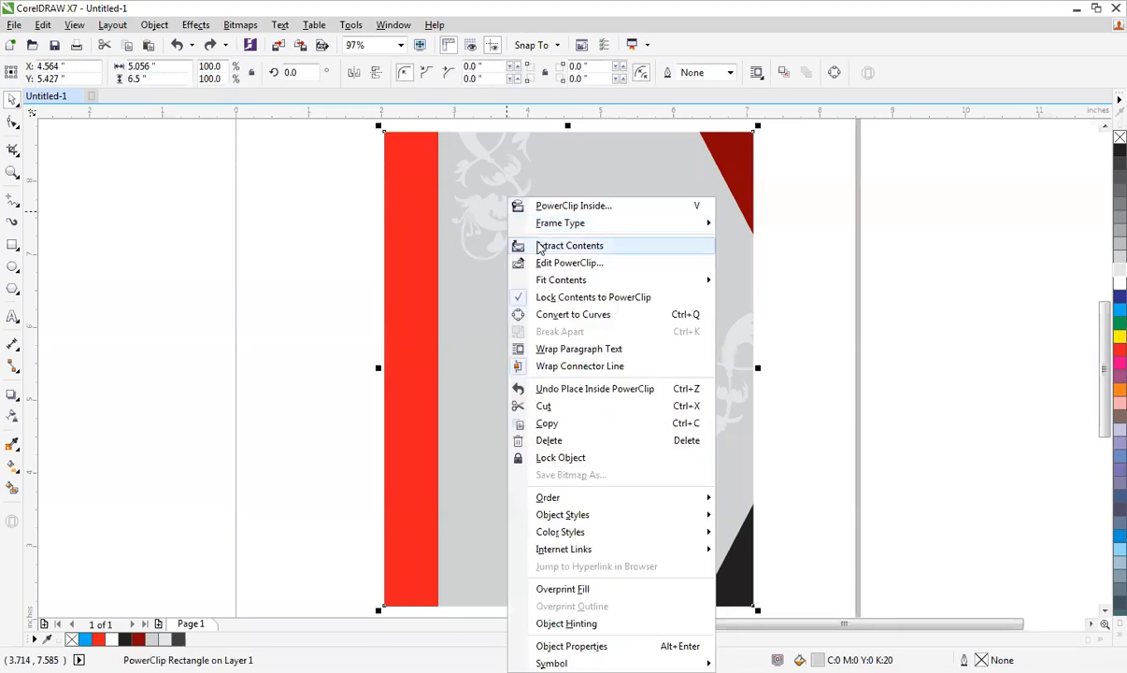
left_click(963, 242)
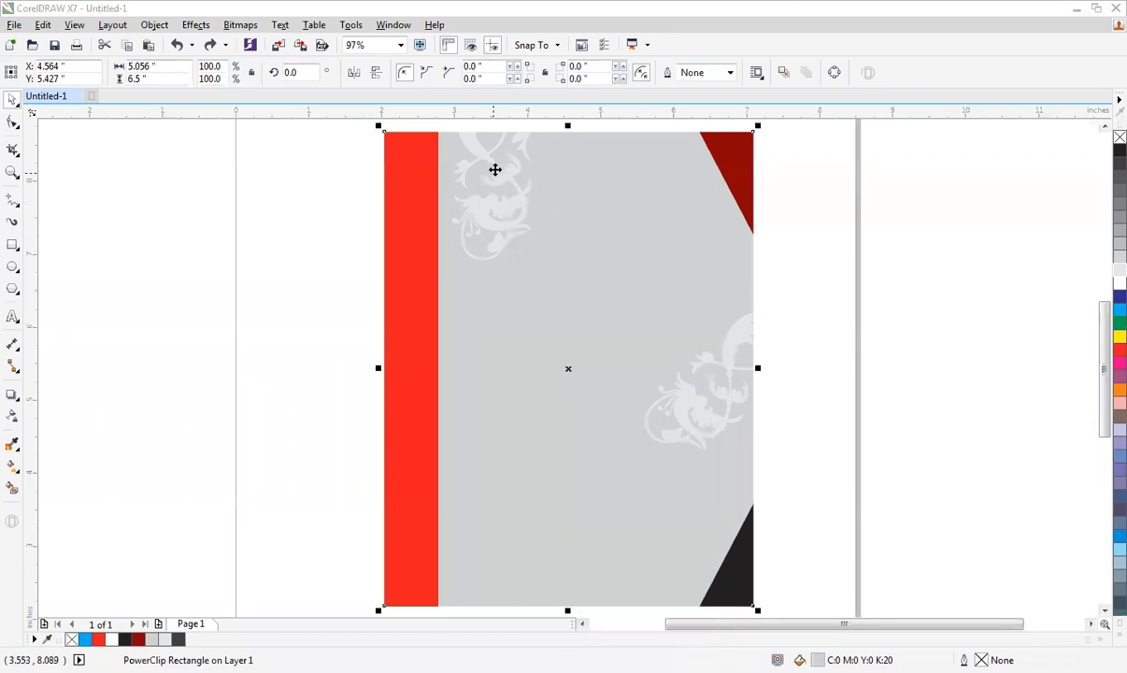
Extract the contents of the gray PowerClip rectangle and delete both floral motifs, leaving the frame empty
right_click(496, 159)
left_click(528, 211)
left_click(799, 286)
key("Delete")
scroll(790, 282, "down", 1)
left_click(619, 198)
key("Delete")
key("F2")
left_click_drag(516, 182, 874, 494)
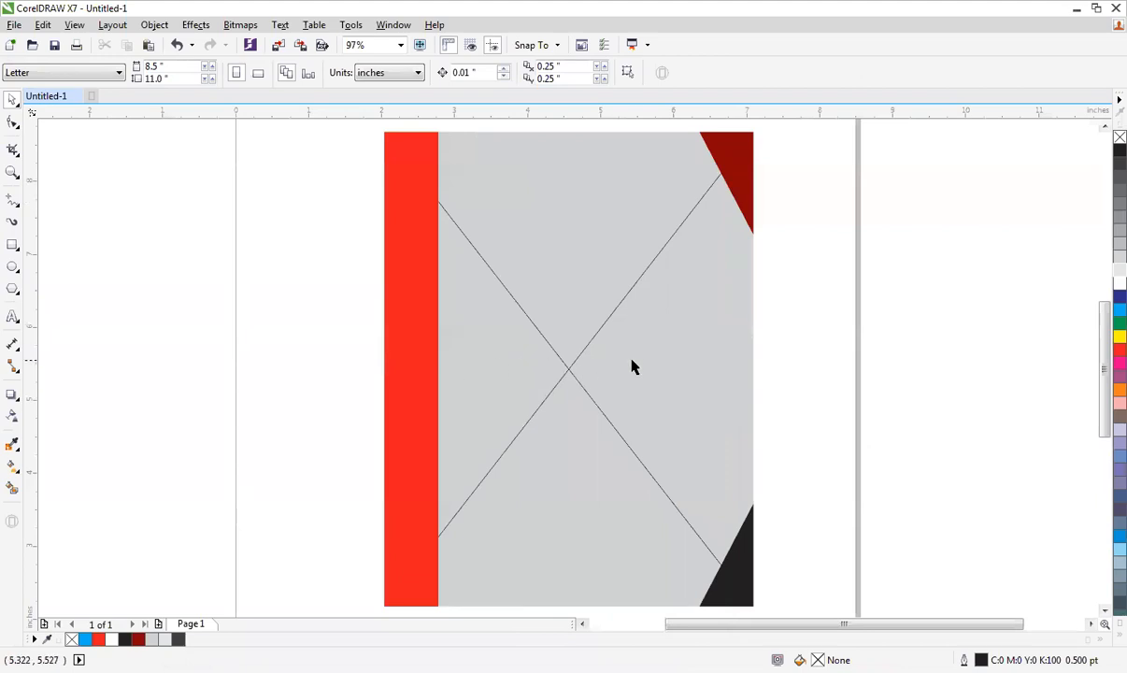
Draw a small rectangle beside the page's left edge, test dropping it into the gray PowerClip frame, and undo the drops
left_click(12, 248)
mouse_move(110, 275)
left_mouse_down()
mouse_move(201, 357)
mouse_move(239, 334)
left_mouse_up()
mouse_move(169, 320)
left_mouse_down()
mouse_move(541, 322)
mouse_move(603, 303)
left_mouse_up()
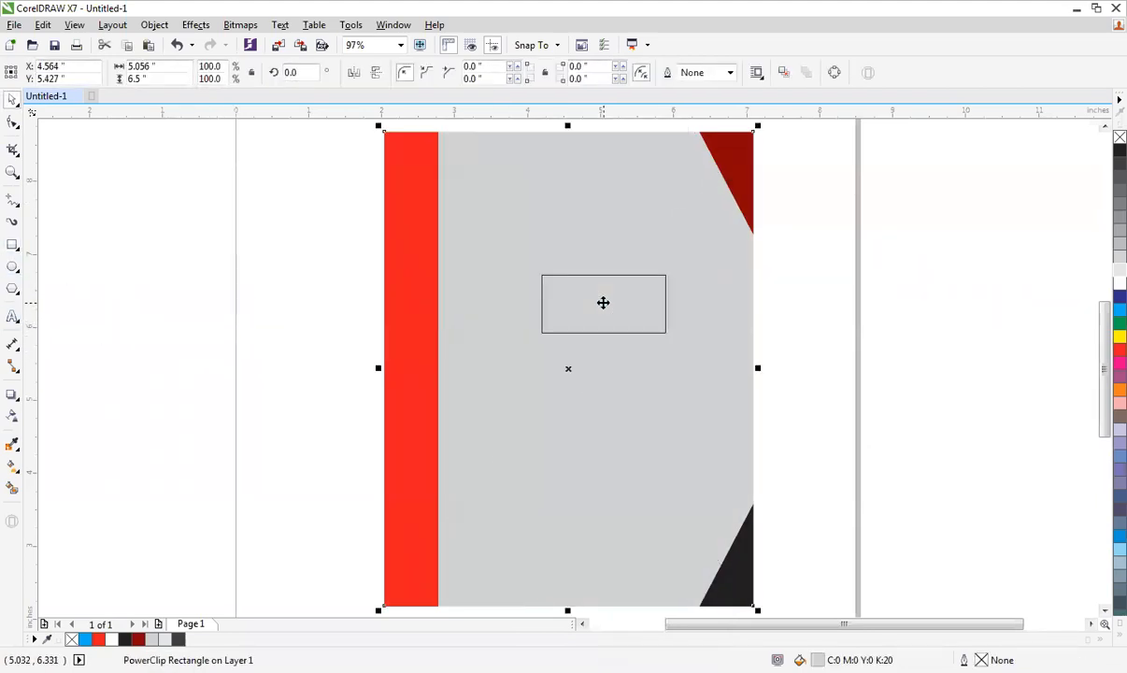
key("ctrl+z")
left_click(415, 377)
left_click(131, 282)
left_click_drag(131, 282, 524, 174)
key("ctrl+z")
left_click(919, 161)
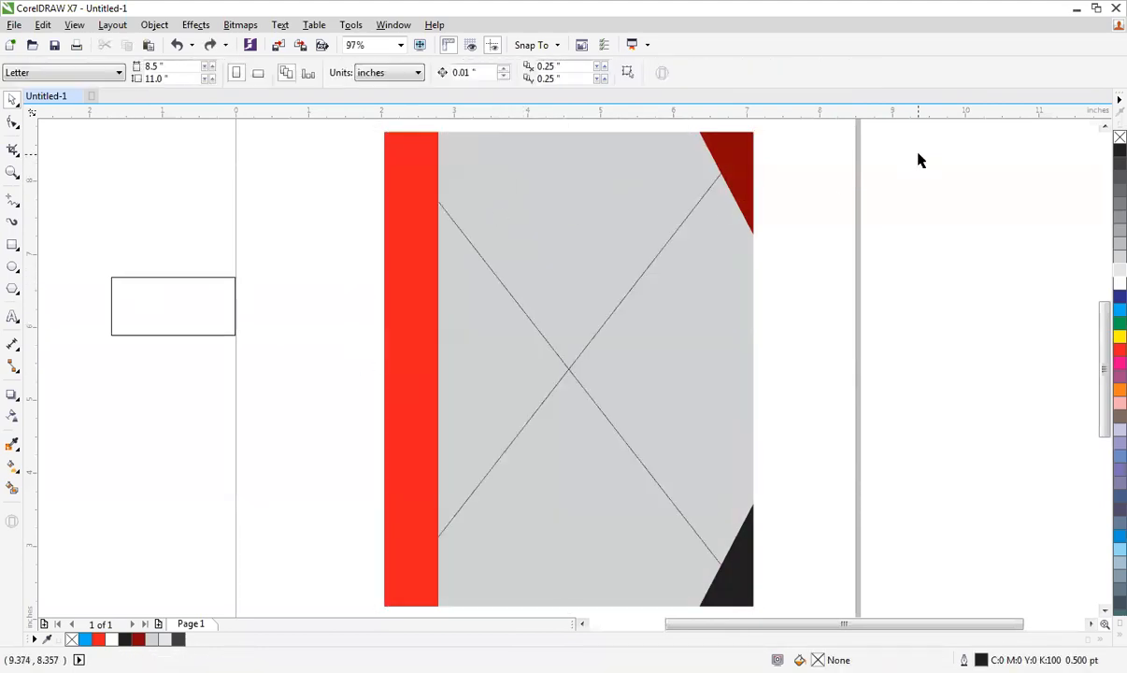
Create the artistic text "P" at about 263 pt beside the page, drop it into the gray frame, and undo the drop
left_click(12, 316)
left_click(136, 404)
type("P")
key("ctrl+space")
left_click_drag(157, 410, 681, 358)
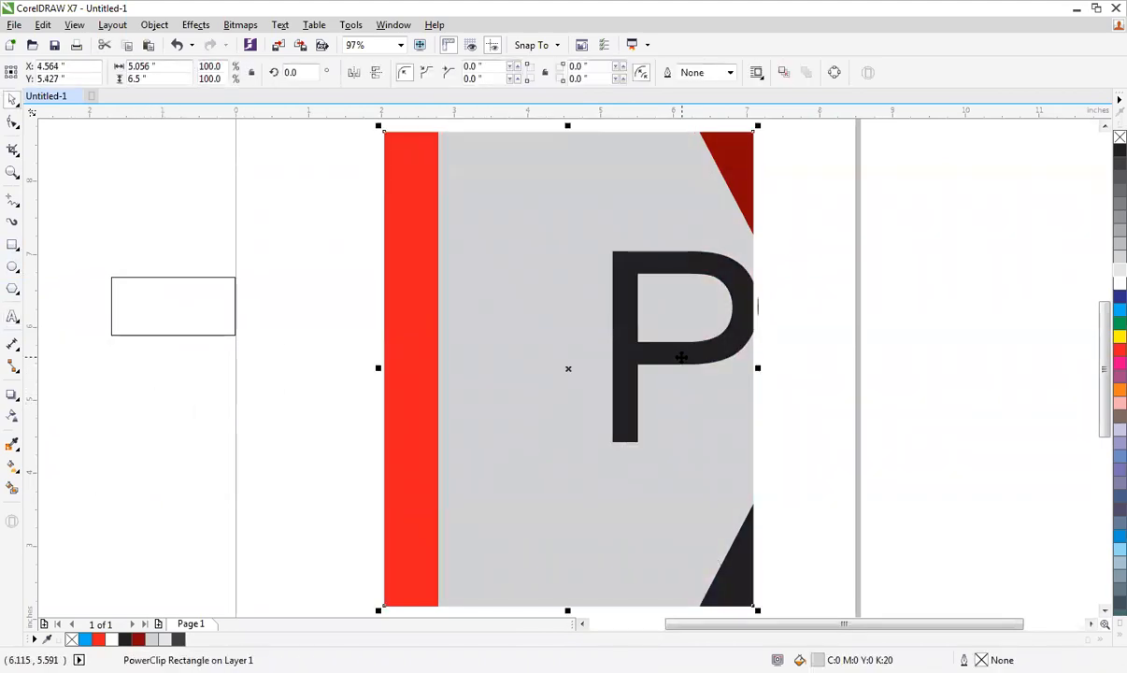
key("ctrl+z")
Test placing the letter P in the upper part of the gray frame, undoing each placement
left_click_drag(191, 358, 590, 205)
scroll(681, 234, "down", 2)
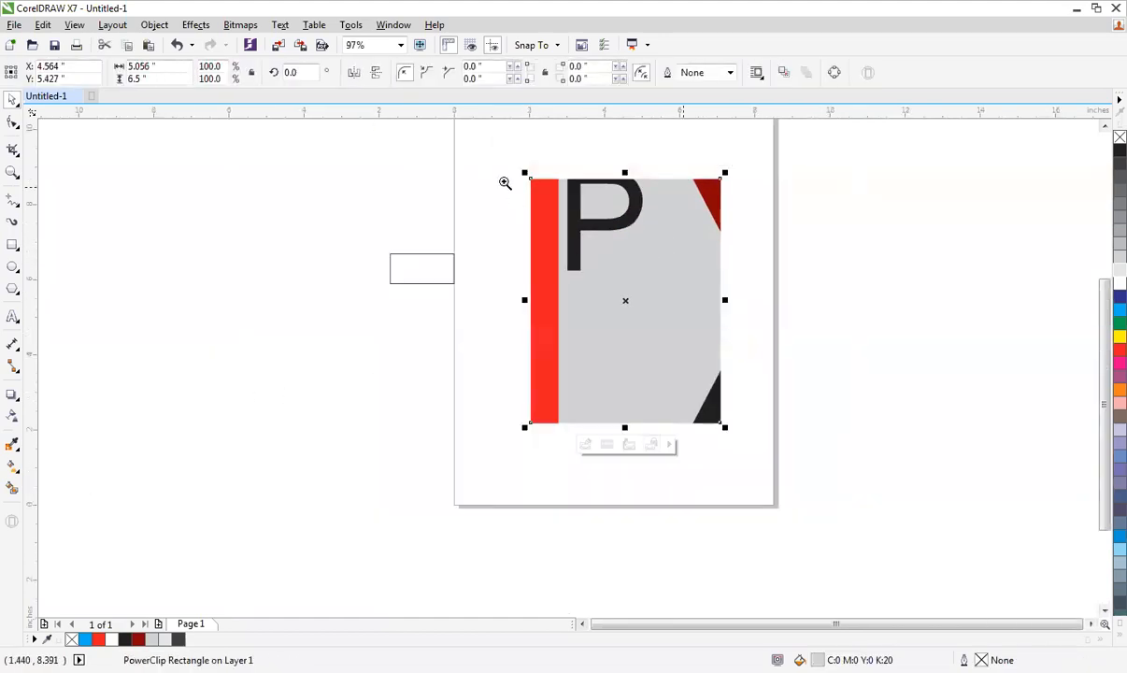
scroll(503, 181, "up", 1)
key("ctrl+z")
key("Escape")
left_click_drag(196, 328, 568, 148)
left_click_drag(514, 206, 543, 307)
key("ctrl+z")
key("Escape")
key("ctrl+shift+z")
key("ctrl+z")
Test moving the letter P into the frame from its right side, undo each move, and delete the letter
left_click_drag(585, 213, 647, 357)
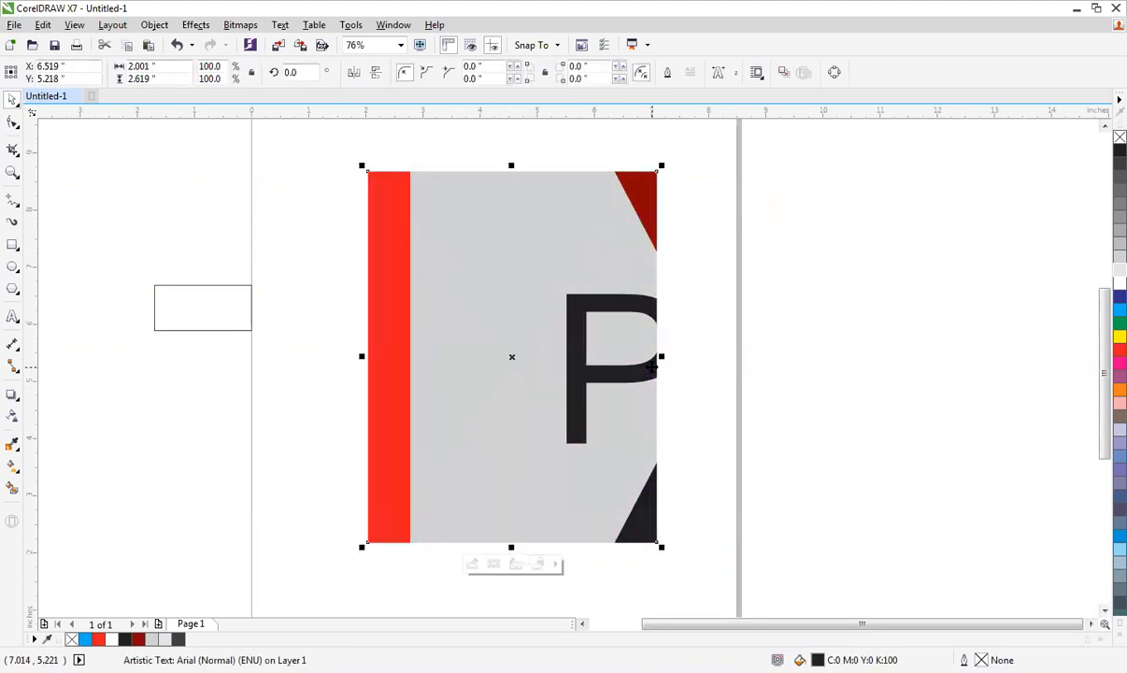
key("ctrl+z")
left_click_drag(710, 297, 524, 231)
key("ctrl+z")
left_click(691, 290)
left_click_drag(626, 433, 511, 352)
key("ctrl+z")
left_click(749, 215)
left_click_drag(683, 296, 536, 236)
key("ctrl+z")
left_click(704, 297)
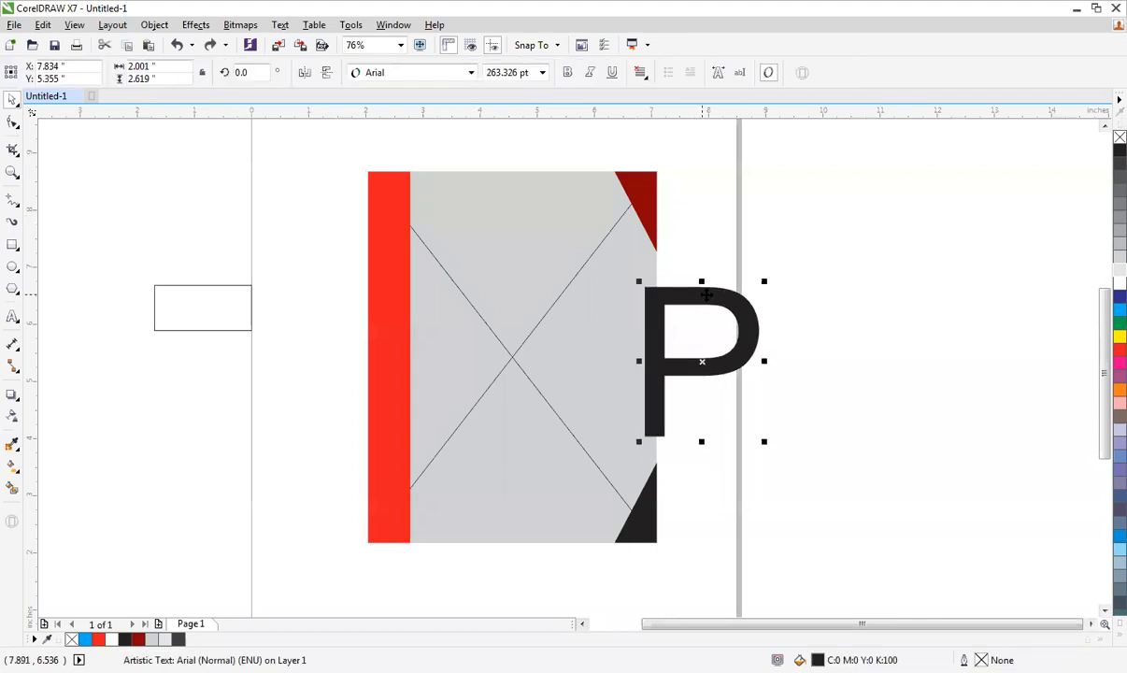
key("Delete")
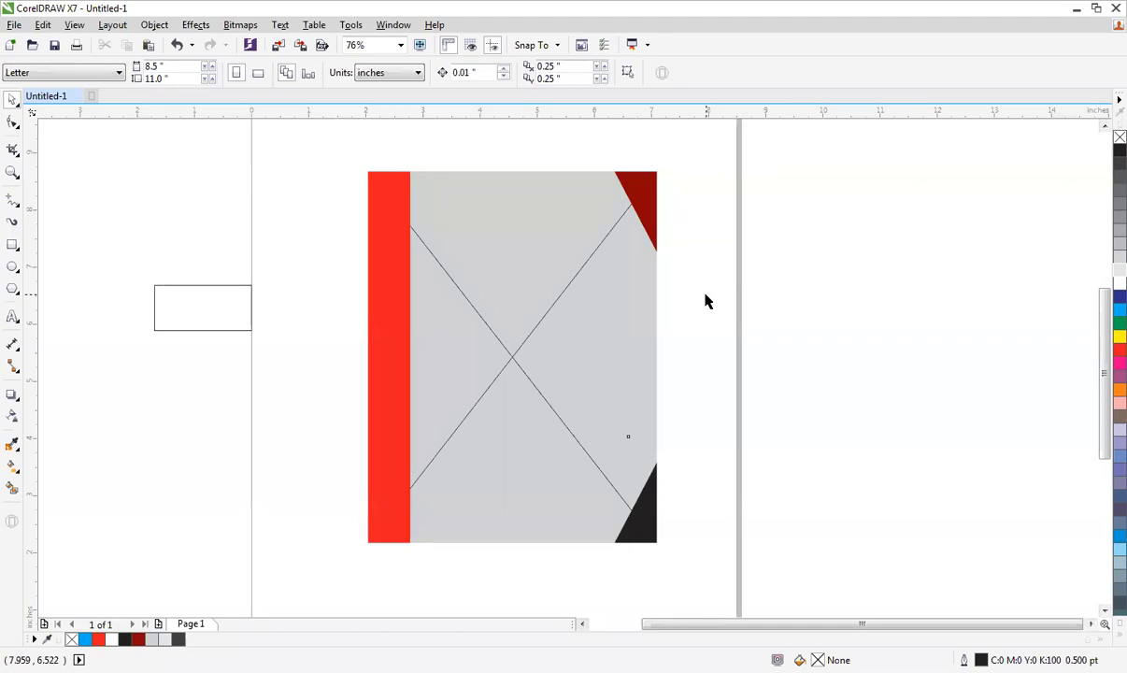
Set the gray rectangle's frame type to None and move the small outlined rectangle onto it
right_click(524, 204)
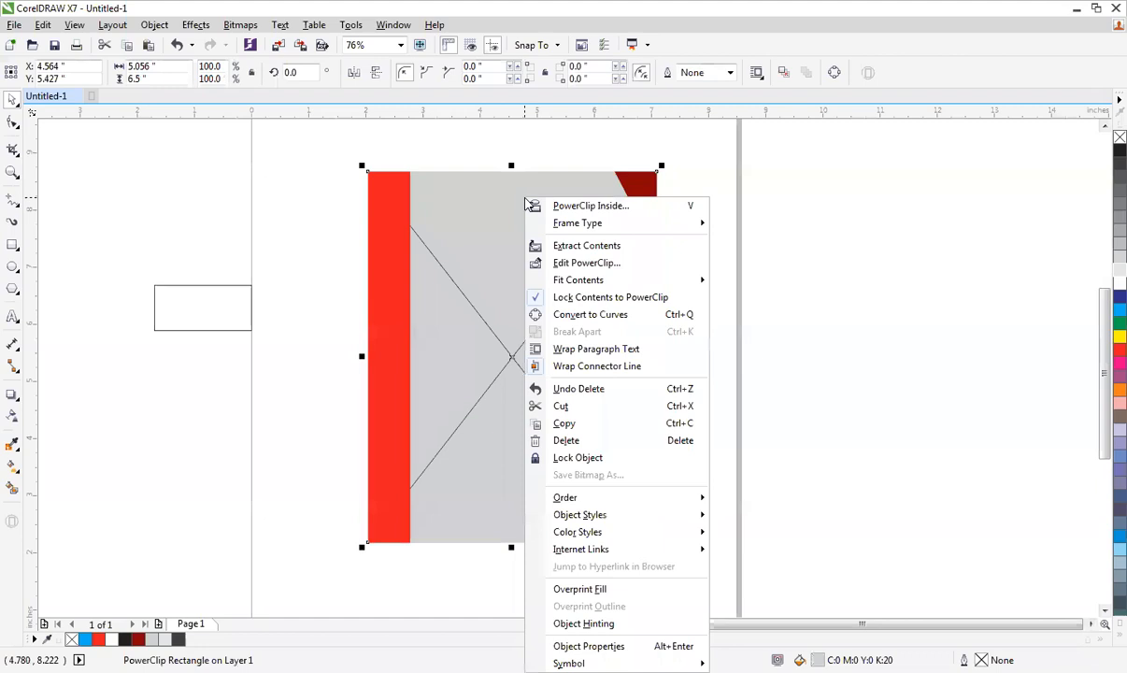
mouse_move(557, 230)
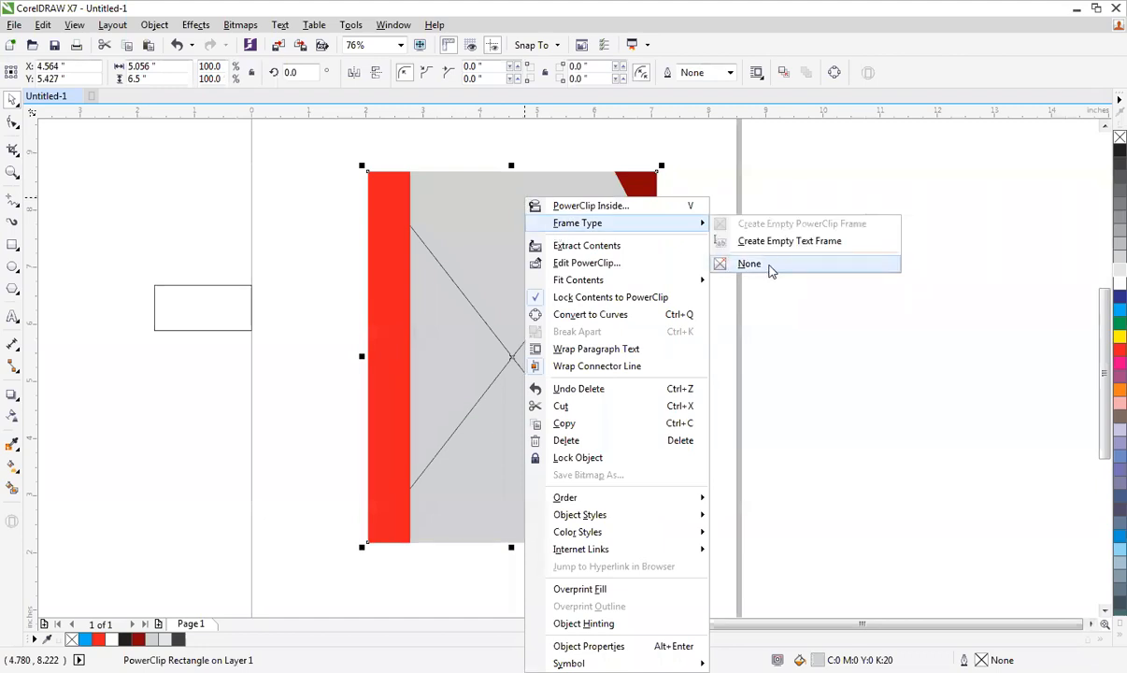
left_click(766, 264)
left_click_drag(229, 283, 535, 422)
Delete all the artwork and draw a rectangle about 7.39 in wide by 8.44 in high on the page
key("F3")
left_click_drag(720, 222, 393, 549)
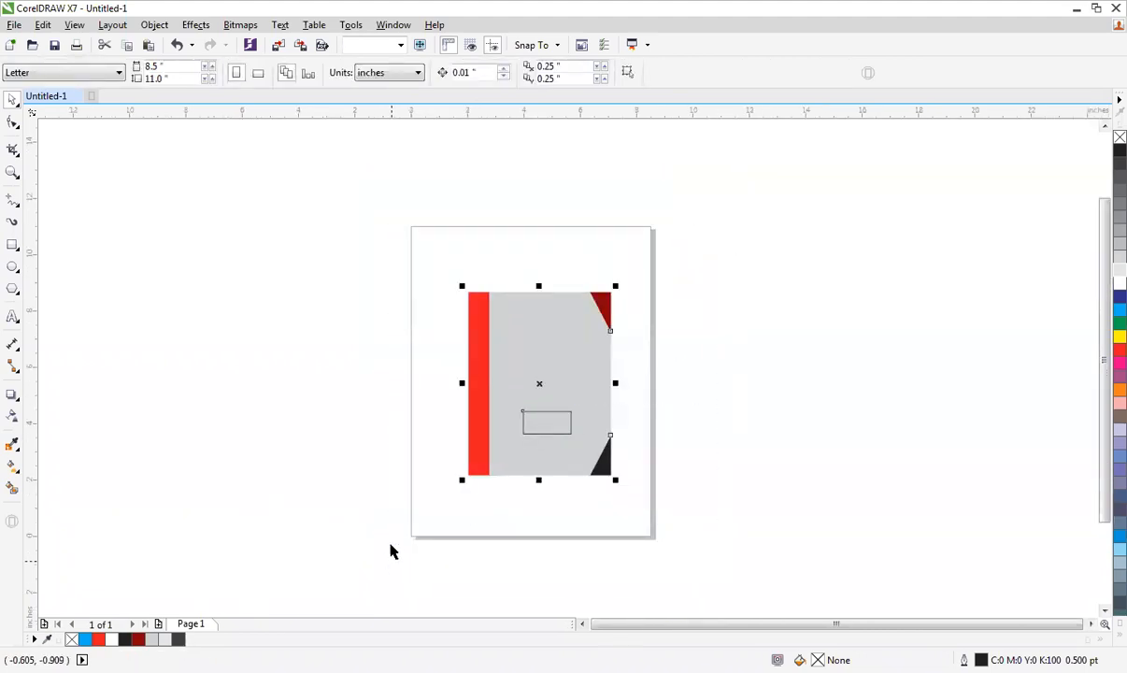
key("Delete")
left_click(12, 244)
left_click_drag(427, 262, 639, 503)
key("space")
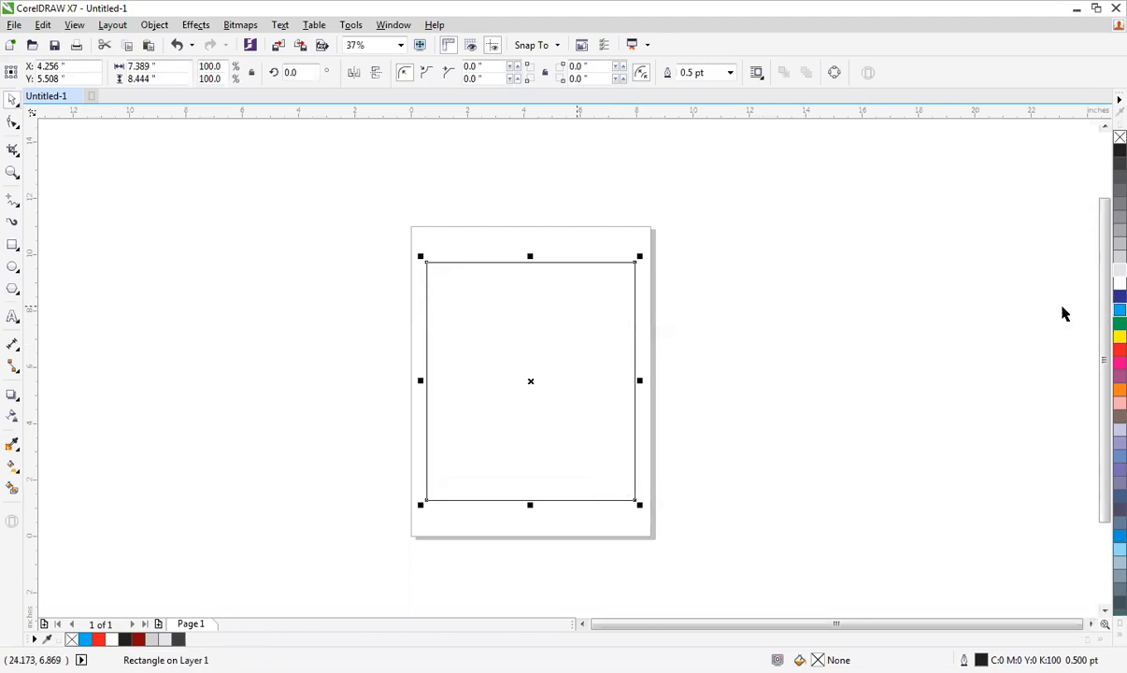
Make a copy about 4.78 by 2.25 in at the rectangle's upper-left corner, filled with Cyan and without an outline
left_click_drag(639, 381, 464, 384)
left_click_drag(446, 505, 463, 336)
left_click_drag(465, 294, 567, 293)
left_click(1120, 309)
scroll(870, 502, "up", 2)
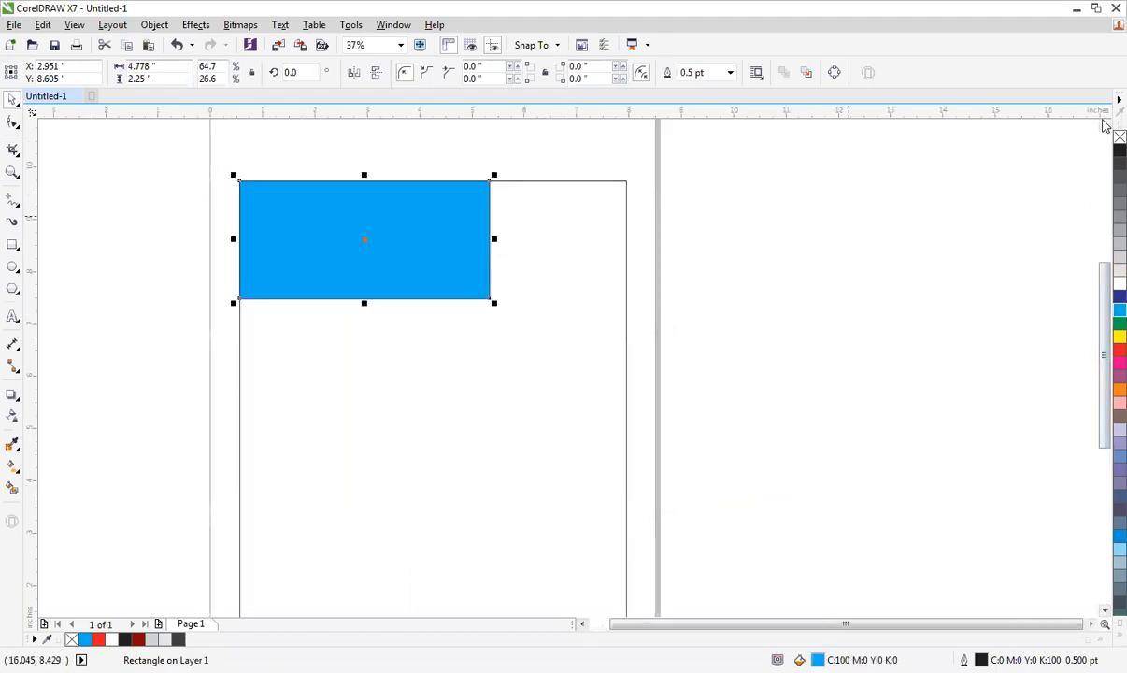
right_click(1120, 138)
Rotate the cyan rectangle to about 37° and position it diagonally across the large rectangle's upper-left corner
key("F3")
left_click_drag(480, 258, 417, 230)
key("F2")
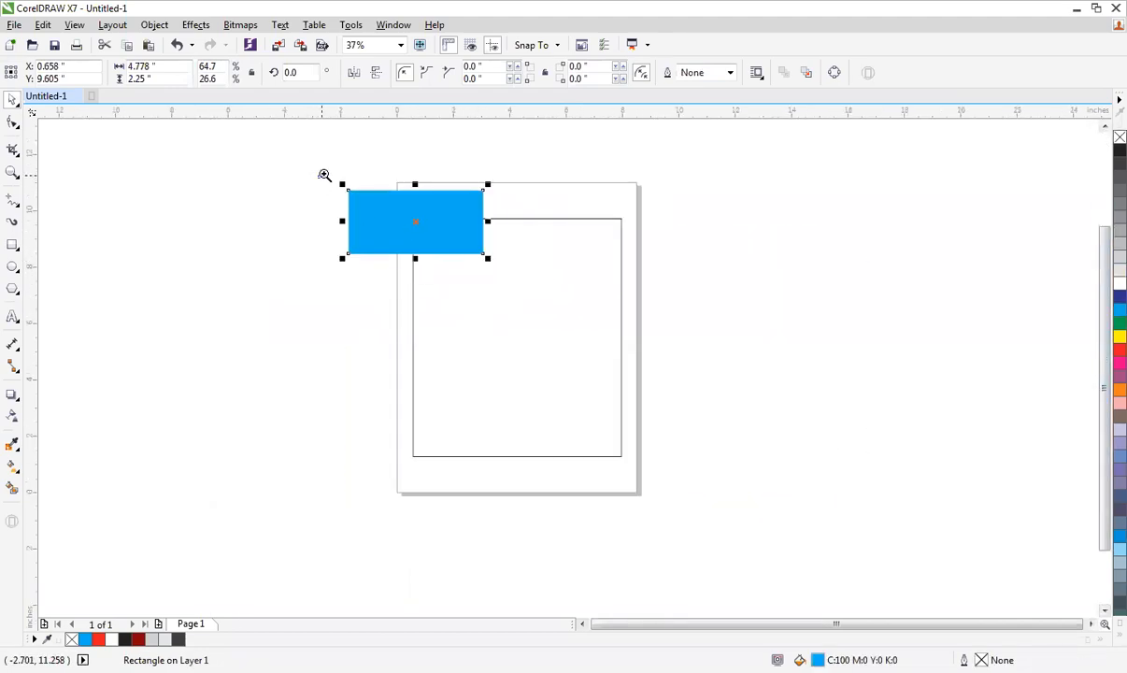
left_click_drag(323, 175, 666, 366)
left_click(495, 279)
left_click_drag(546, 326, 613, 184)
left_click_drag(457, 206, 471, 237)
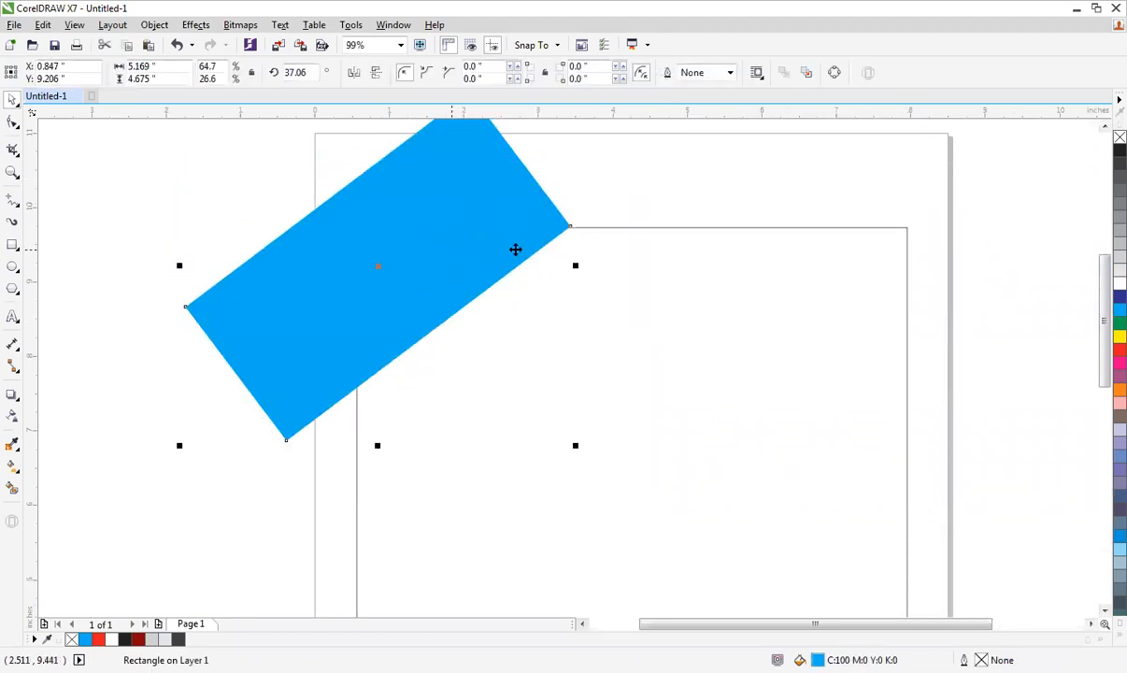
PowerClip the rotated cyan rectangle inside the large outlined rectangle
key("alt+c")
key("w")
key("p")
left_click(580, 227)
left_click(590, 174)
key("F4")
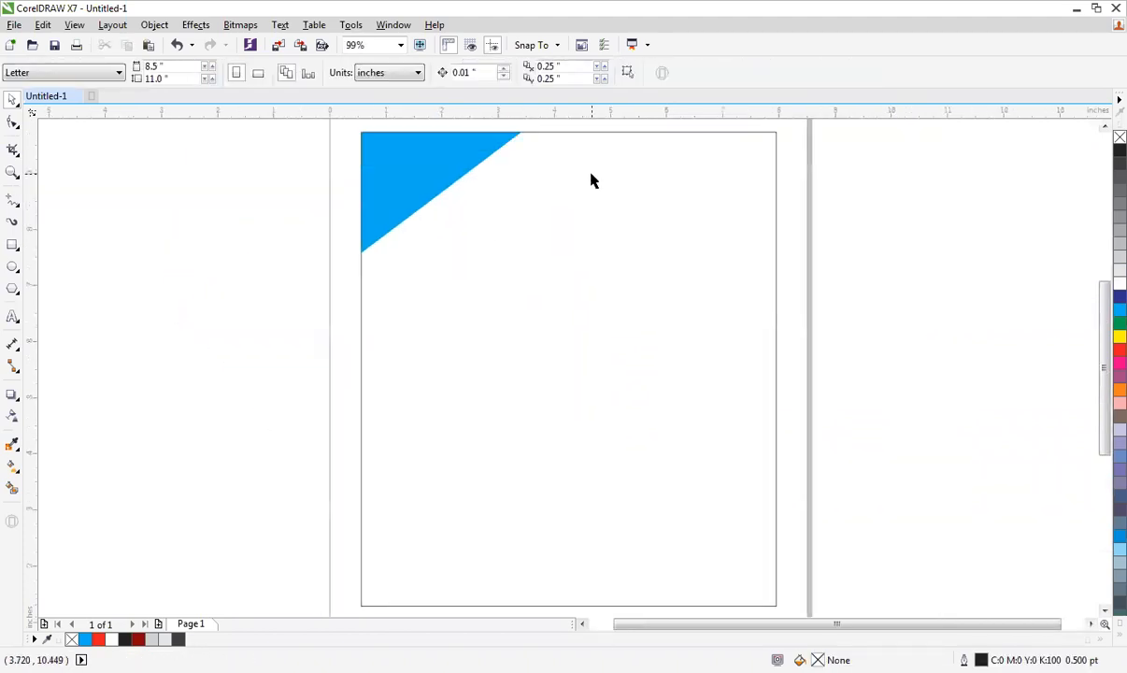
Draw a bar about 7.66 by 0.56 in across the large rectangle's bottom edge, filled with Cyan and without an outline
left_click(12, 244)
left_click_drag(312, 418, 639, 576)
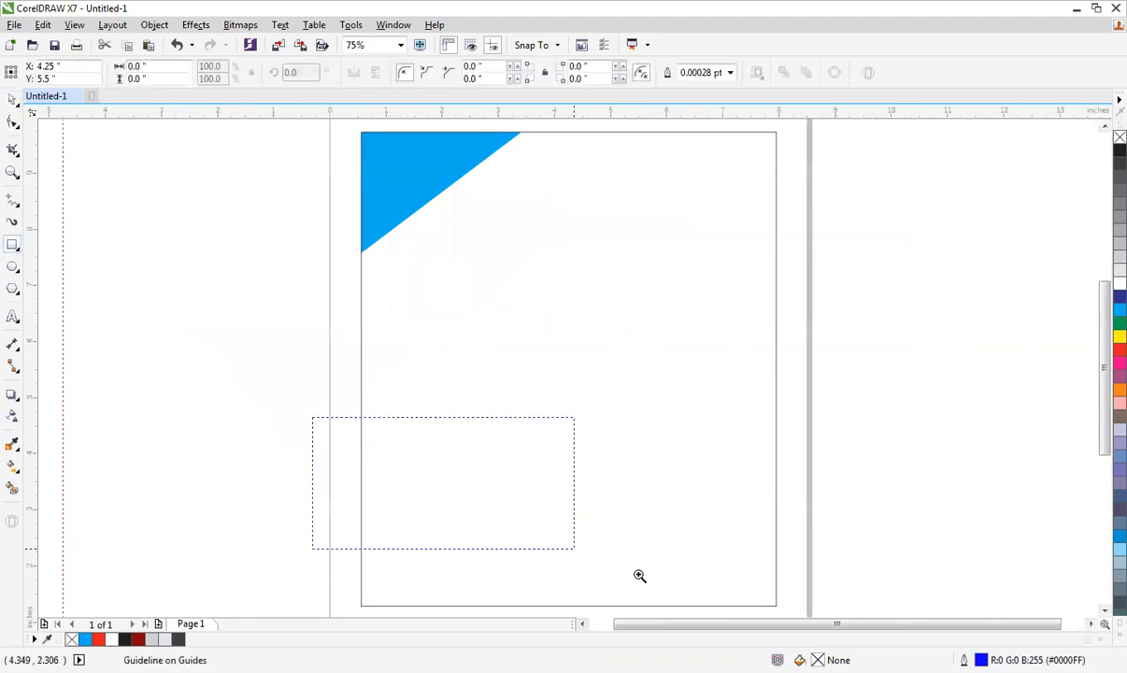
scroll(639, 576, "up", 3)
left_click_drag(915, 449, 122, 506)
key("space")
scroll(882, 507, "down", 2)
left_click(1120, 309)
key("F2")
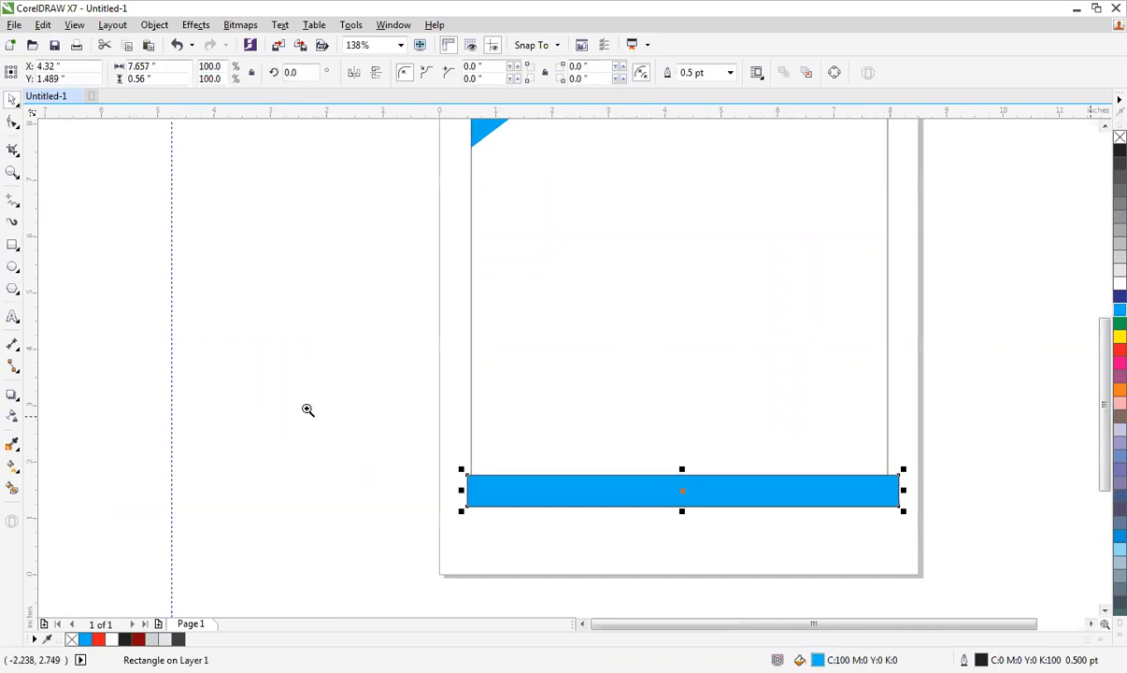
left_click_drag(307, 409, 921, 547)
right_click(1120, 138)
key("F3")
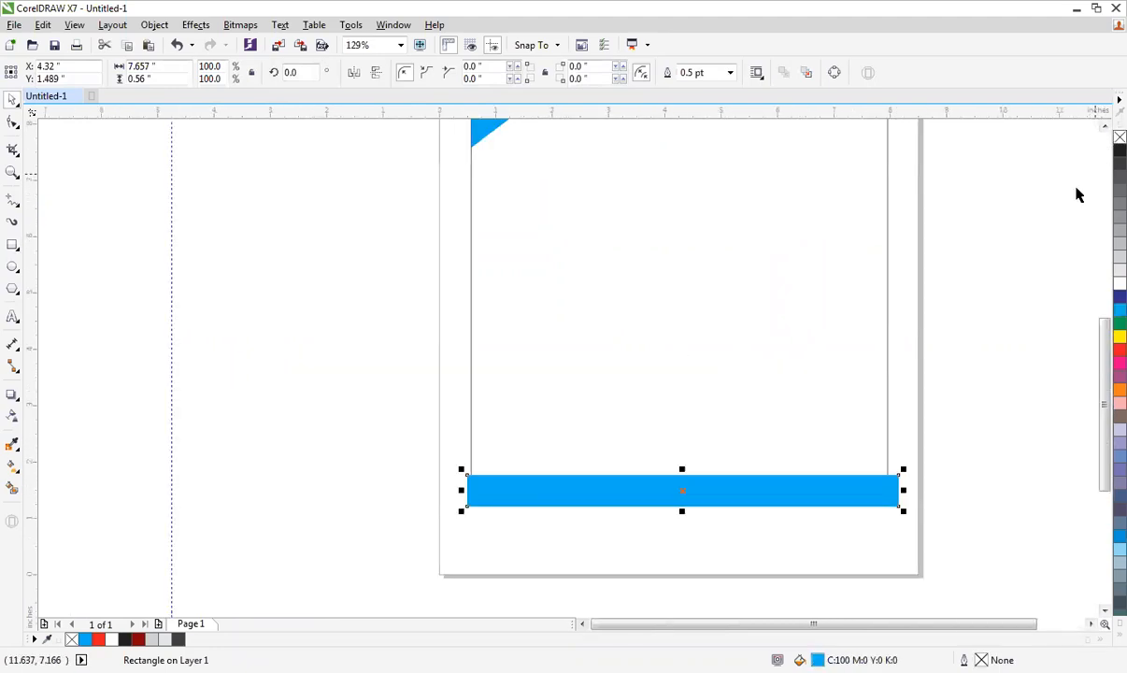
Try to PowerClip the cyan bar inside the large rectangle, and undo the attempt
key("F3")
key("alt+j")
key("w")
key("p")
left_click(770, 448)
left_click(846, 426)
scroll(861, 420, "down", 1)
key("F2")
left_click_drag(525, 229, 940, 577)
key("ctrl+z")
Duplicate the cyan bar just above the original and fill the copy with blue (C:100 M:100 Y:0 K:0)
left_click(910, 470)
left_click(651, 507)
key("F2")
left_click_drag(240, 352, 869, 596)
left_click_drag(614, 379, 614, 334)
left_click(1120, 297)
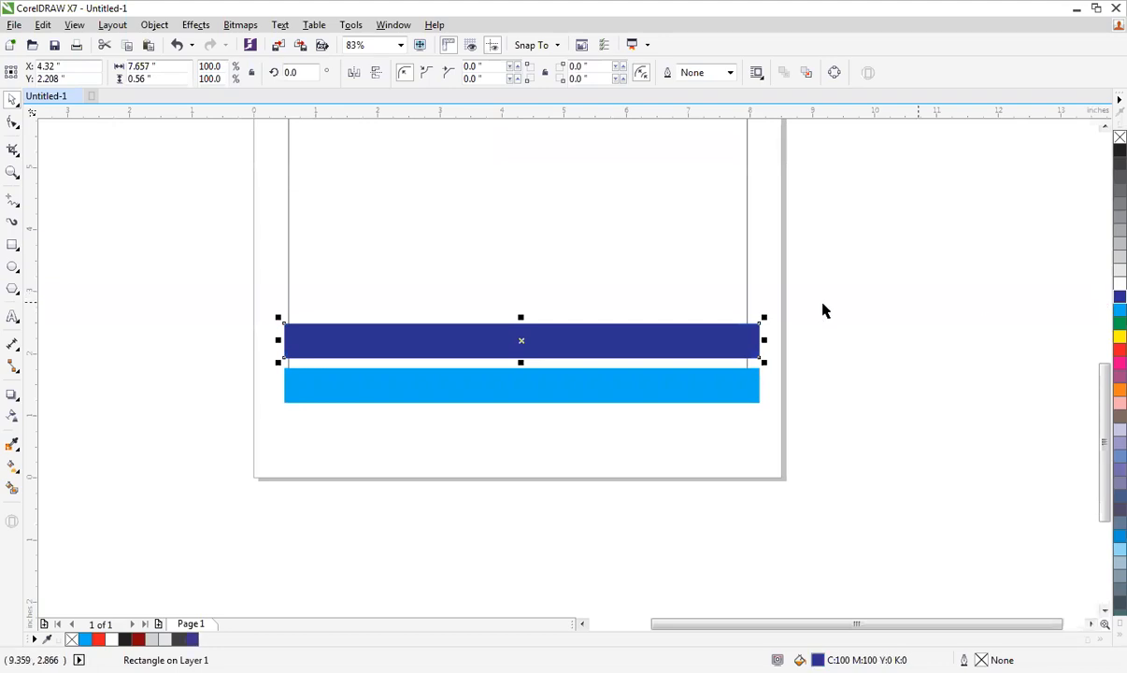
scroll(951, 340, "down", 2)
scroll(951, 340, "up", 1)
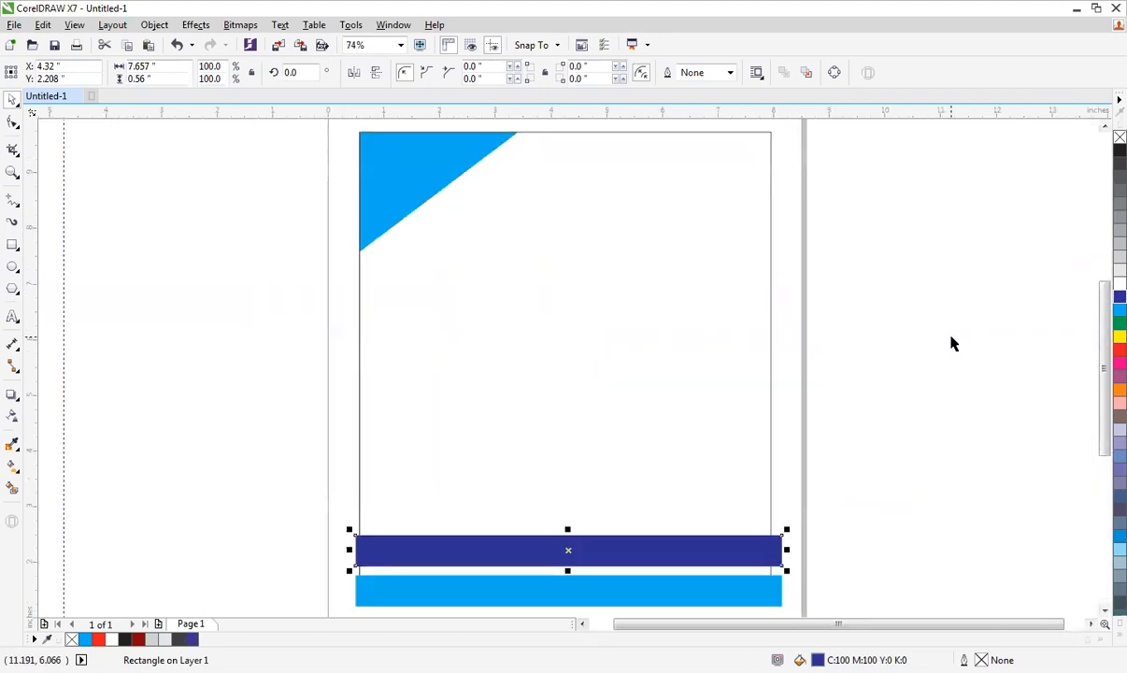
Darken the lower cyan bar by setting its fill's K value to 40
left_click(710, 586)
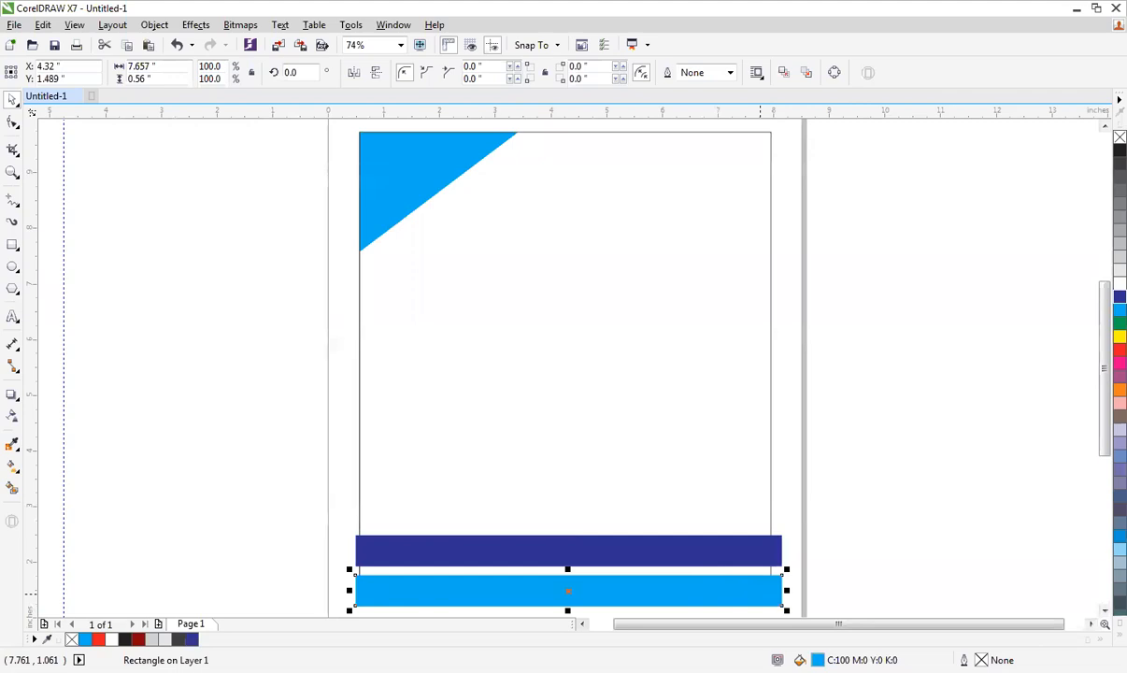
key("shift+F11")
type("40")
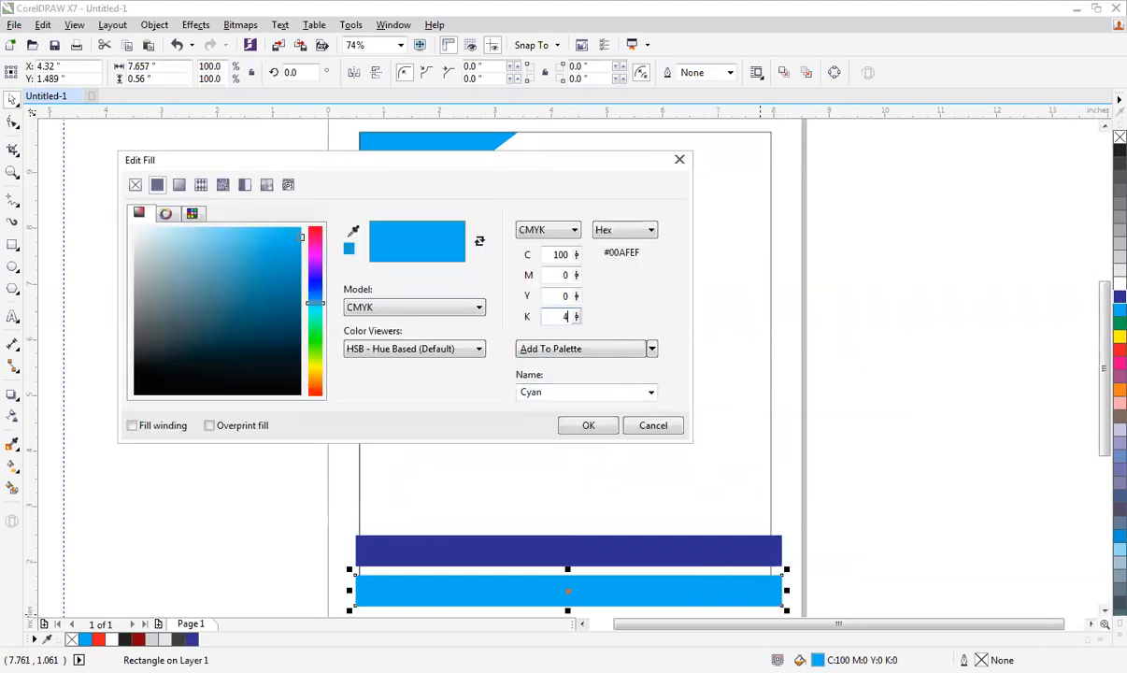
left_click(589, 425)
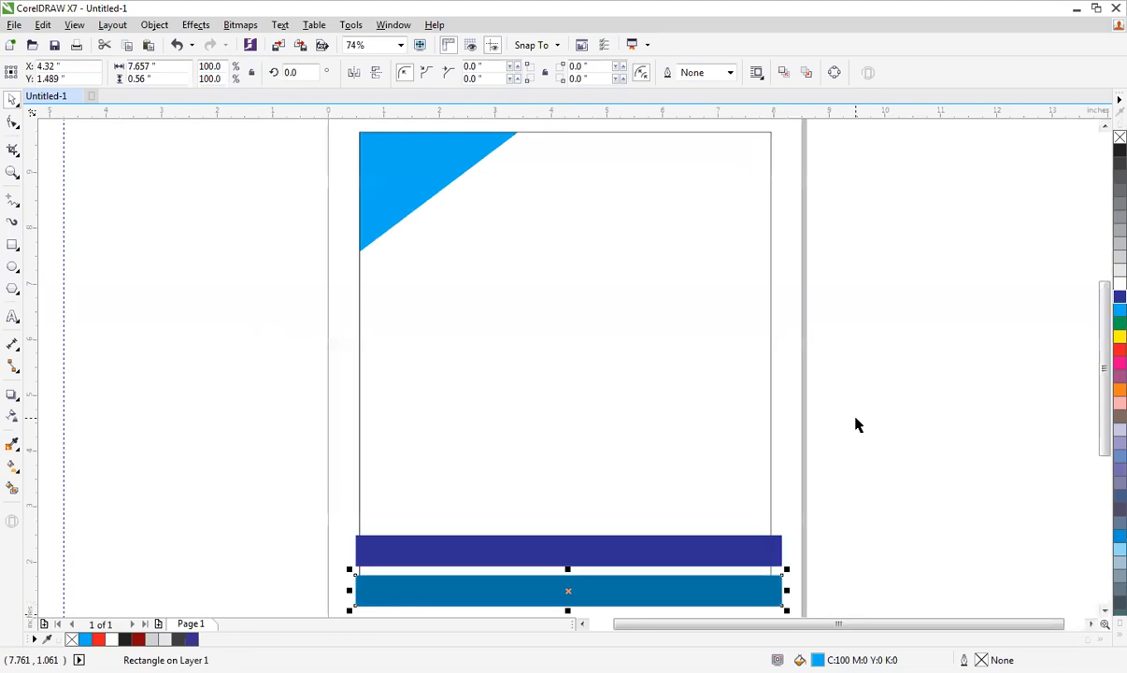
left_click(858, 425)
left_click(750, 591)
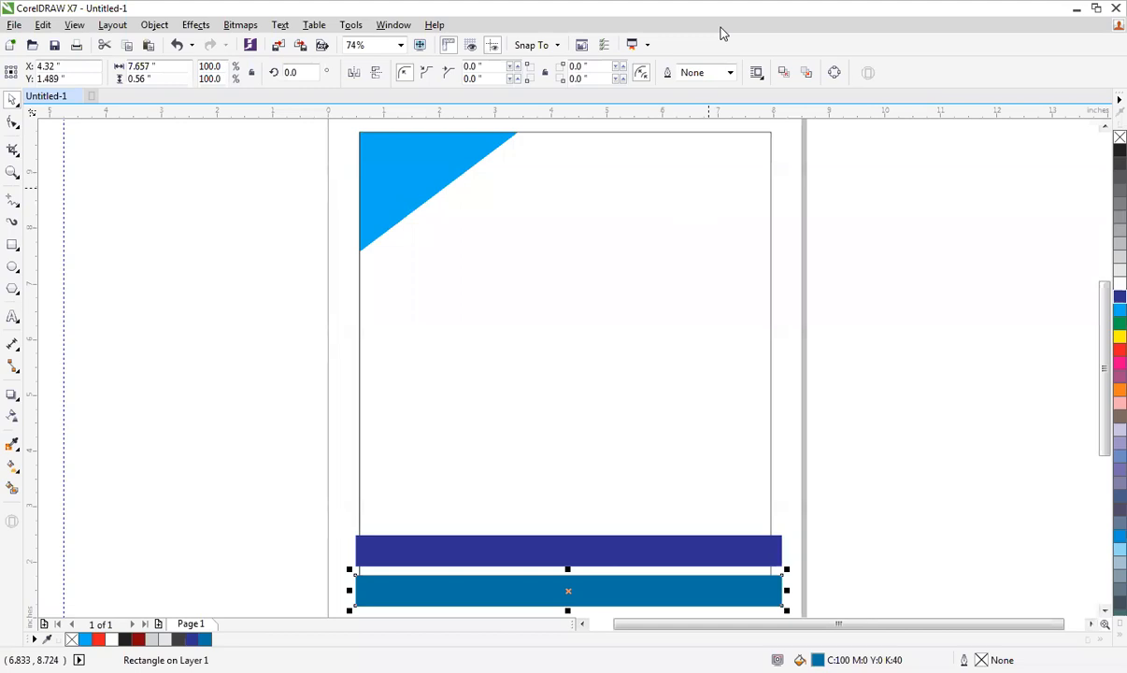
Delete all the artwork and draw a rectangle about 6.75 by 5.17 in near the page's top, filled with red
key("F3")
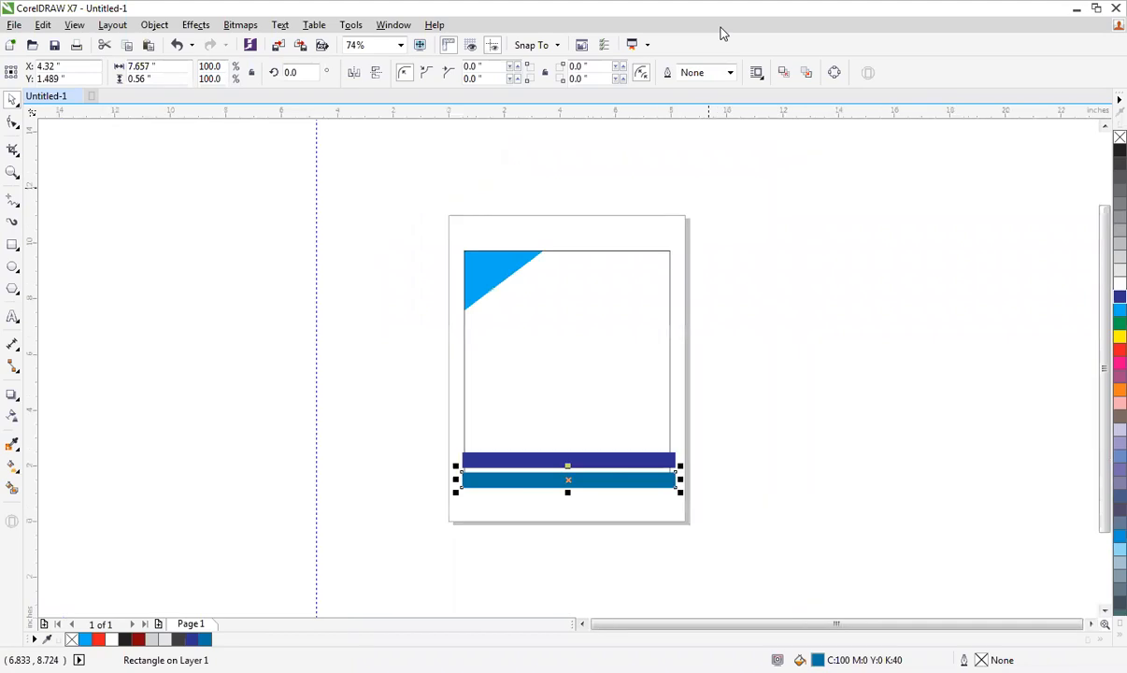
left_click_drag(822, 208, 347, 592)
key("Delete")
left_click(12, 244)
left_click_drag(474, 240, 662, 385)
key("space")
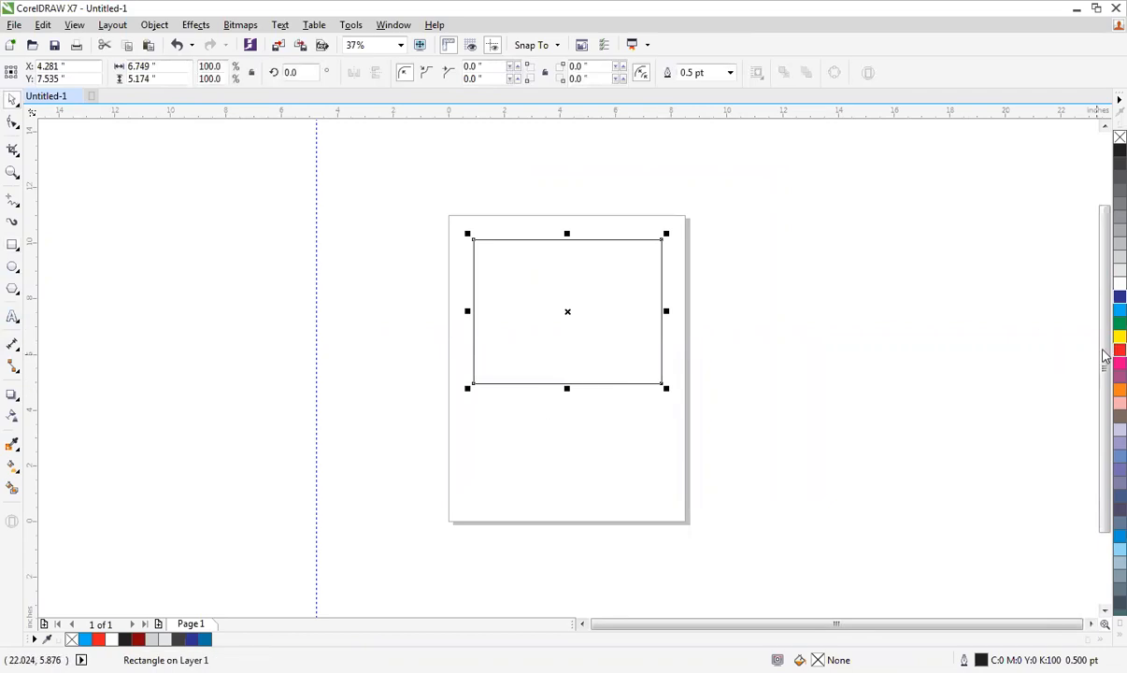
left_click(1120, 349)
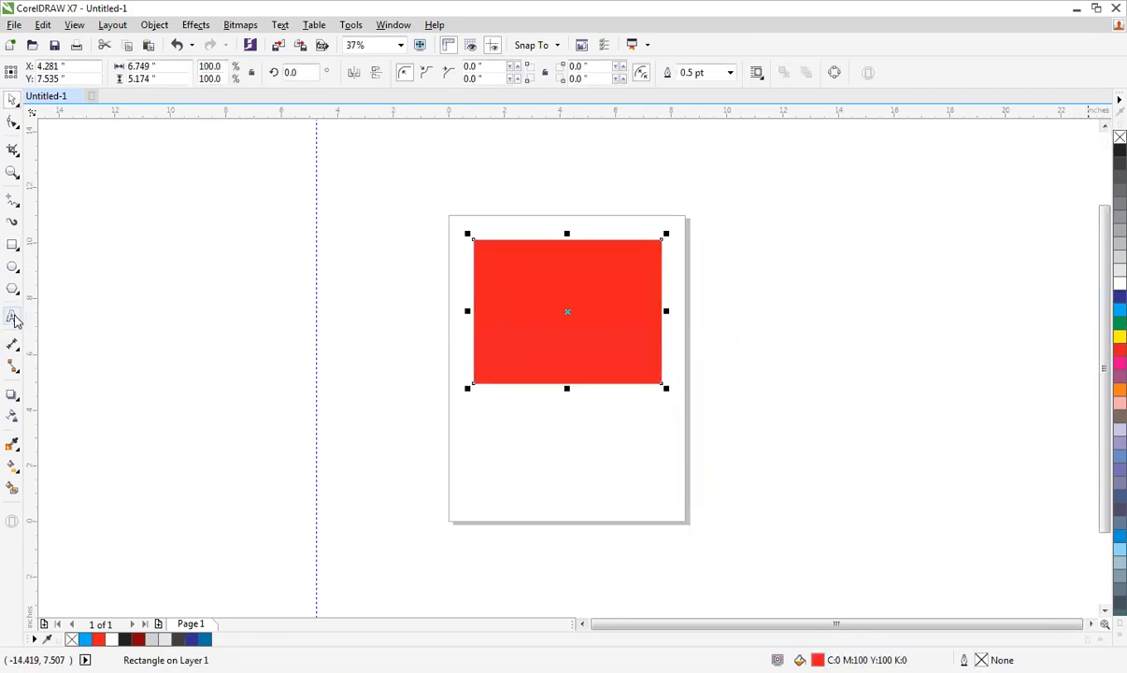
Create the artistic text "P" in 24 pt Arial to the left of the page
left_click(13, 318)
left_click(140, 344)
type("P")
key("ctrl+space")
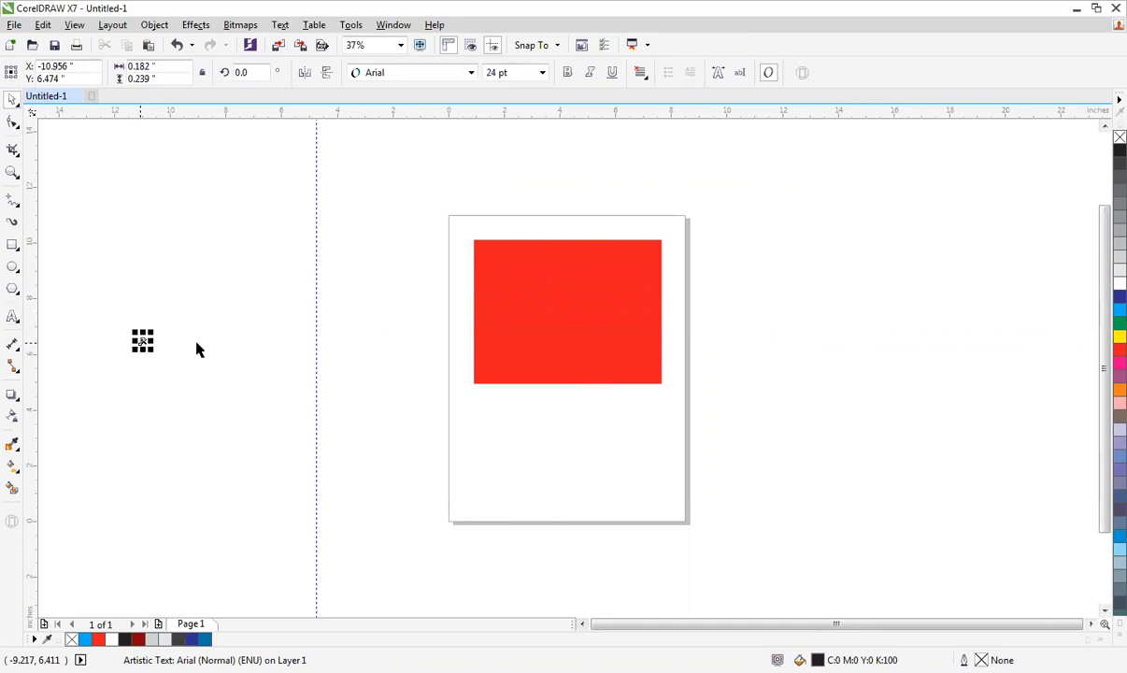
Enlarge the "P" to about 278.5 pt on the red rectangle in white, with a yellow-filled duplicate beside it
left_click_drag(152, 355, 614, 291)
left_click(1120, 282)
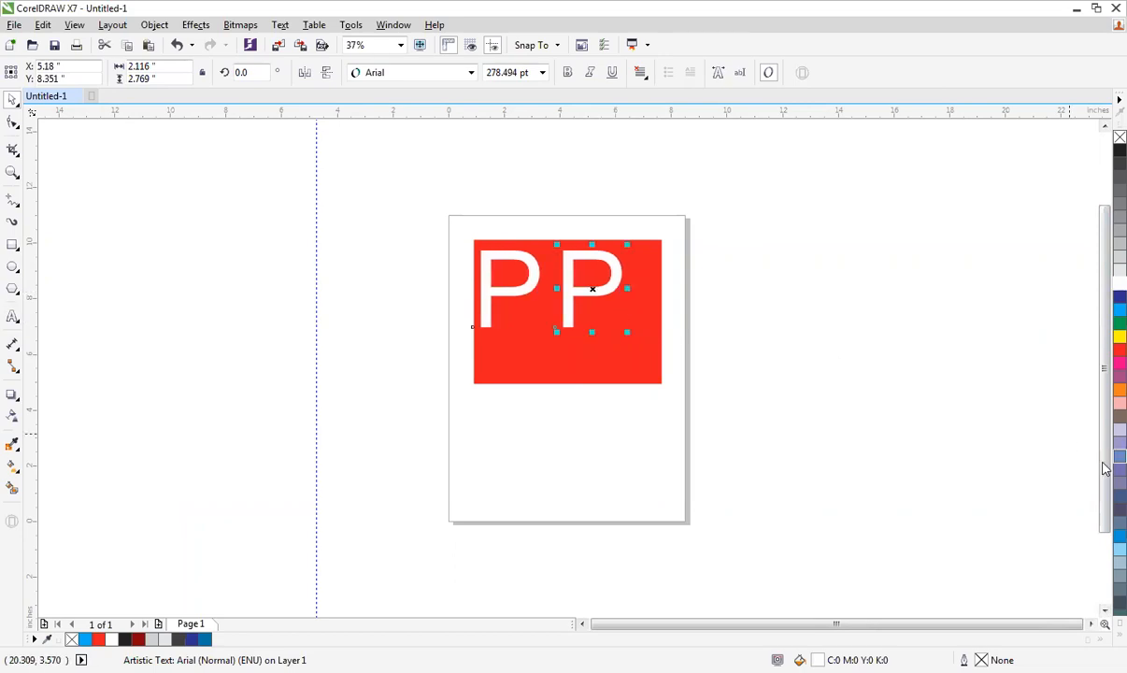
left_click(1120, 335)
key("F4")
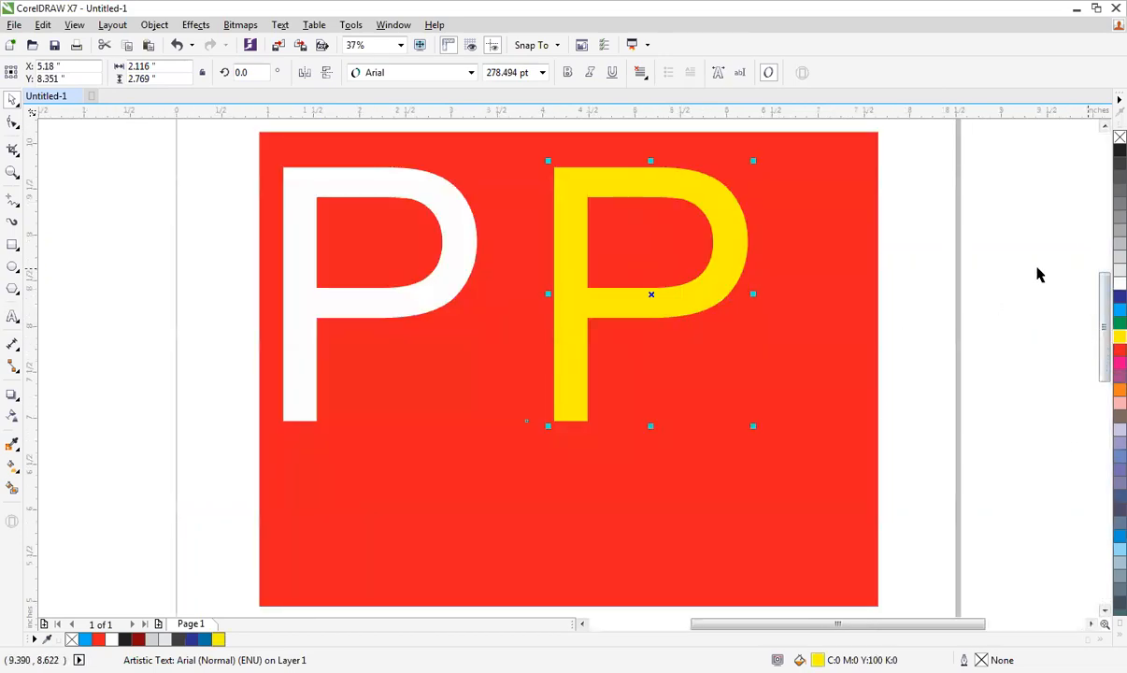
Try cyan, blue and black fills on the right-hand P, ending with yellow
key("Escape")
left_click(718, 293)
left_click(1120, 309)
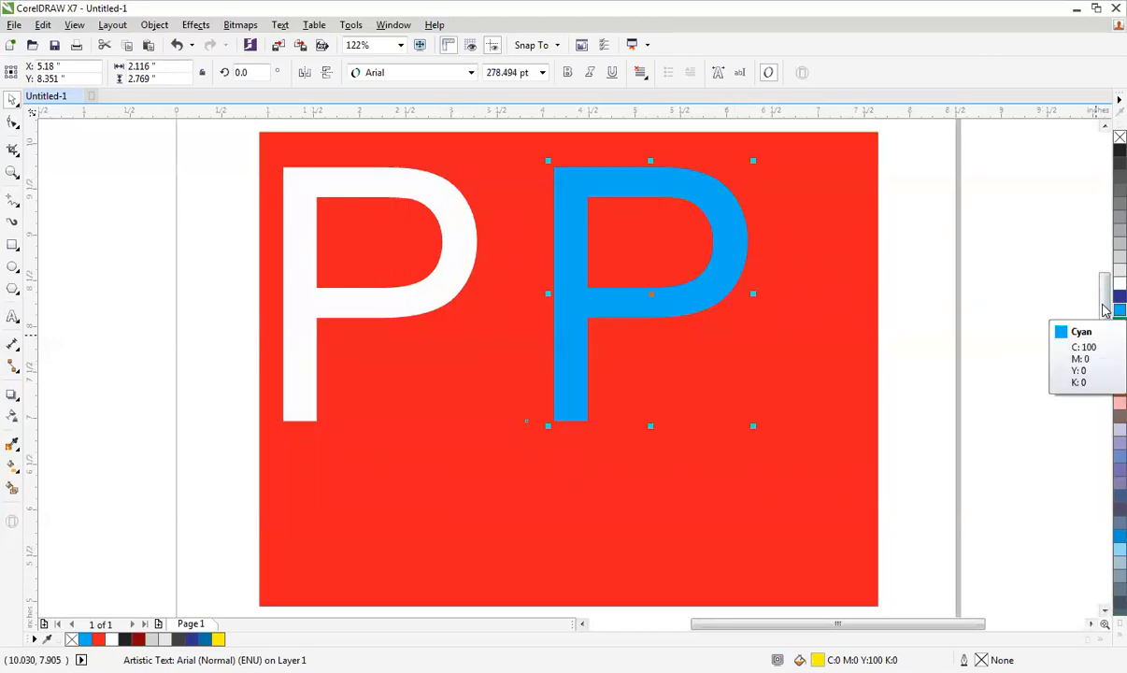
left_click(1118, 297)
left_click(1120, 150)
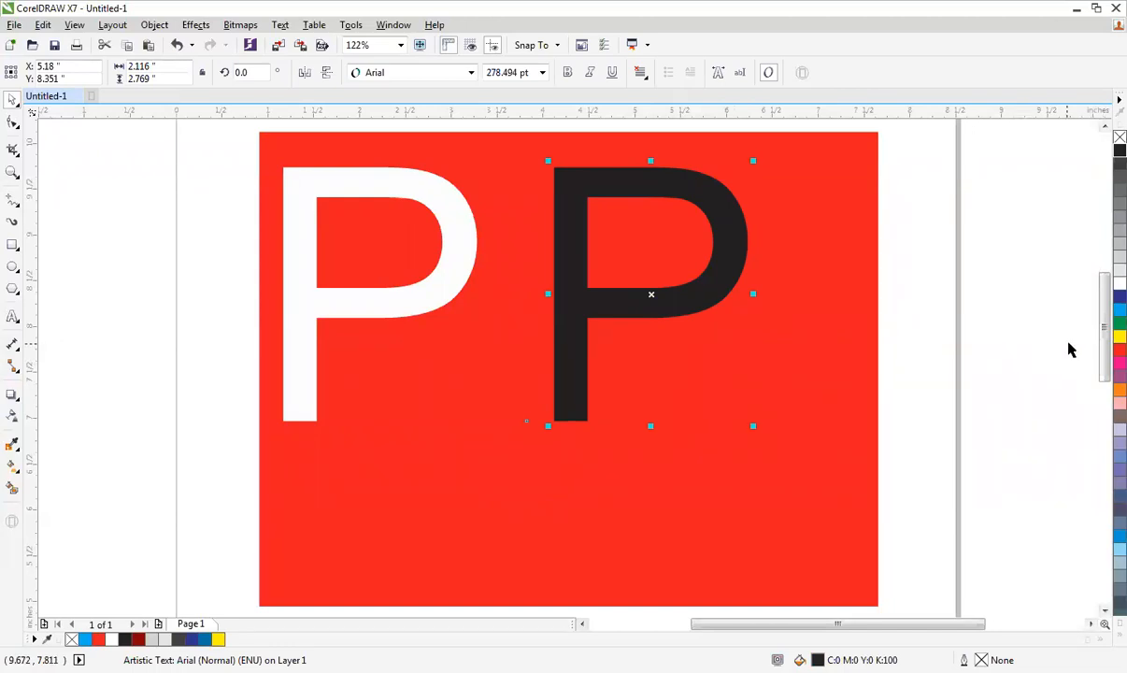
left_click(1120, 337)
left_click(1016, 373)
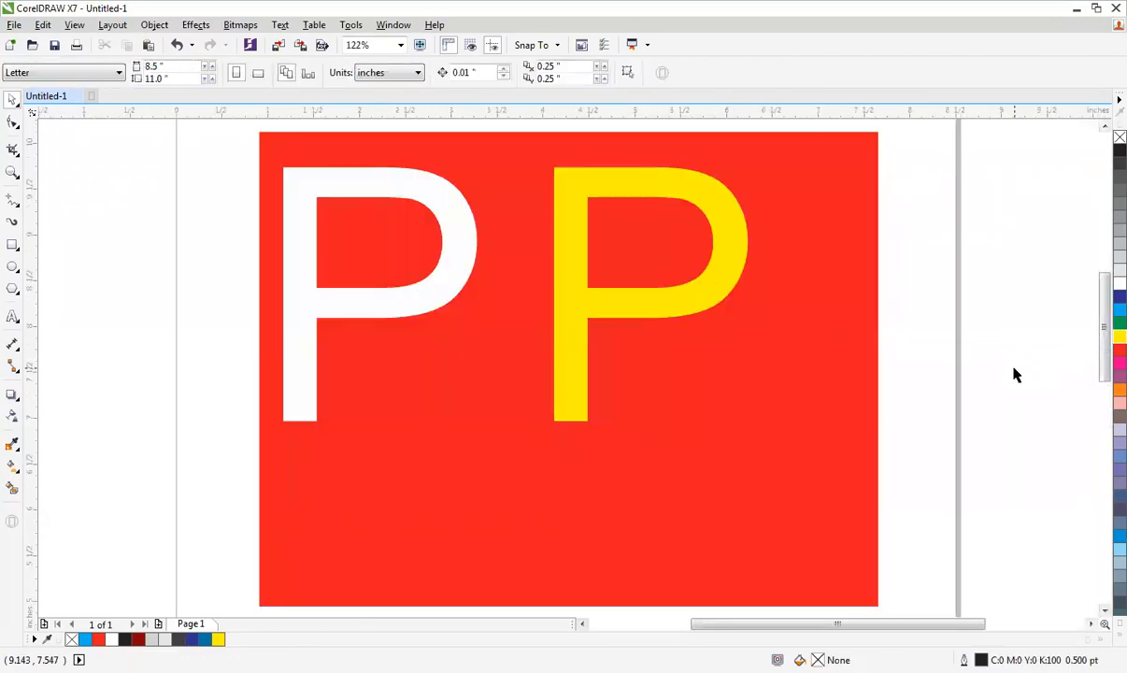
Delete both P letters and the red rectangle from the page
scroll(1015, 373, "down", 2)
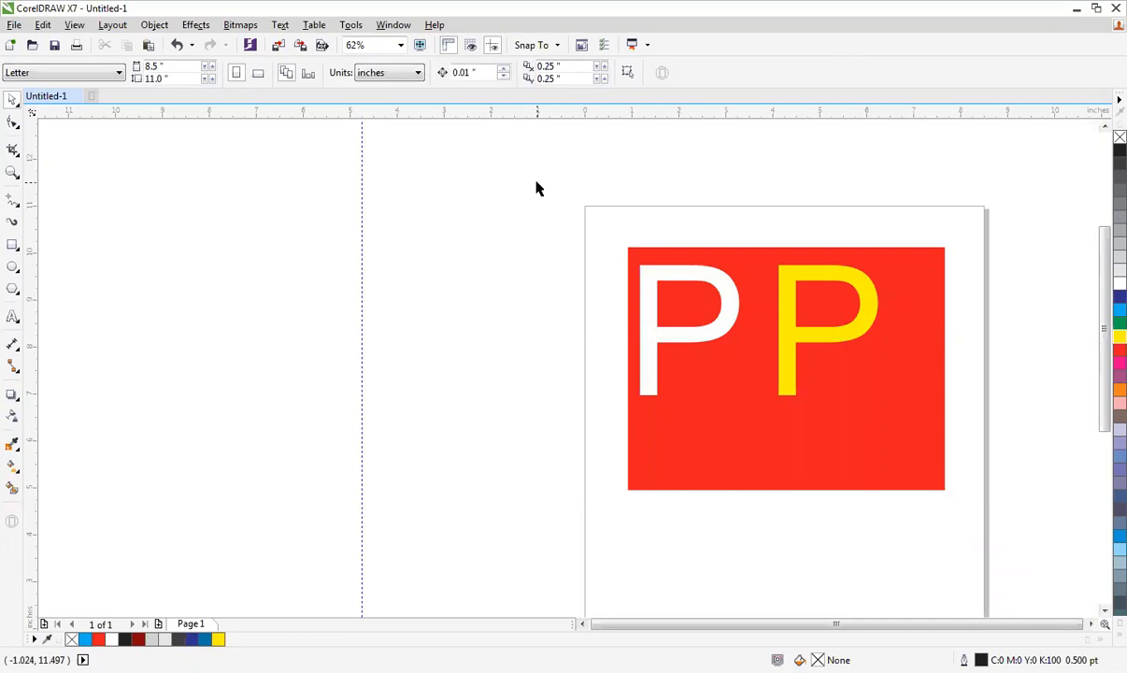
left_click(798, 268)
key("Delete")
left_click_drag(726, 297, 816, 358)
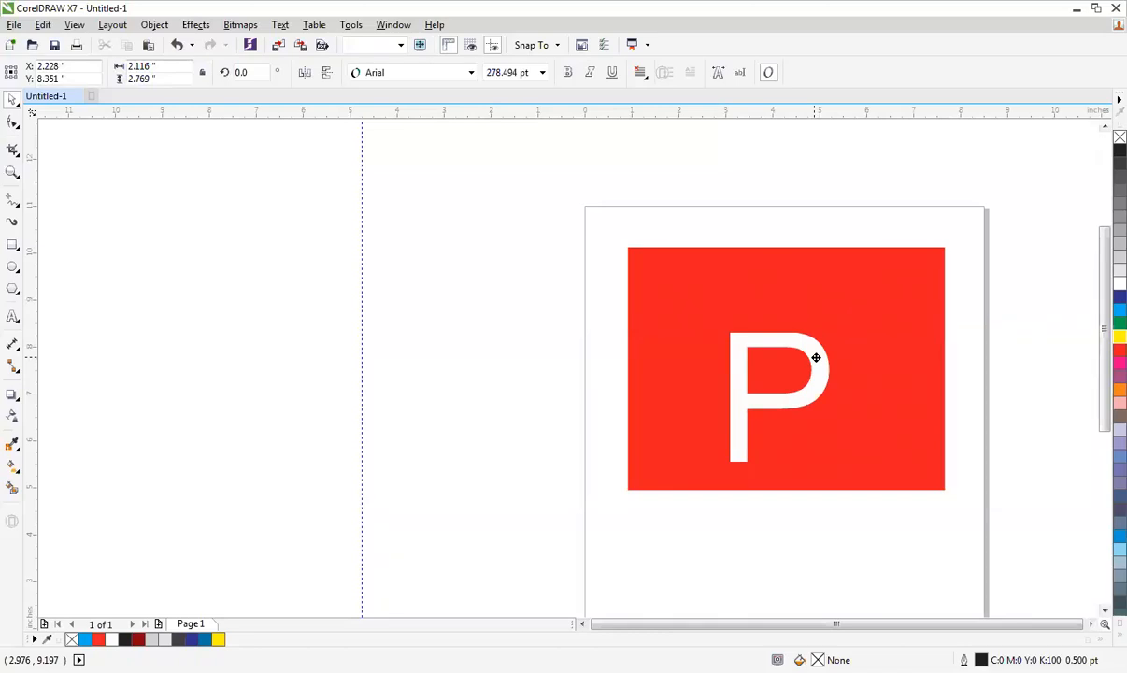
key("Delete")
left_click(838, 325)
key("Delete")
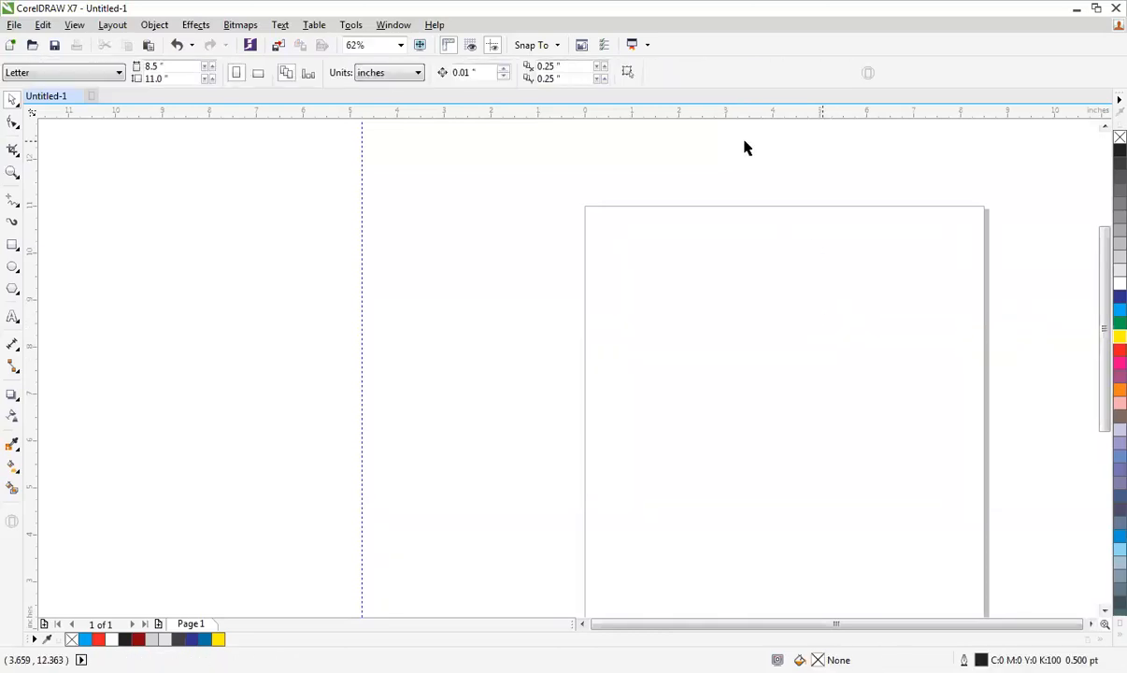
Close the document without saving the changes and create a new blank Letter-size document
scroll(627, 350, "down", 1)
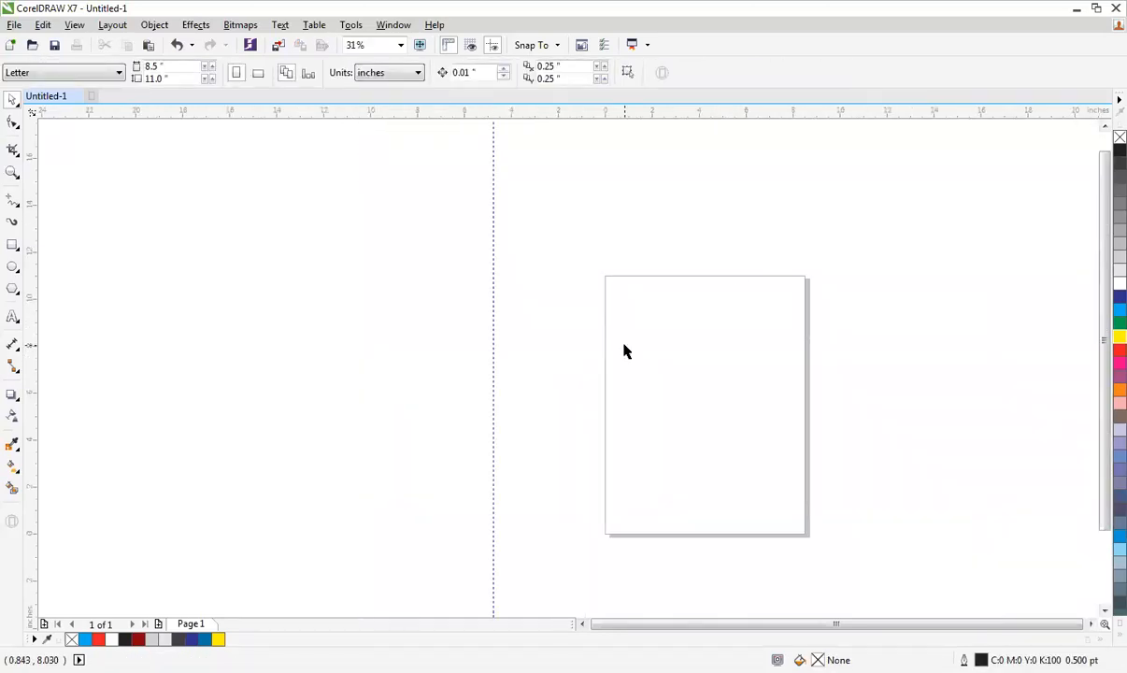
left_click(75, 95)
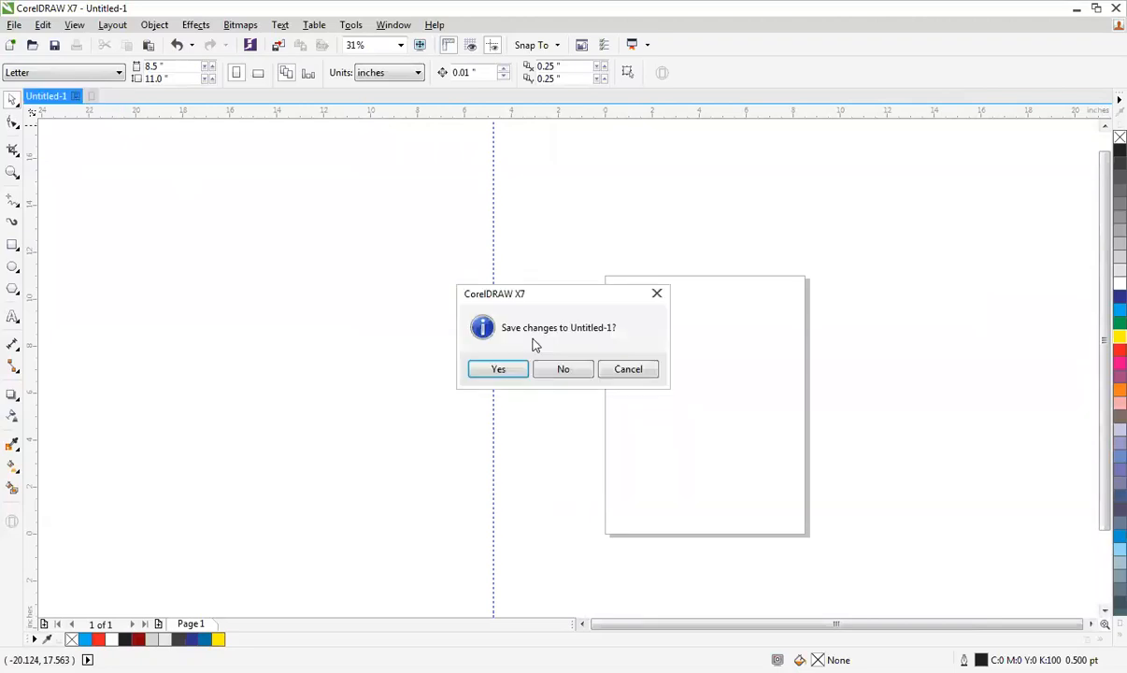
left_click(545, 370)
key("ctrl+n")
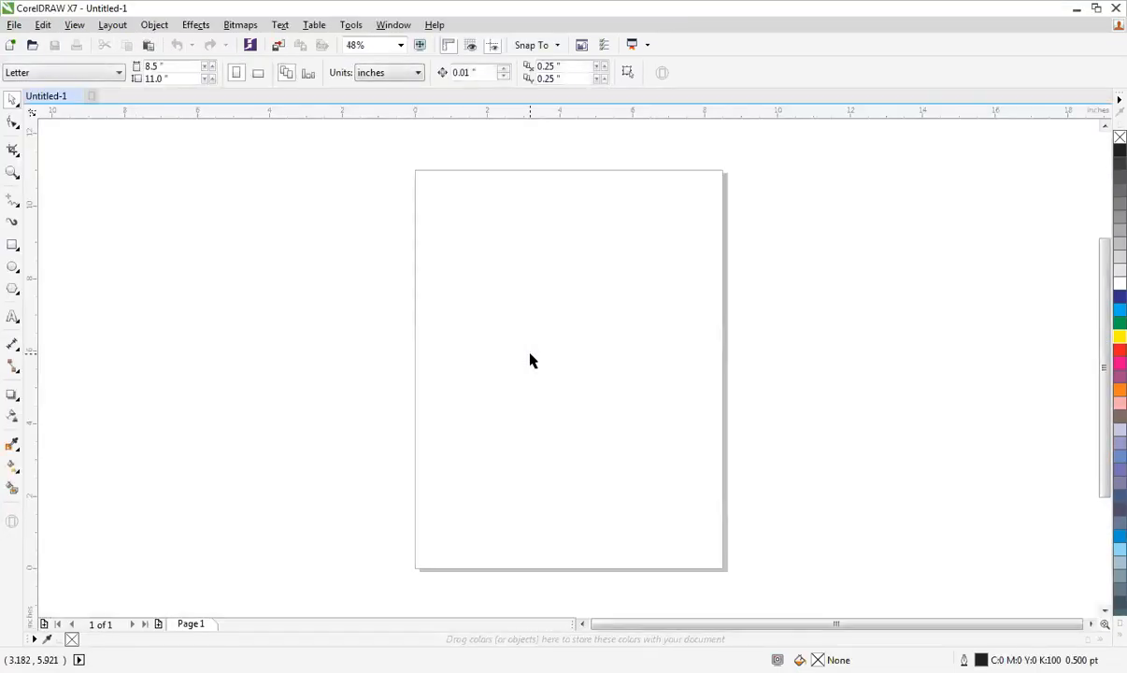
Create the artistic text "PRINT" in Arial near the upper-left area of the page
left_click(12, 318)
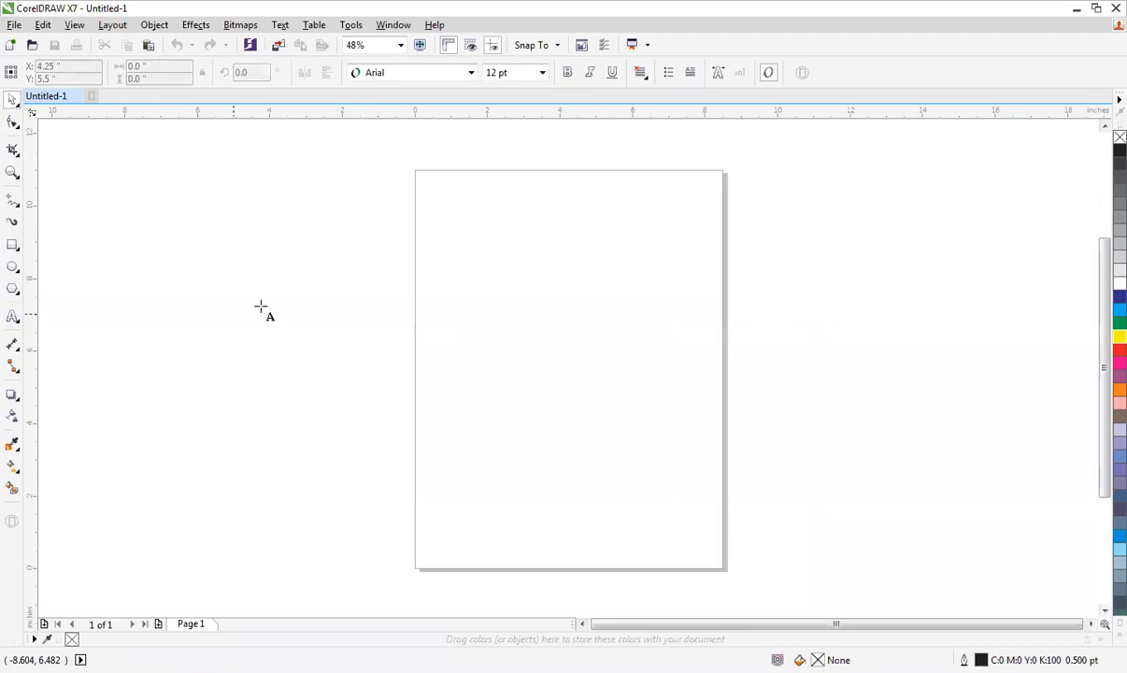
left_click(445, 230)
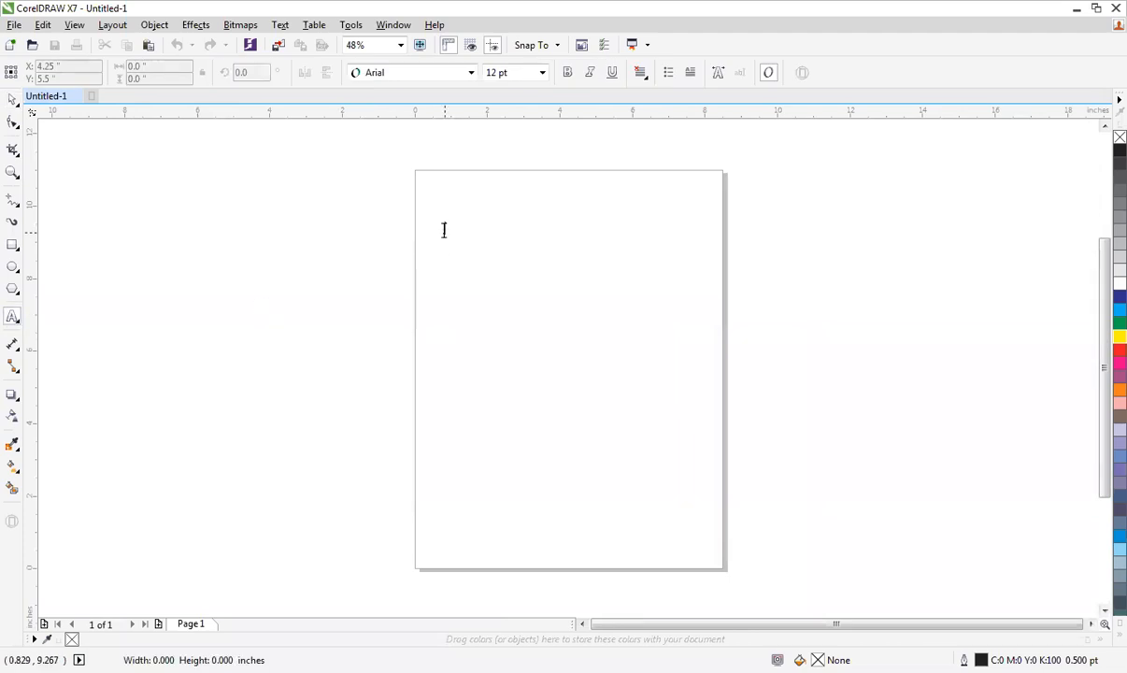
type("PRINT")
key("ctrl+space")
Scale the PRINT text up to about 177.7 pt across the middle of the page and make it bold
left_click_drag(486, 236, 711, 423)
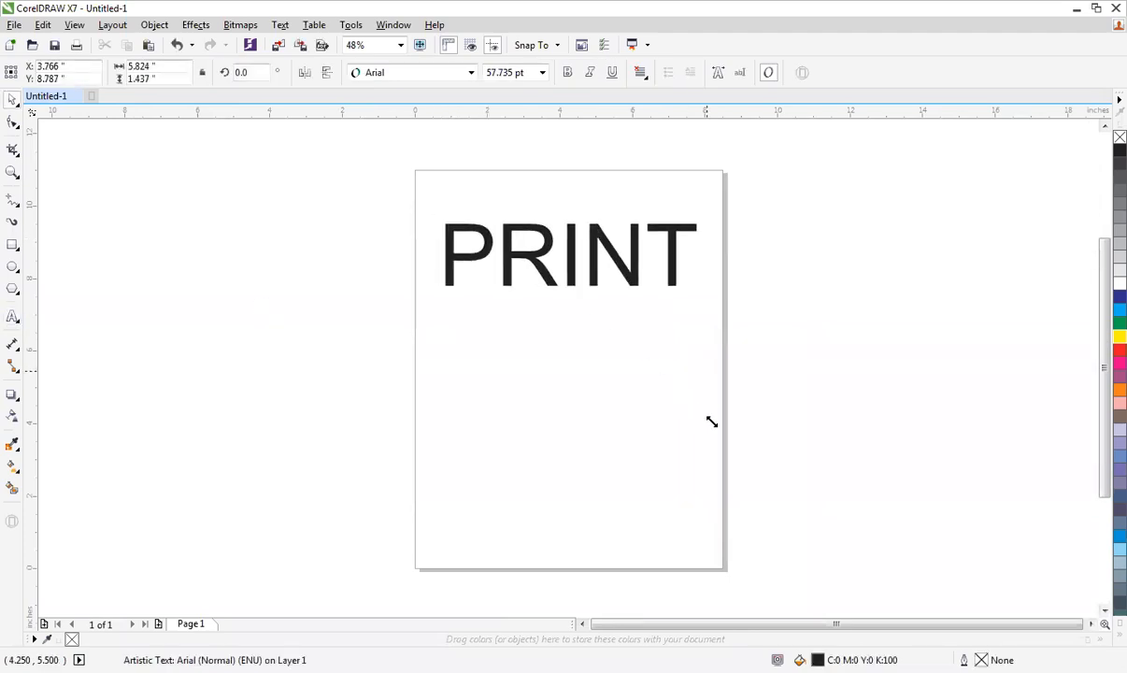
left_click_drag(565, 238, 552, 347)
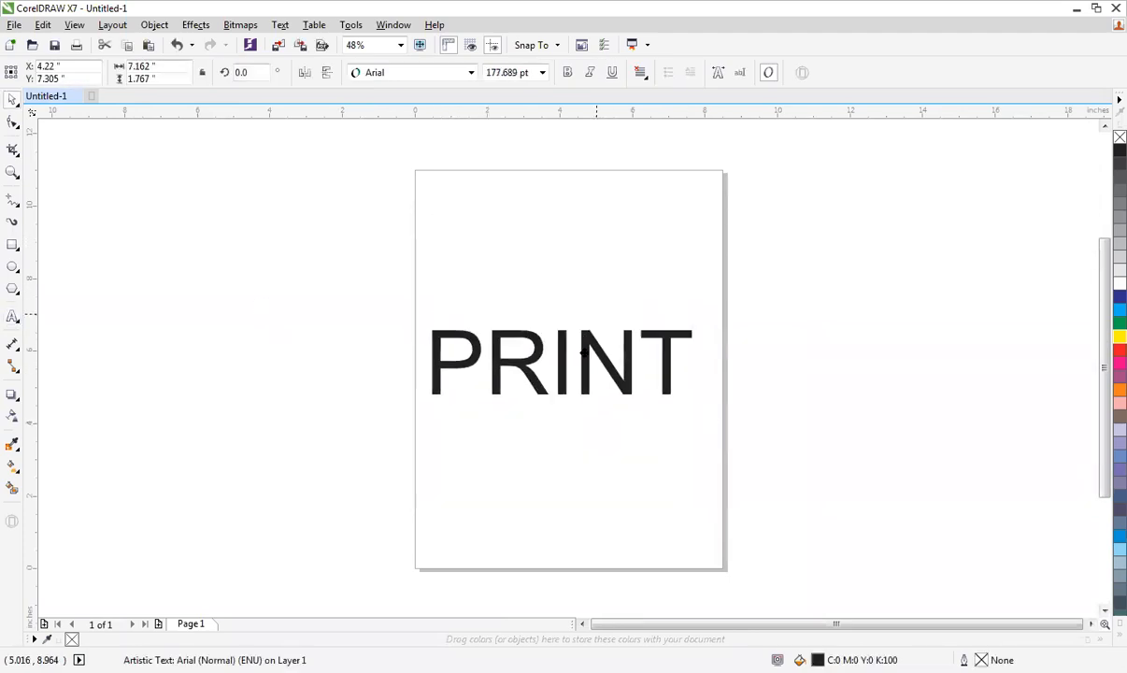
left_click(568, 73)
Convert the PRINT text to curves and replace its fill with a black hairline outline
key("z")
left_click_drag(342, 258, 808, 430)
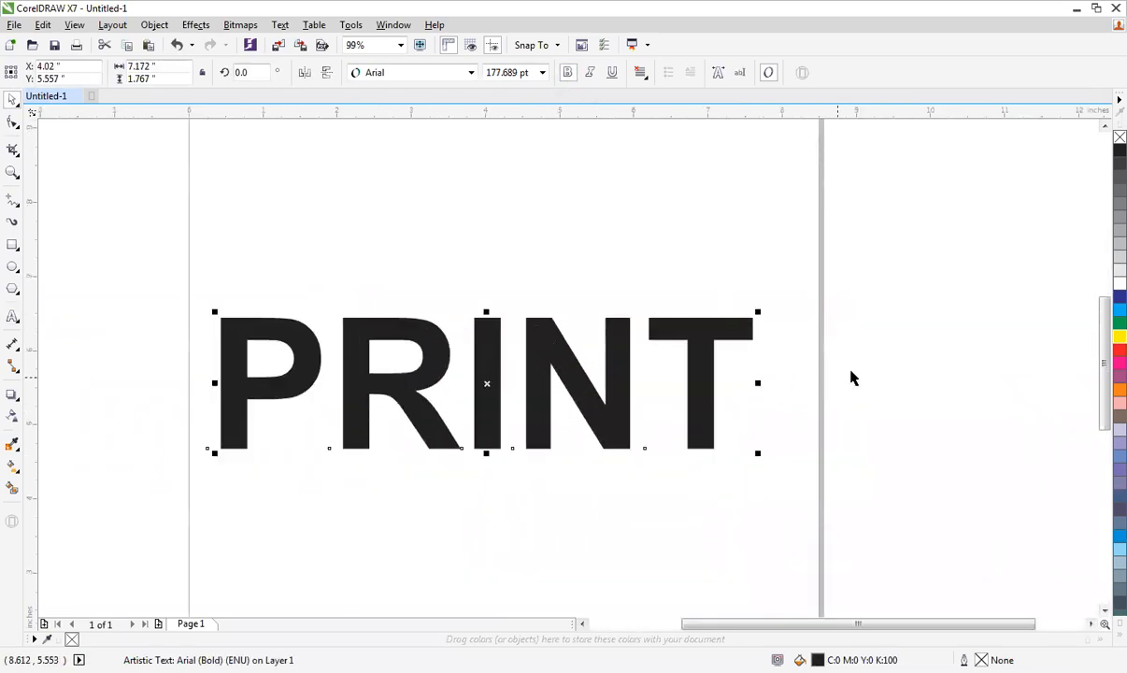
key("ctrl+q")
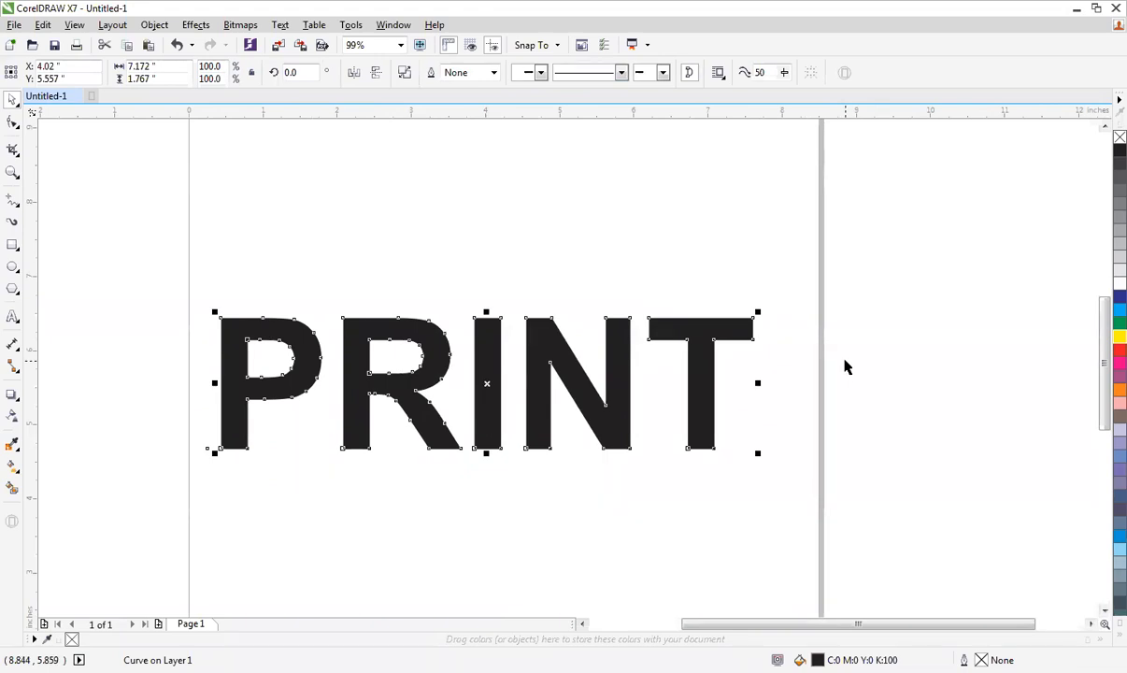
left_click(1120, 138)
right_click(1120, 150)
Break the PRINT curve apart, then combine the P with its inner shape and the R with its inner shape
scroll(876, 289, "down", 1)
scroll(876, 296, "up", 2)
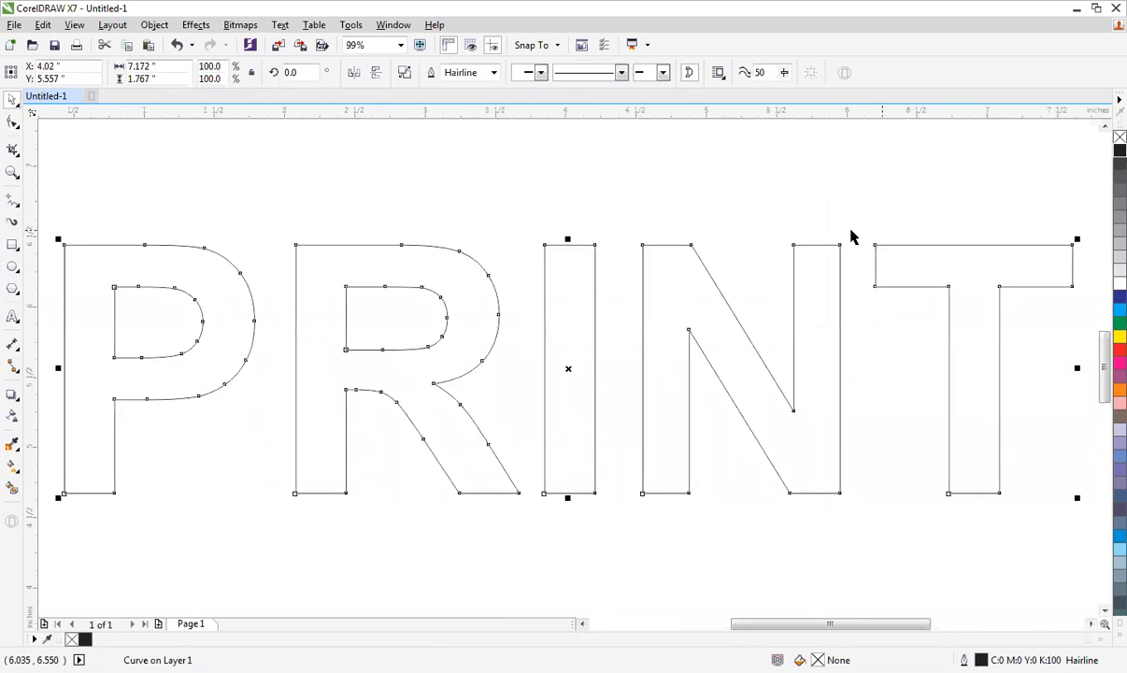
left_click(403, 73)
left_click(548, 219)
scroll(549, 218, "down", 1)
left_click_drag(198, 175, 543, 474)
left_click_drag(238, 190, 415, 433)
left_click(382, 72)
left_click_drag(402, 194, 530, 394)
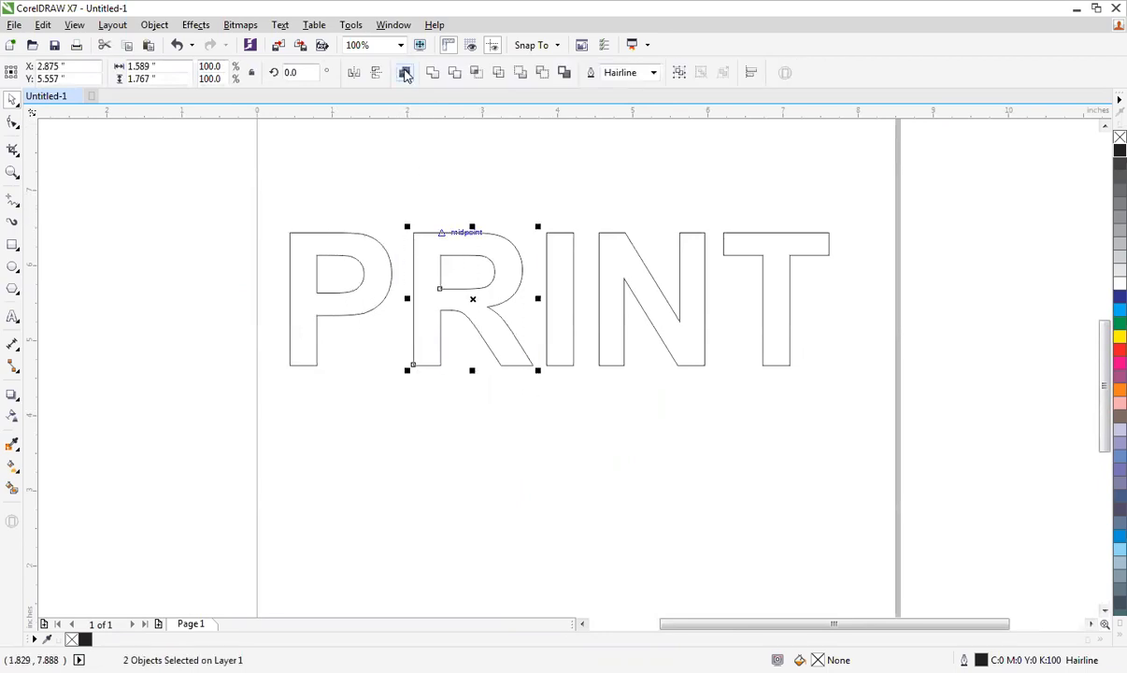
left_click(403, 73)
left_click_drag(717, 182, 866, 398)
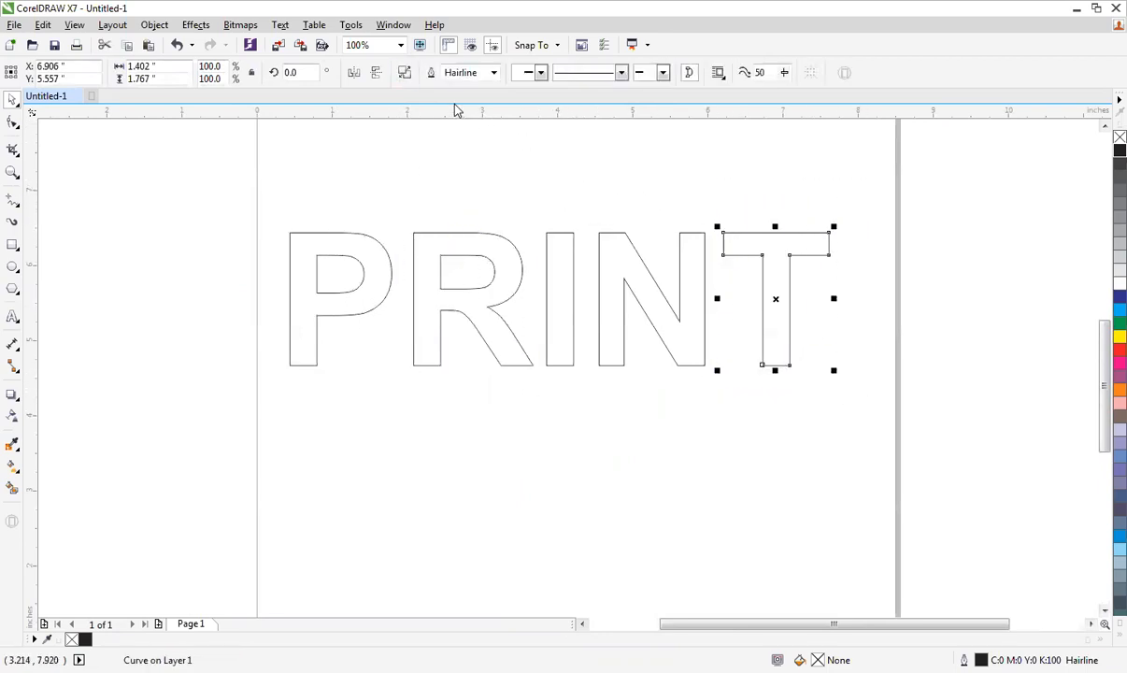
left_click(647, 211)
Group the five outlined letters of PRINT
scroll(644, 209, "up", 2)
scroll(639, 303, "down", 3)
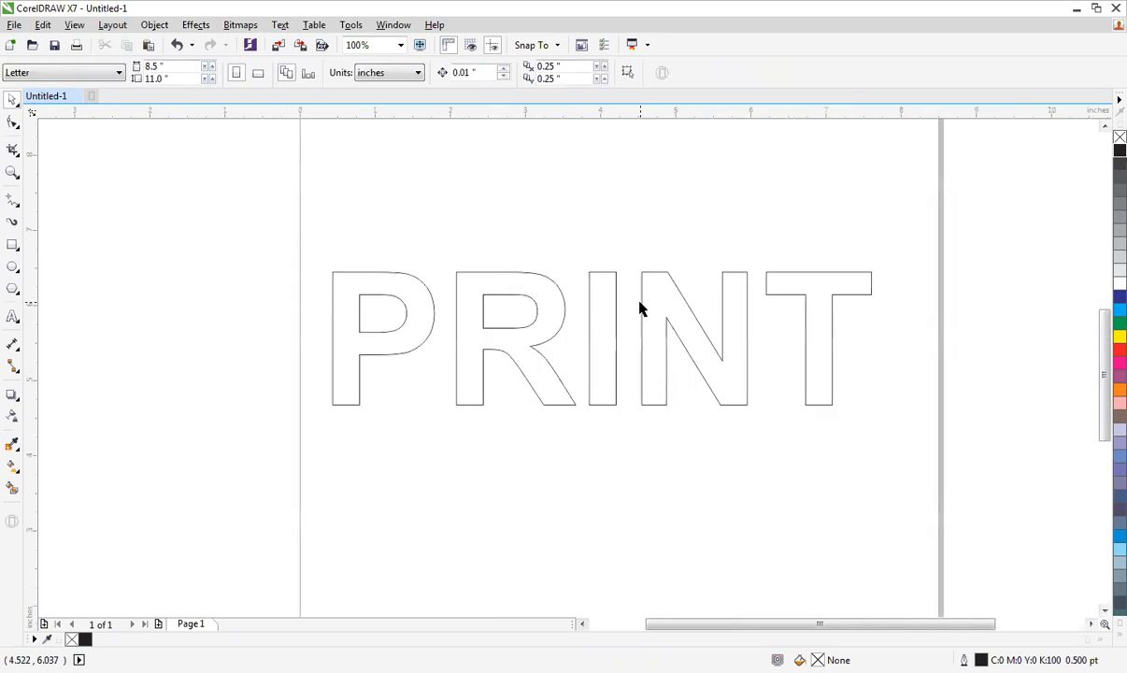
left_click_drag(928, 209, 278, 470)
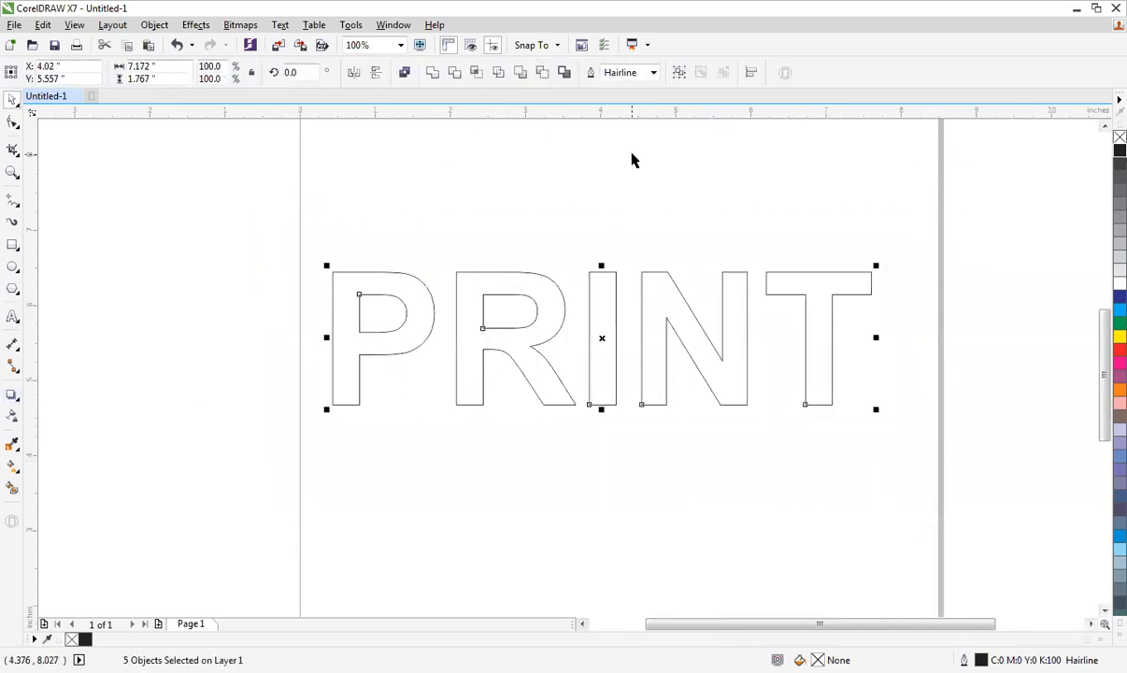
key("ctrl+g")
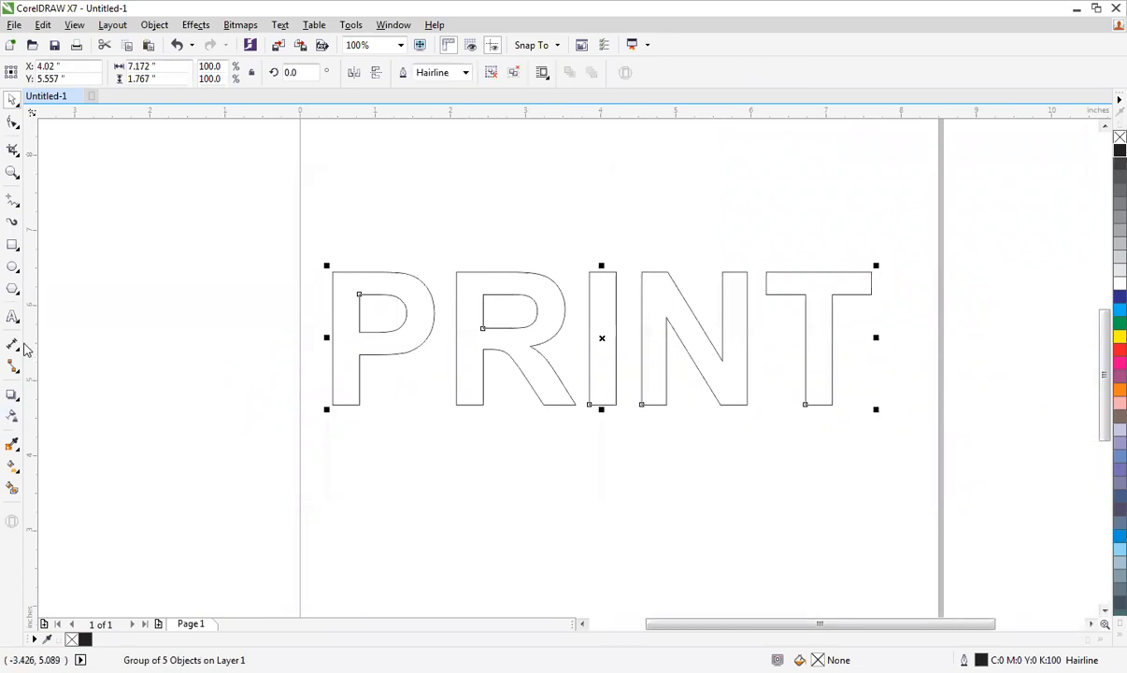
Apply a drop shadow running from the P's left edge to the T's right edge, with its feathering direction set to Outside
left_click(18, 404)
left_click(101, 395)
left_click_drag(334, 327, 872, 340)
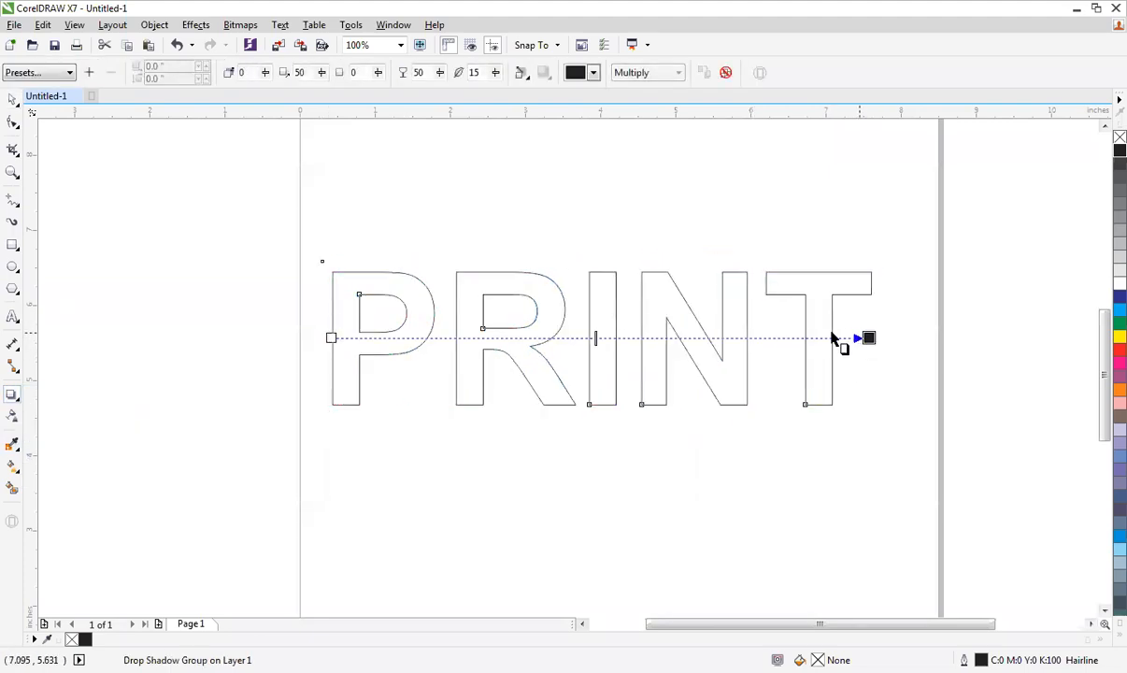
left_click_drag(261, 217, 933, 426)
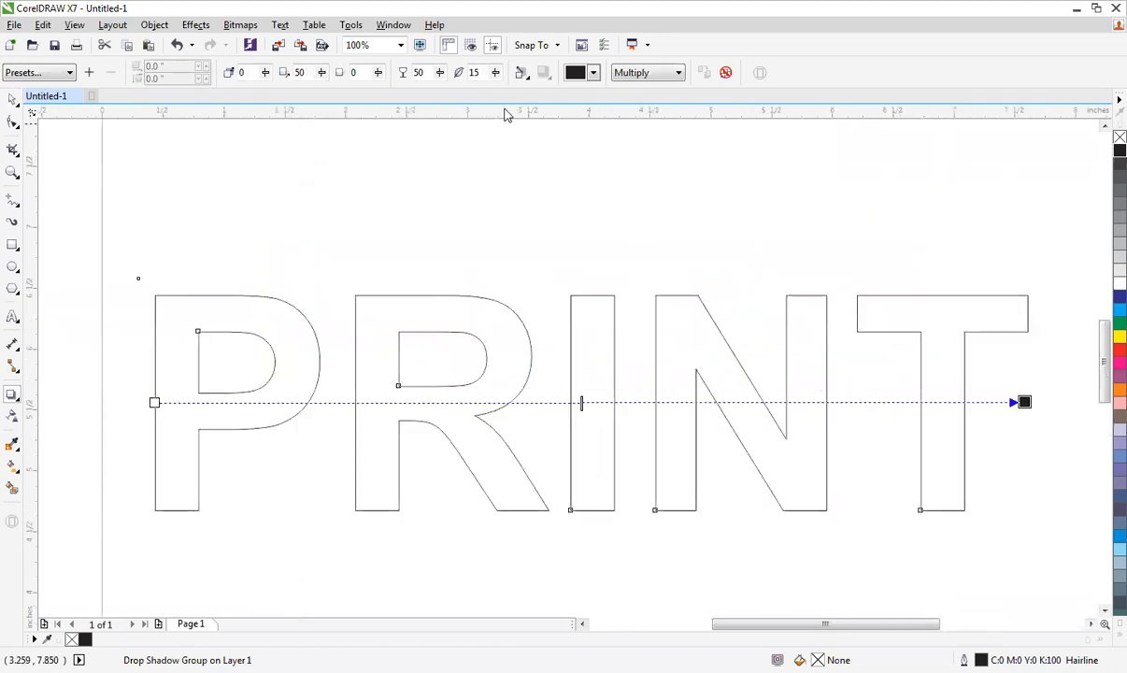
left_click(526, 80)
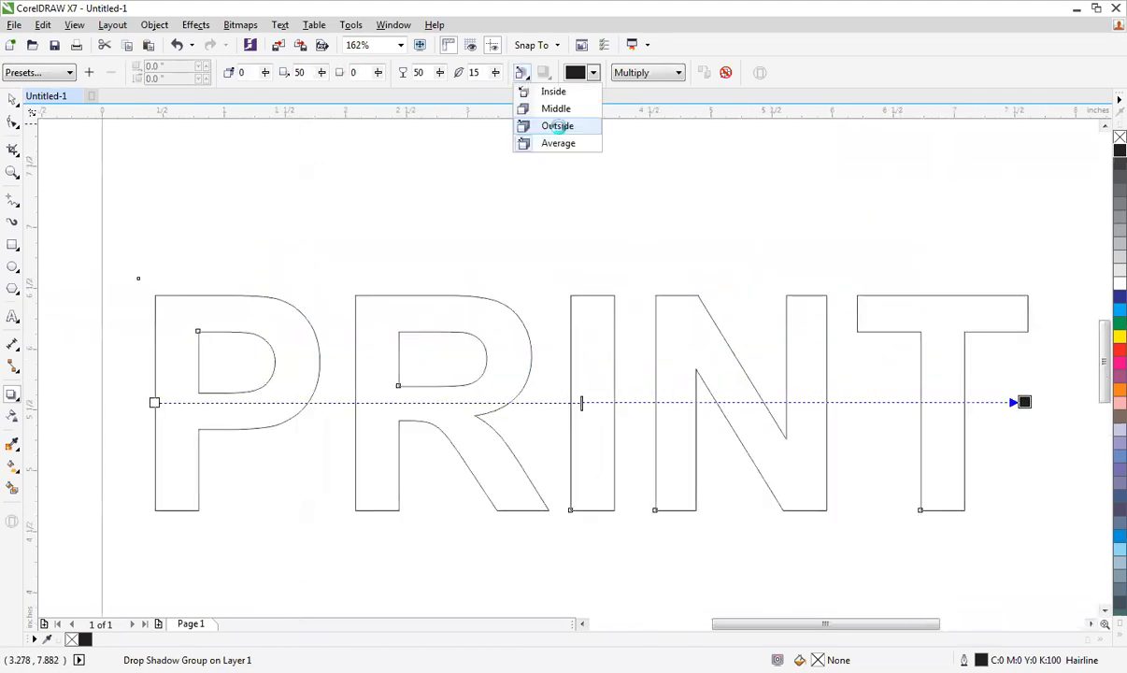
left_click(557, 125)
Set the drop shadow's feathering to 10 and its opacity to 40
scroll(358, 186, "down", 3)
left_click_drag(316, 151, 760, 324)
left_click_drag(487, 78, 455, 75)
type("10")
key("Return")
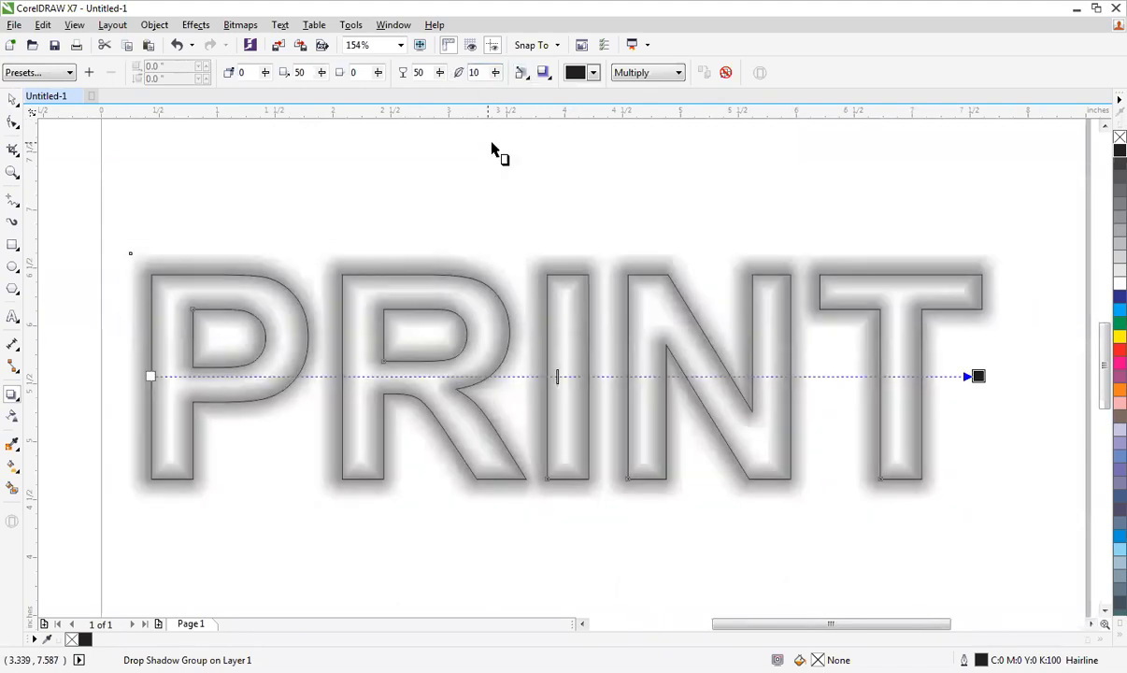
double_click(416, 72)
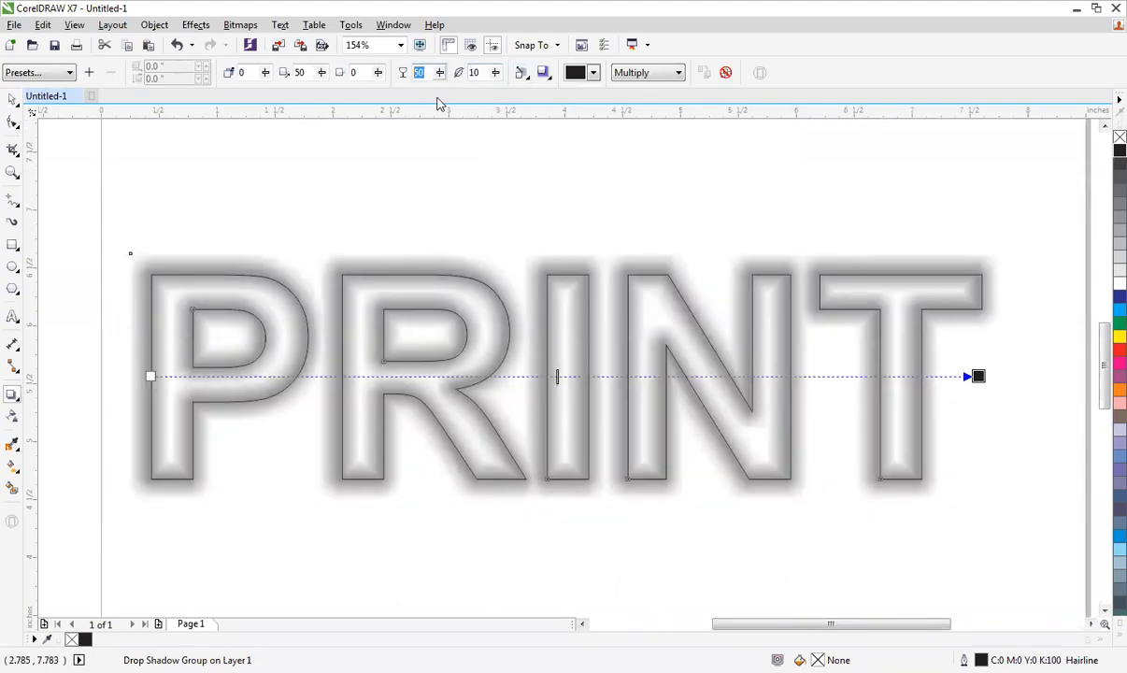
type("40")
key("Return")
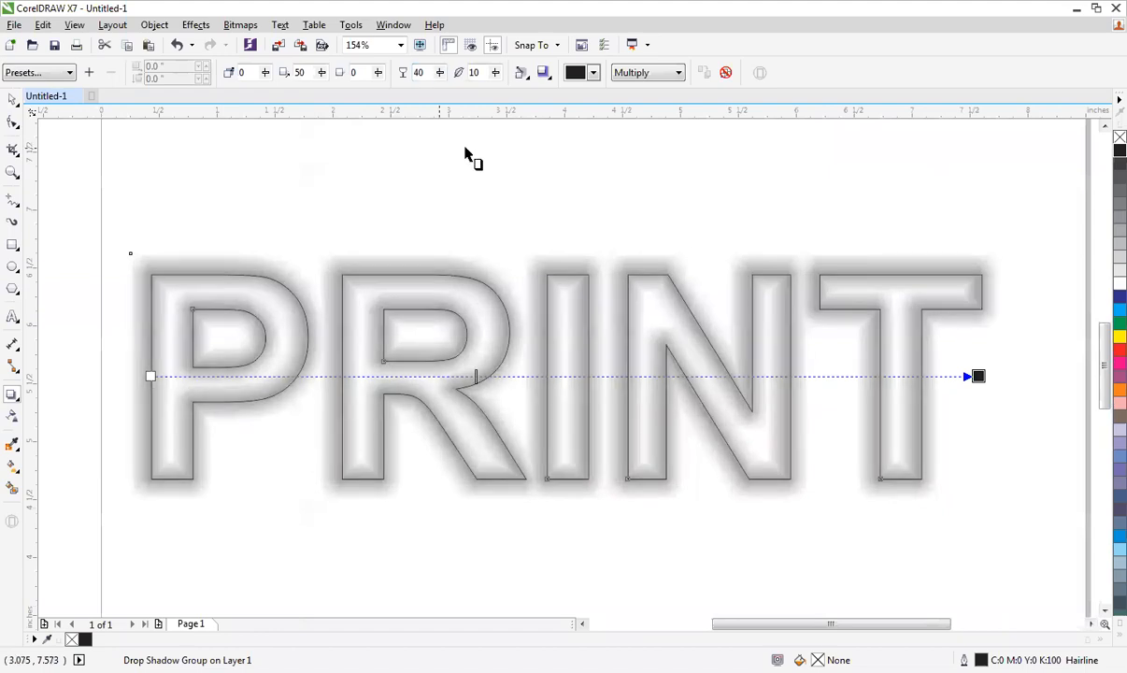
Break the drop shadow group apart and move the shadow below the outlined letters
scroll(566, 219, "down", 3)
scroll(669, 222, "up", 2)
scroll(778, 224, "down", 1)
left_click_drag(911, 194, 40, 470)
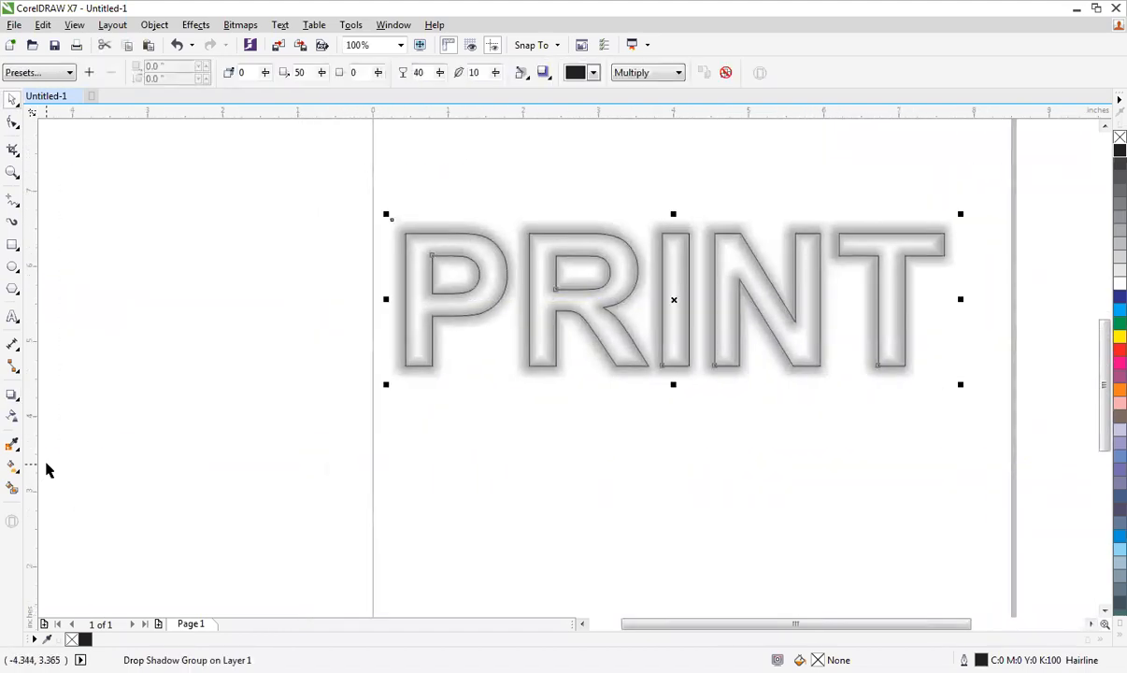
key("ctrl+k")
left_click(454, 385)
left_click_drag(547, 250, 420, 481)
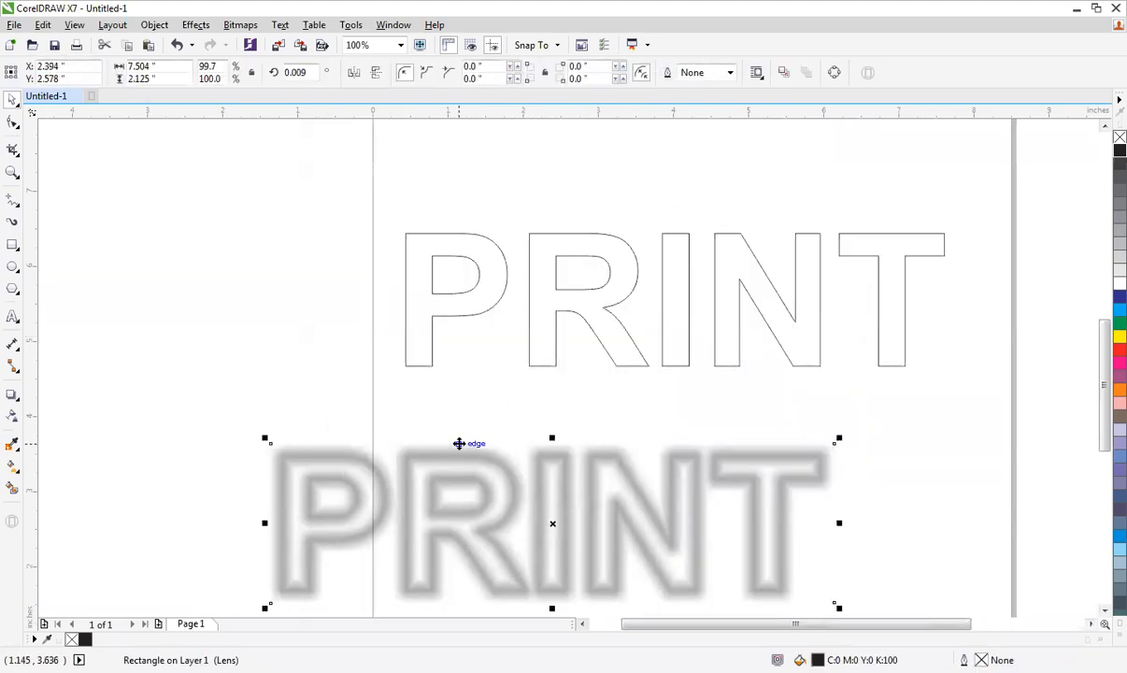
Ungroup the outlined PRINT letters into five separate objects
left_click(466, 316)
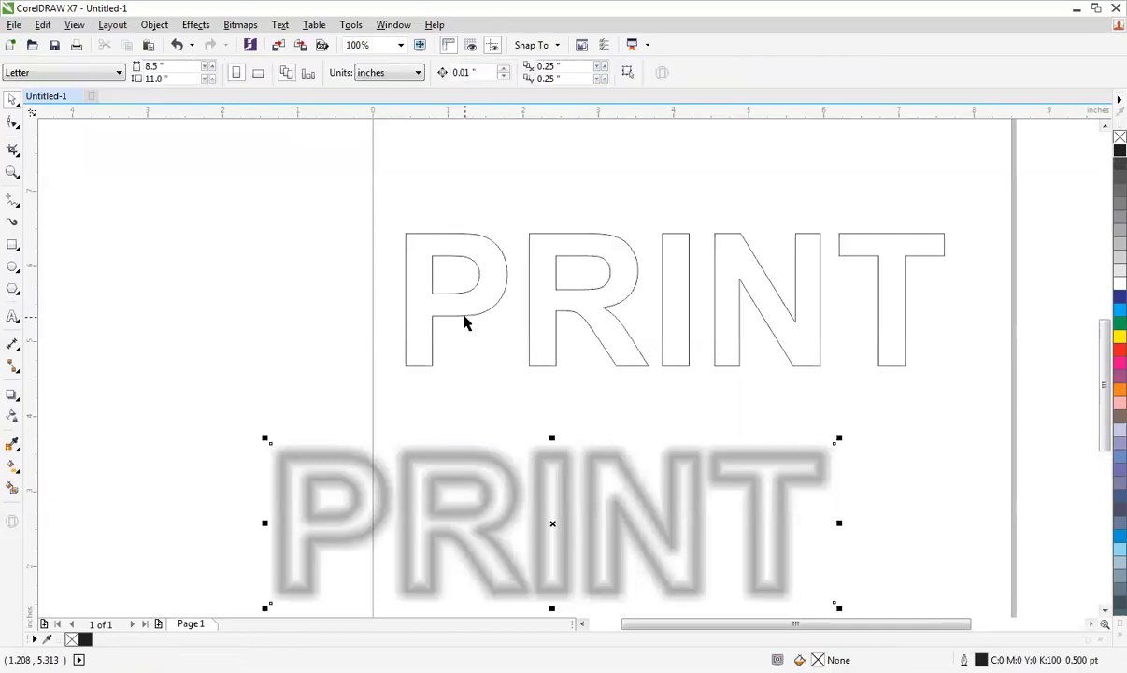
left_click(487, 287)
key("ctrl+u")
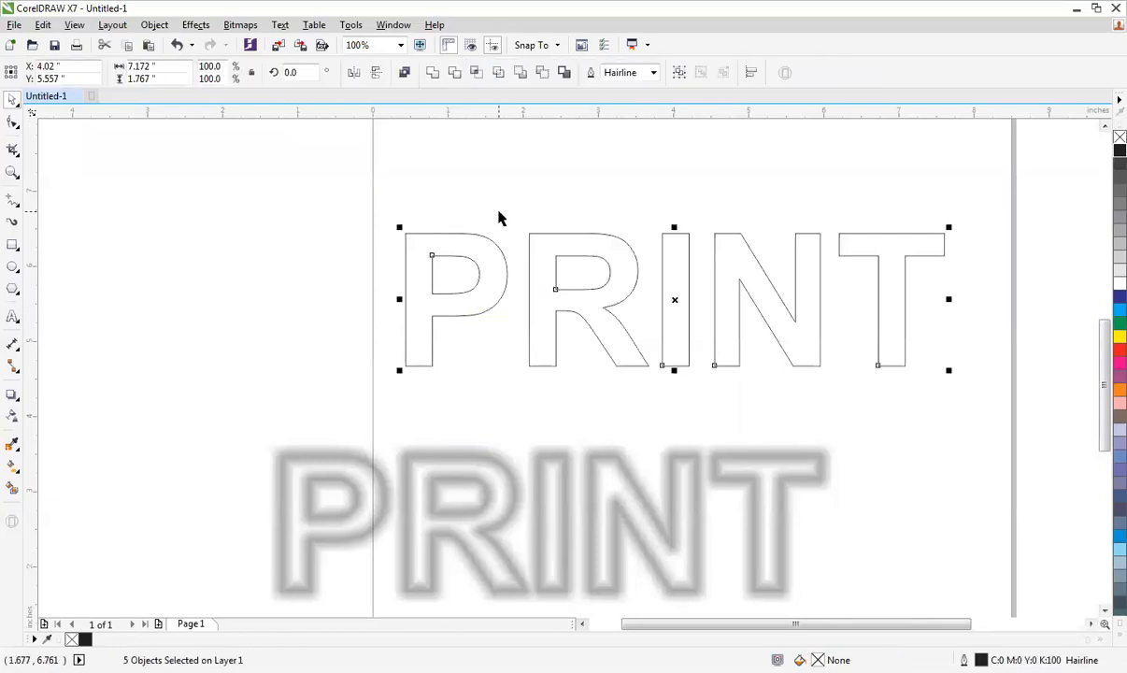
Place the teal floral bitmap over the outlined letter P and PowerClip it inside that letter
left_click(498, 217)
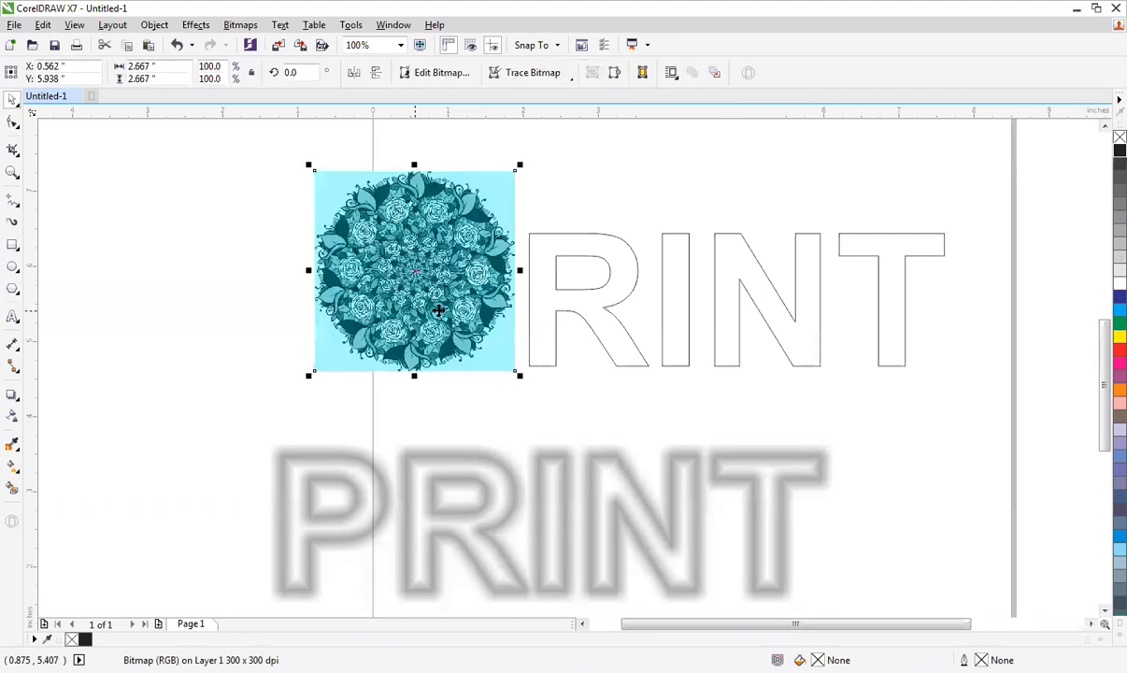
left_click_drag(440, 310, 460, 326)
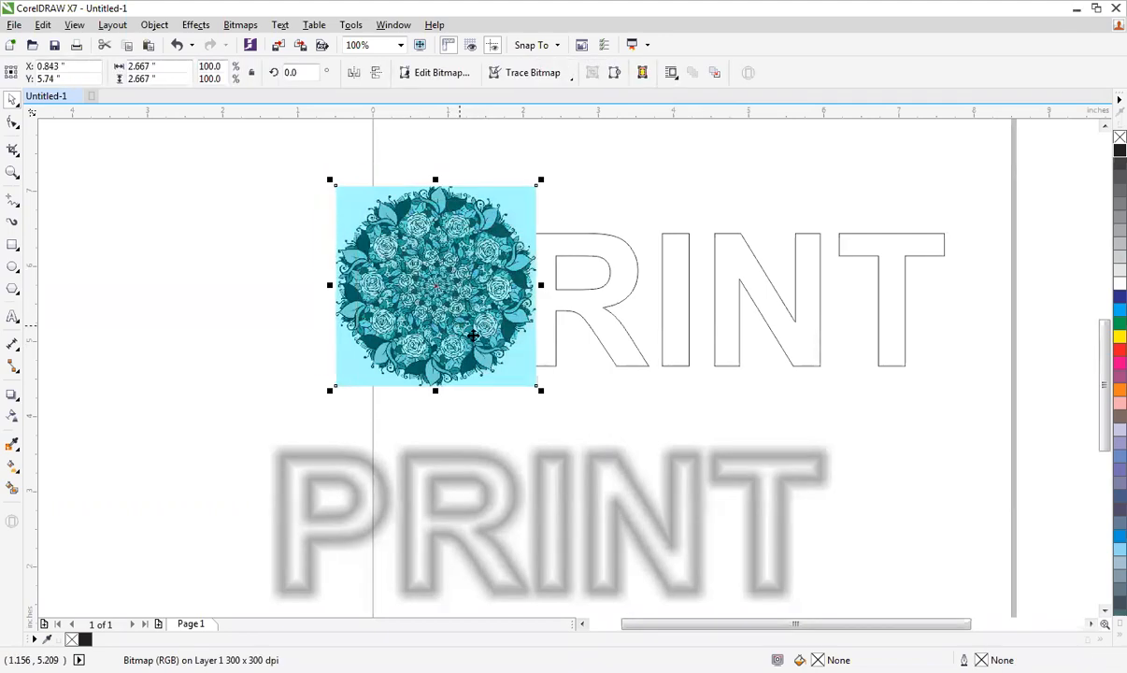
key("Escape")
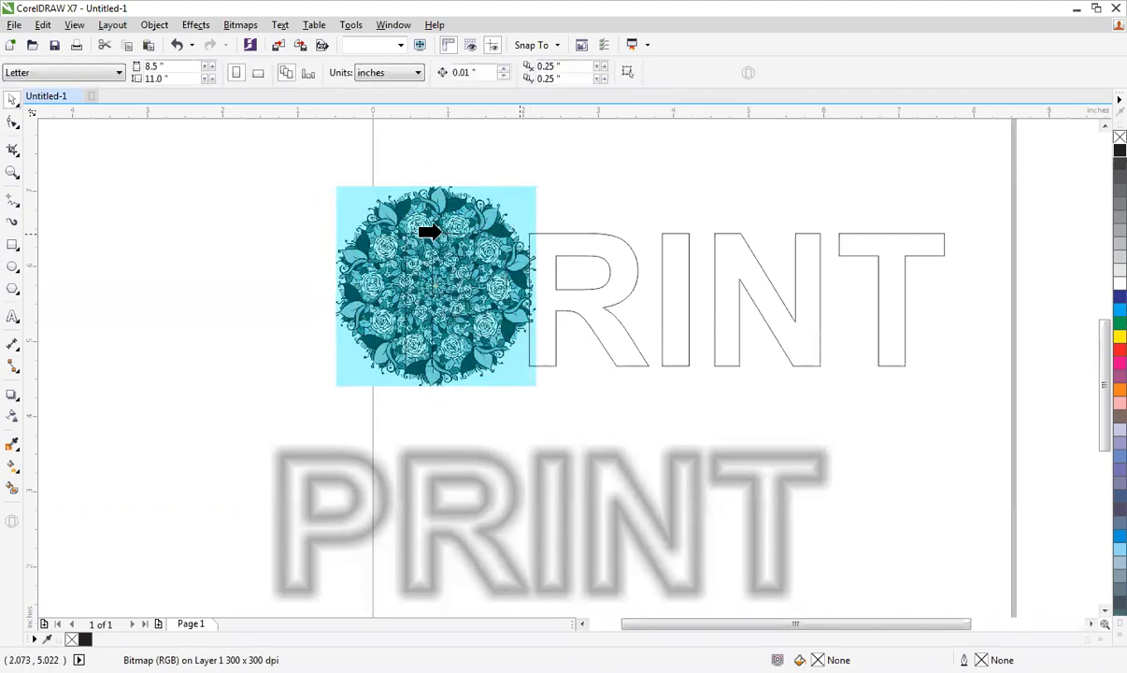
left_click(419, 235)
key("Escape")
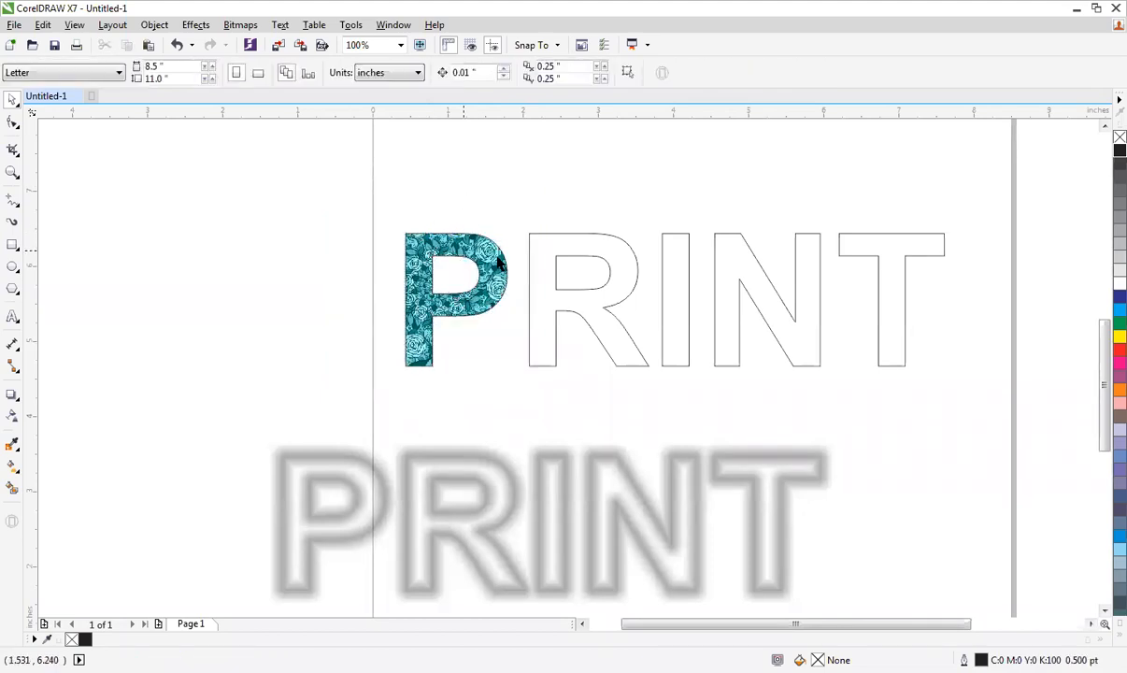
Bring in the orange ball-chair photo and scale it down to 10.6%, about 3.764 by 2.352 inches, over the lettering
scroll(502, 279, "down", 3)
scroll(478, 339, "up", 4)
scroll(478, 339, "down", 4)
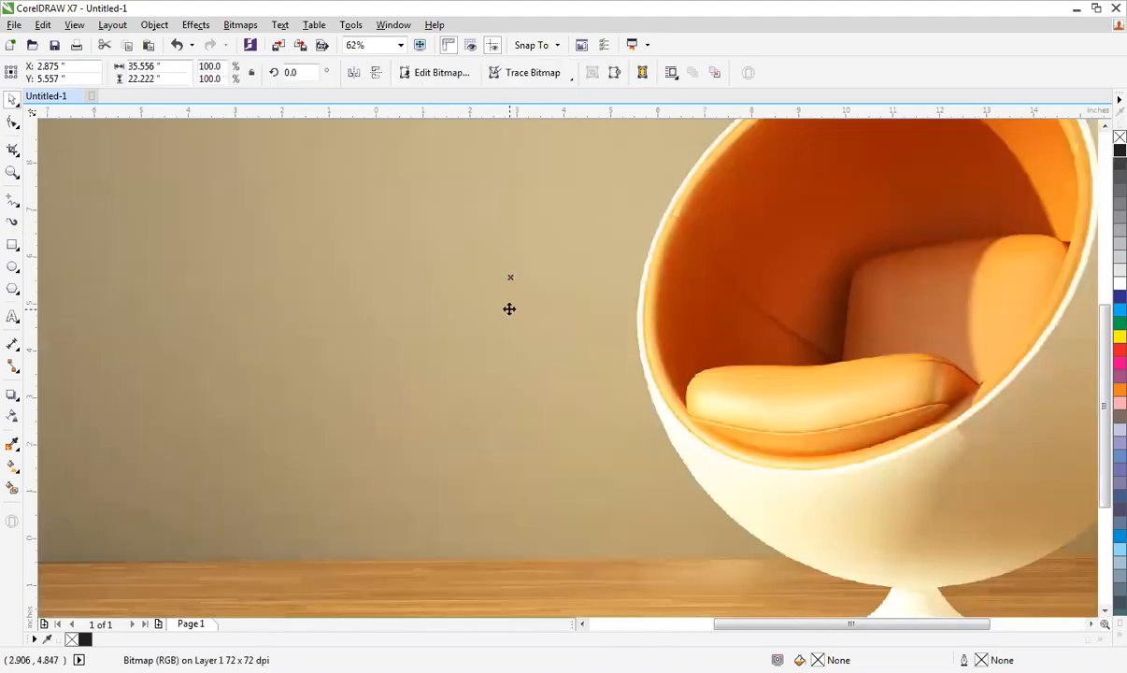
scroll(509, 308, "down", 2)
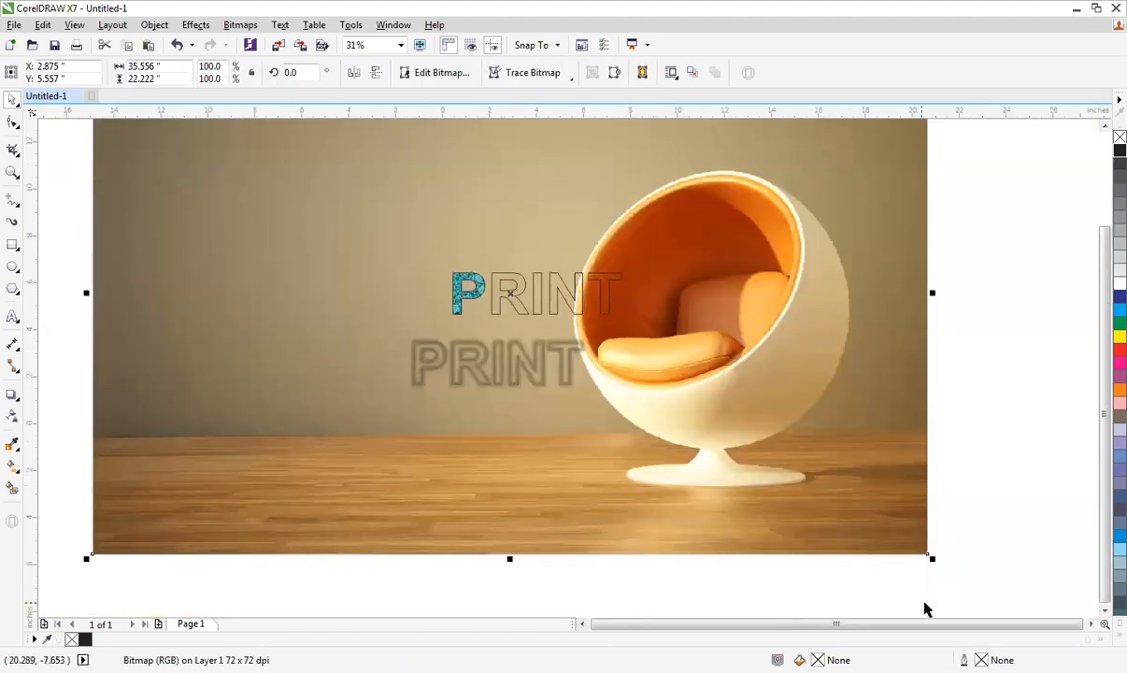
left_click_drag(932, 558, 678, 329)
scroll(558, 285, "up", 3)
mouse_move(494, 259)
left_mouse_down()
mouse_move(498, 235)
mouse_move(498, 247)
left_mouse_up()
left_click_drag(285, 176, 680, 447)
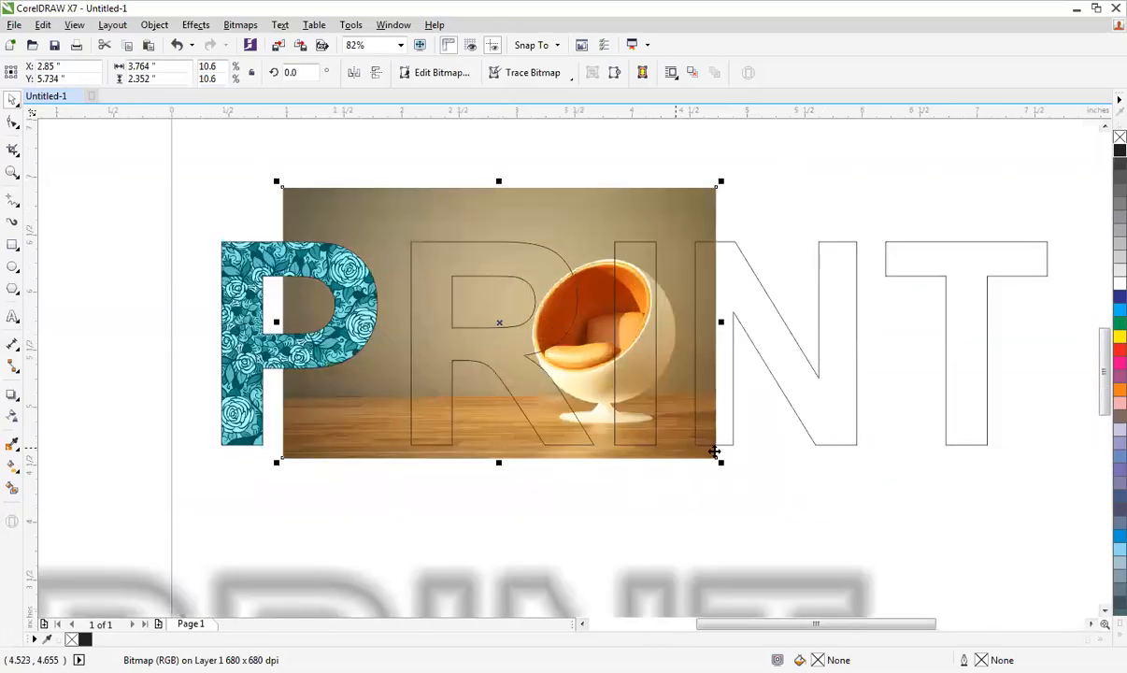
Position the ball-chair photo across the letter R and PowerClip it inside that letter
left_click_drag(621, 383, 602, 382)
left_click(715, 432)
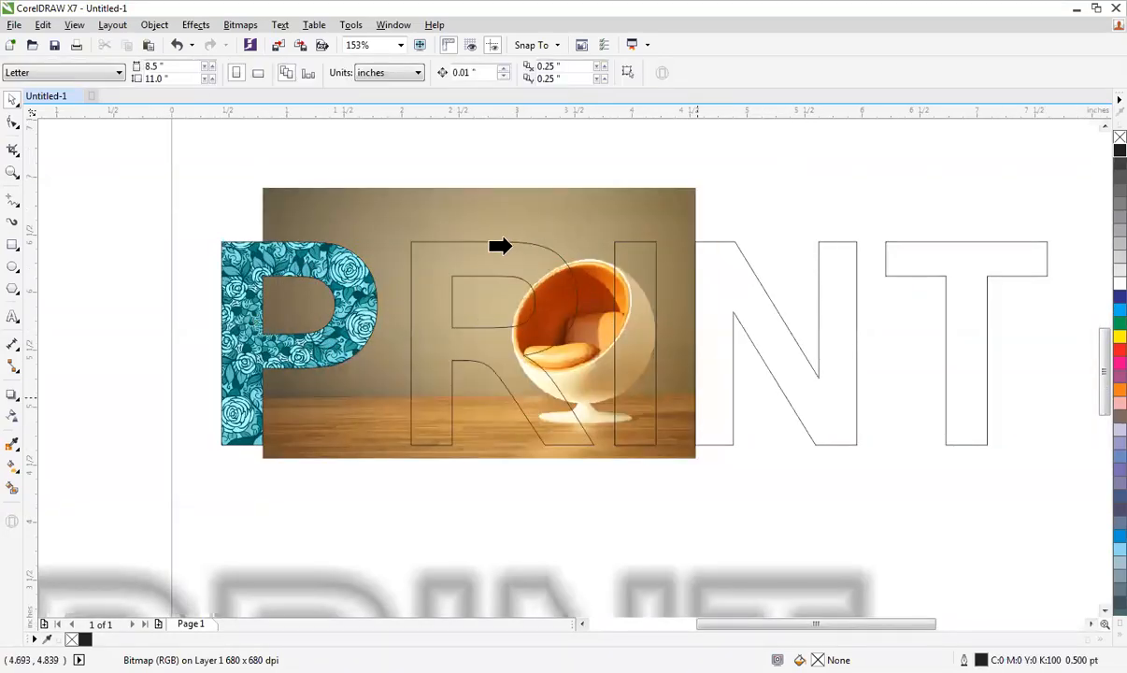
left_click(510, 245)
left_click(571, 186)
Paste the coral armchair photo and scale it down about its centre to 31%, about 4.412 by 2.481 inches
scroll(626, 305, "down", 3)
scroll(627, 305, "up", 2)
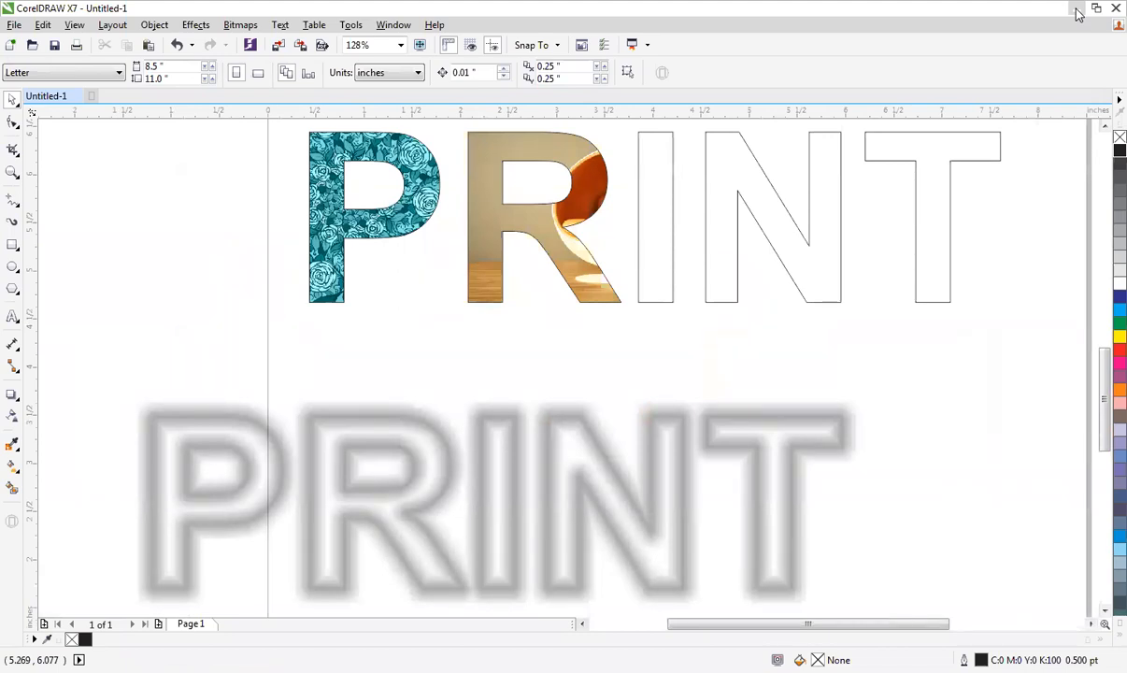
key("ctrl+v")
scroll(678, 278, "down", 4)
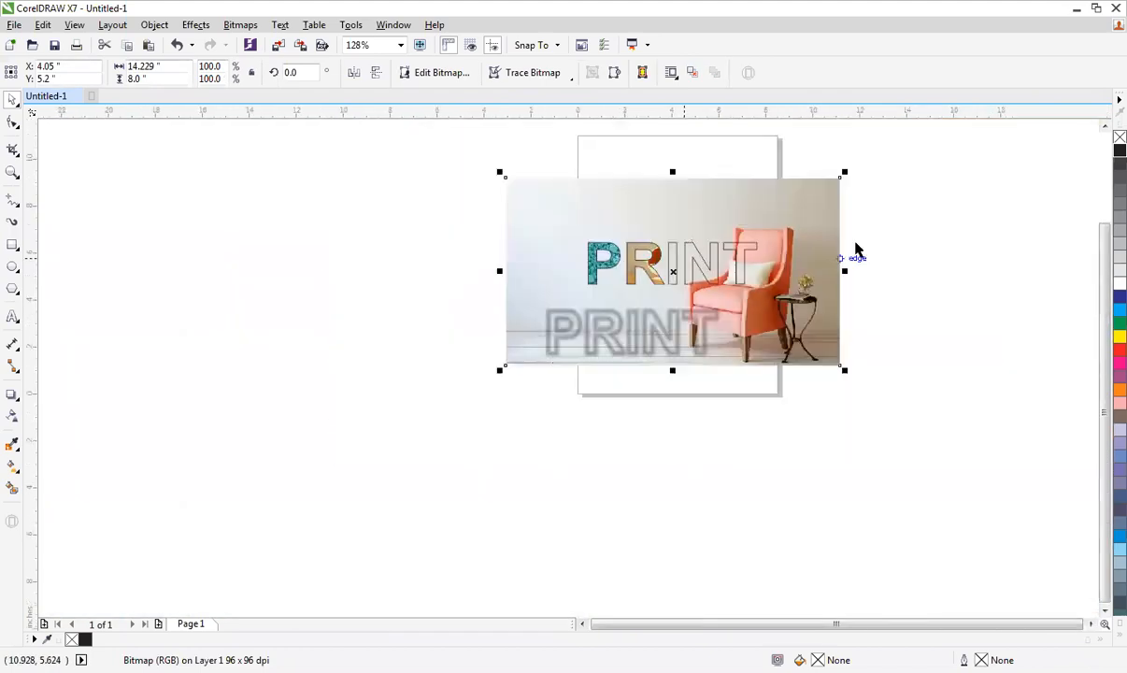
left_click_drag(841, 174, 758, 234)
Duplicate the scaled armchair photo beside the lettering, near the page's right edge
key("F2")
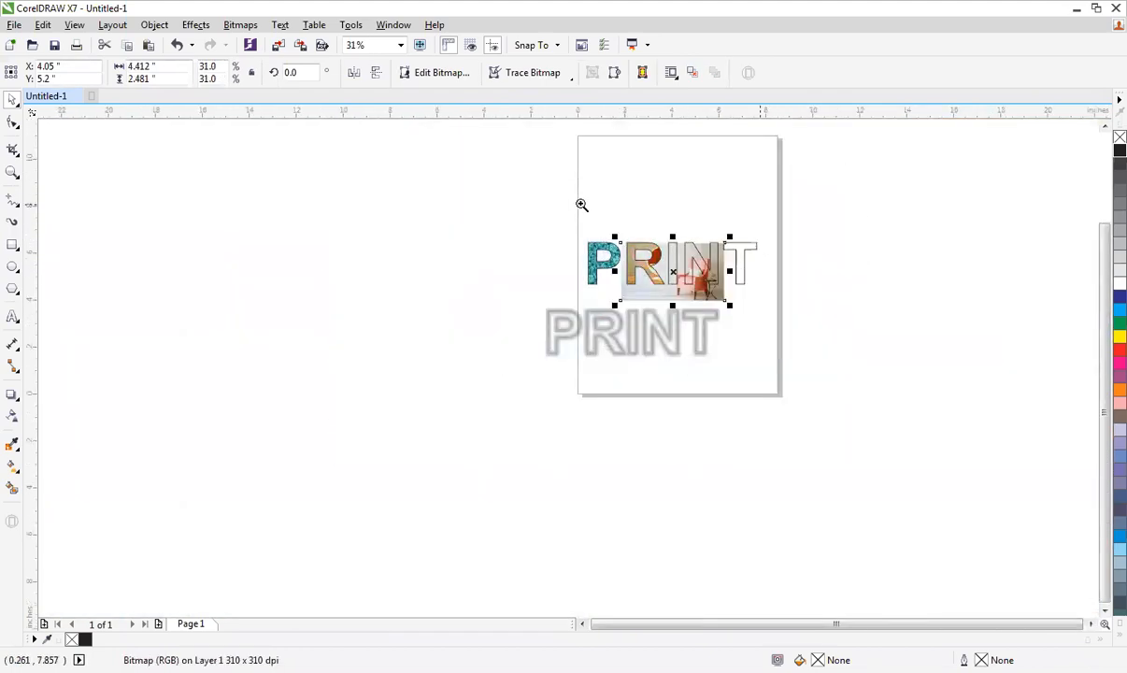
left_click_drag(579, 203, 855, 385)
left_click_drag(533, 370, 865, 377)
right_click(866, 377)
Move the original armchair photo so the chair covers the letter I and PowerClip it inside that letter
left_click_drag(494, 366, 404, 341)
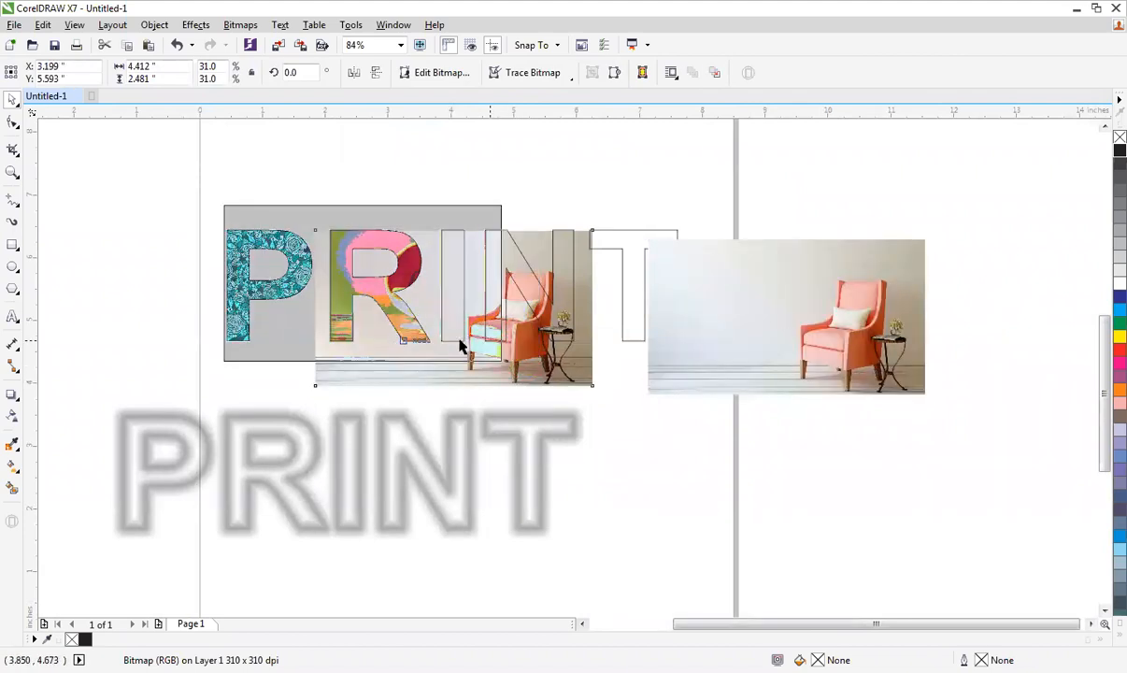
key("ctrl+1")
left_click(453, 234)
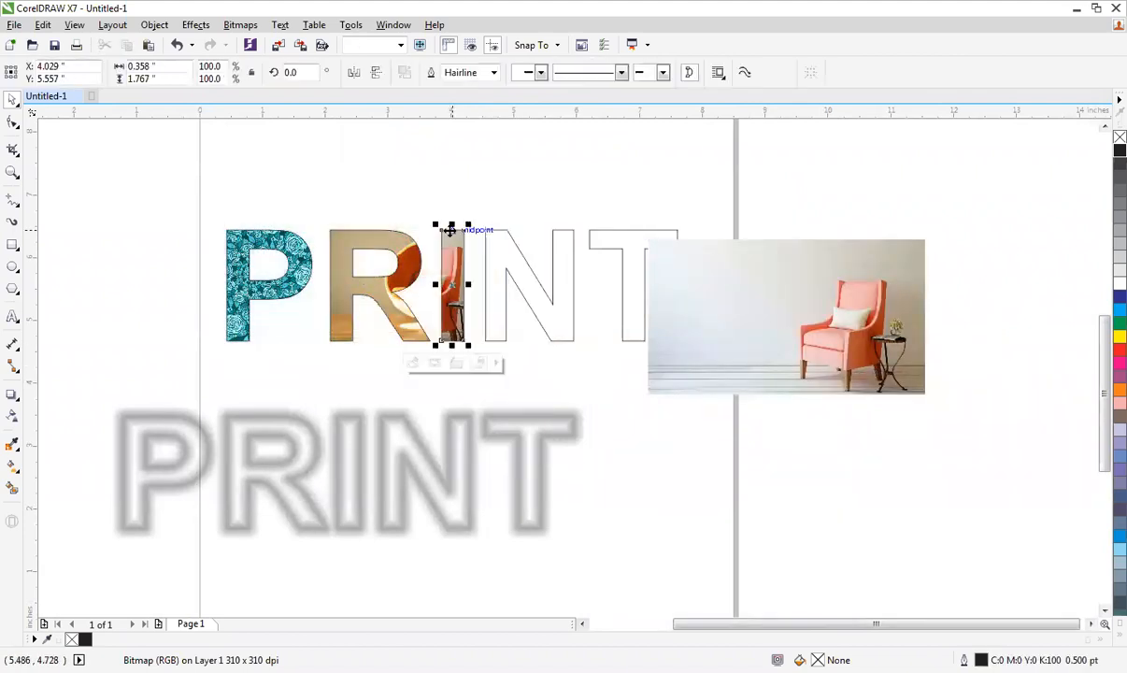
Move the remaining armchair photo so the chair covers the letter T and PowerClip it inside that letter
left_click(361, 140)
key("F2")
left_click_drag(234, 176, 981, 470)
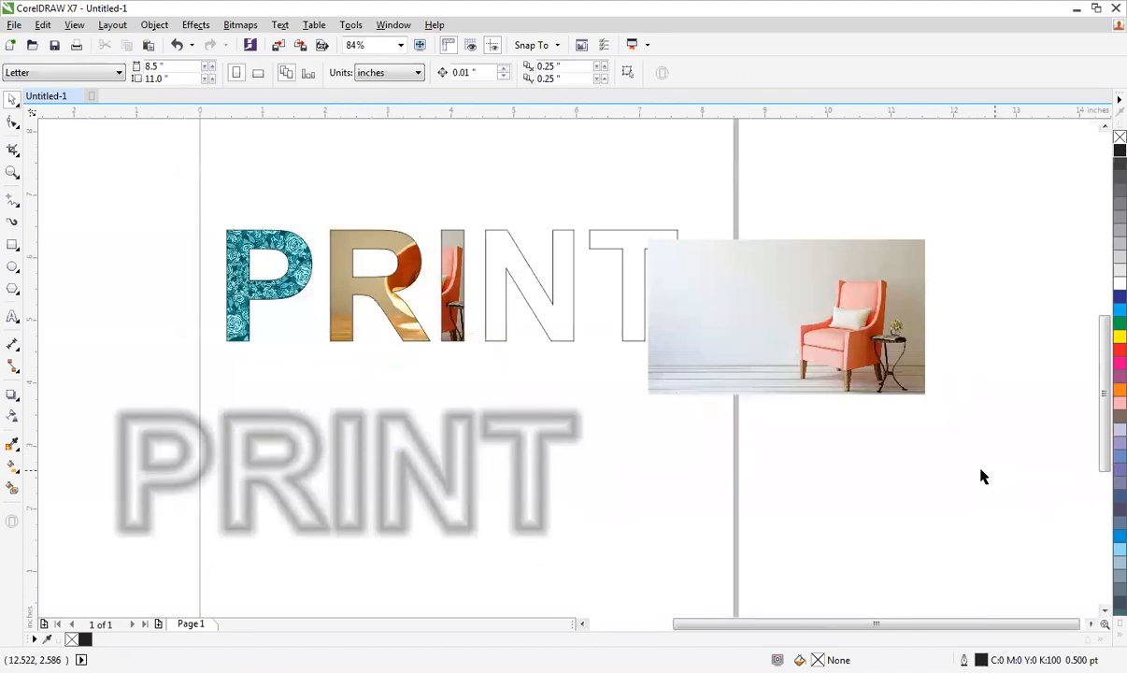
left_click_drag(695, 305, 478, 269)
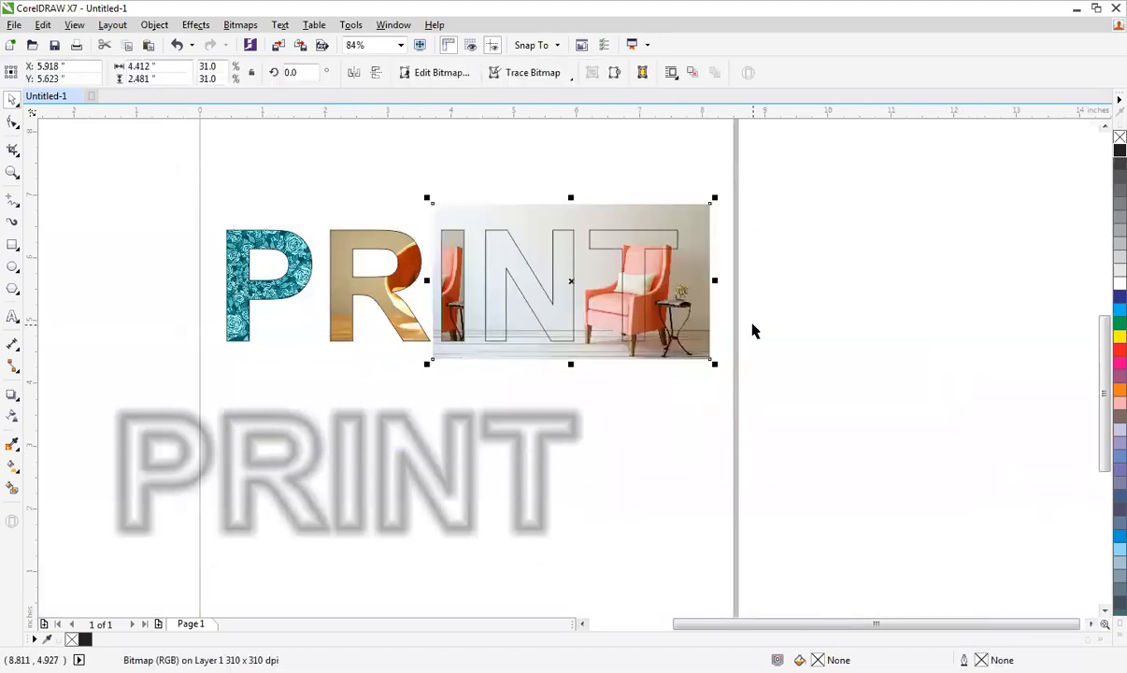
key("ctrl+1")
left_click(617, 234)
left_click(715, 236)
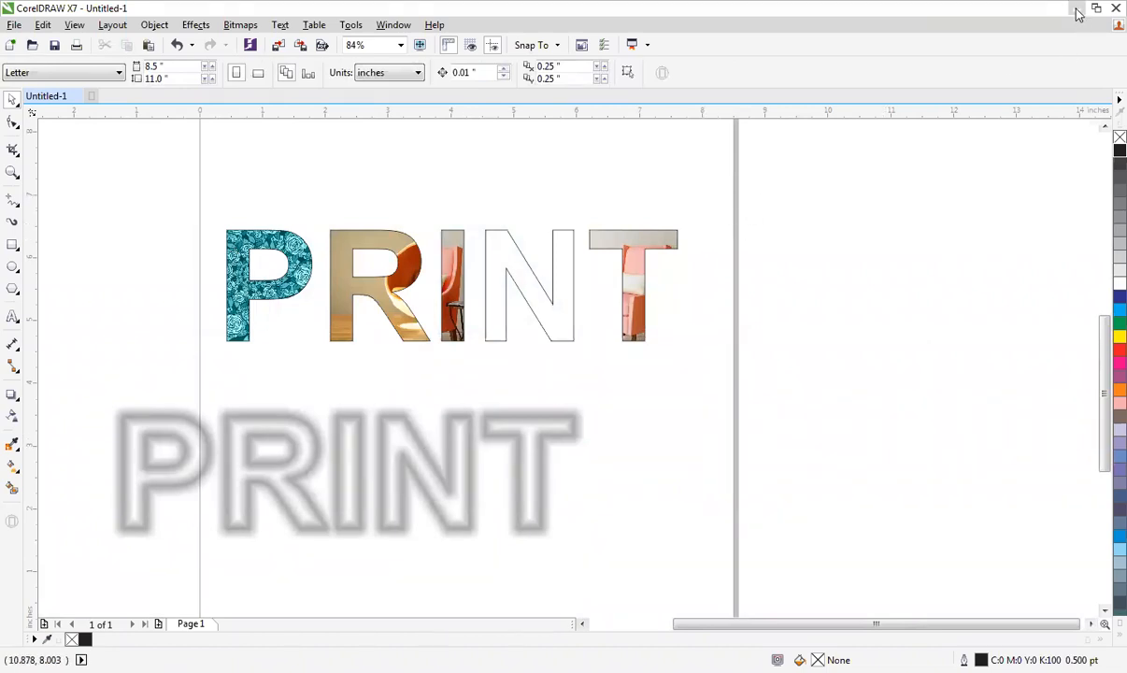
Paste the teal floral bitmap over the letter N and PowerClip it inside that letter
key("ctrl+v")
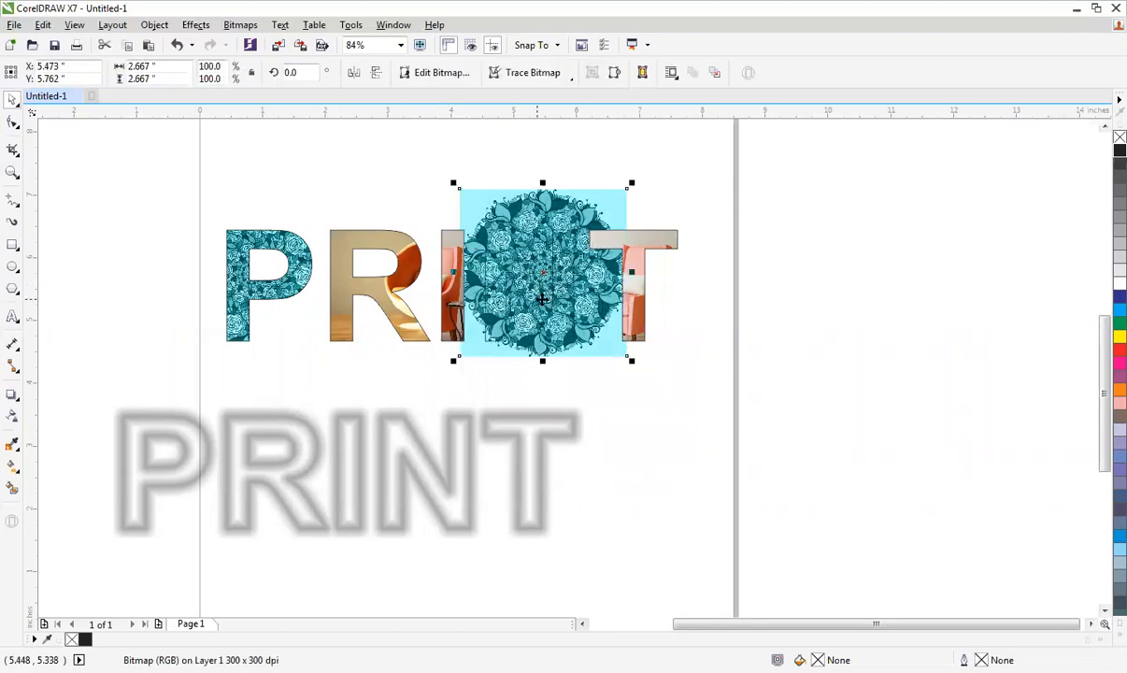
key("alt+j")
key("w")
key("p")
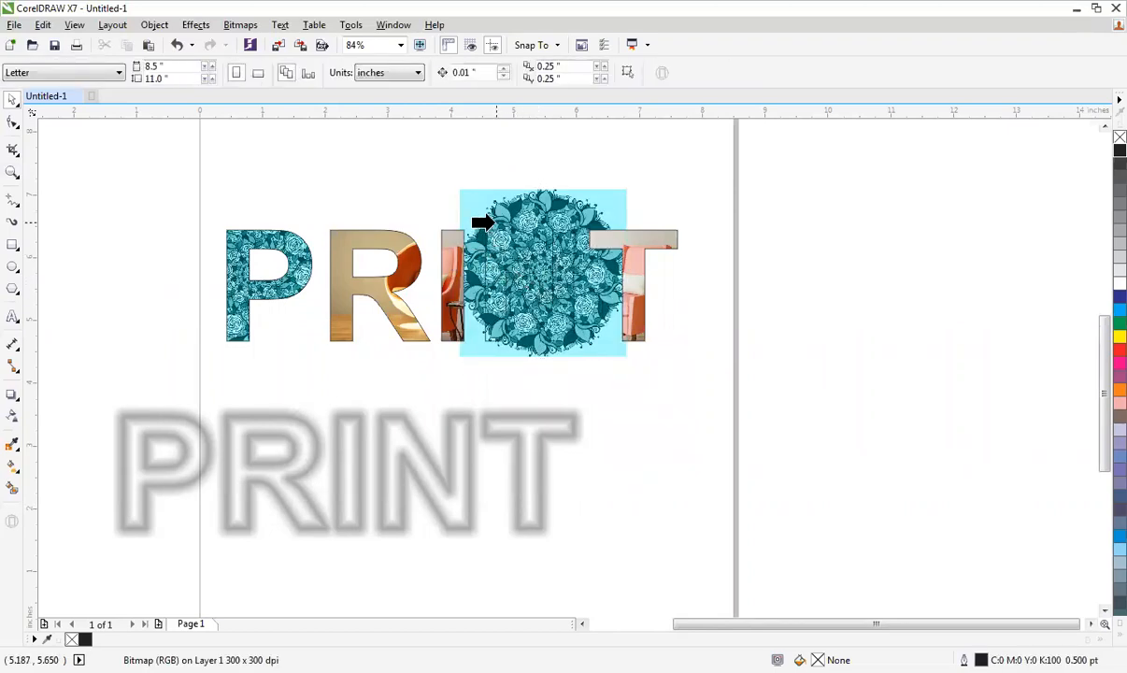
left_click(496, 222)
left_click(555, 372)
left_click(529, 285)
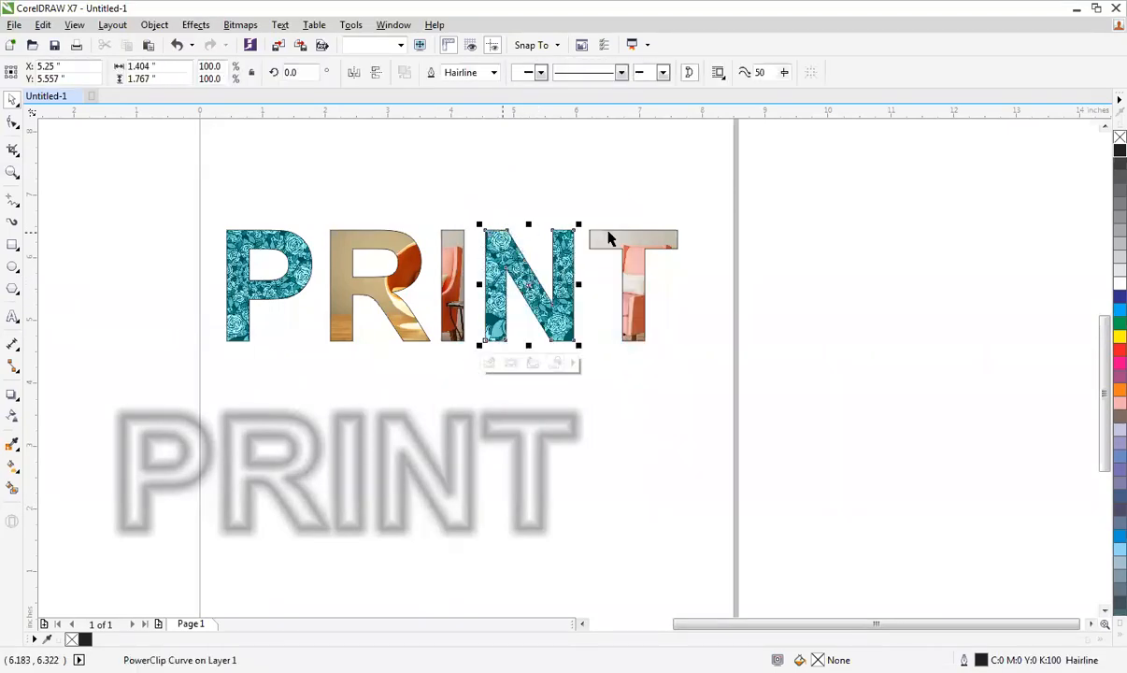
Remove the outline from all five picture-filled letters and group them
key("ctrl+a")
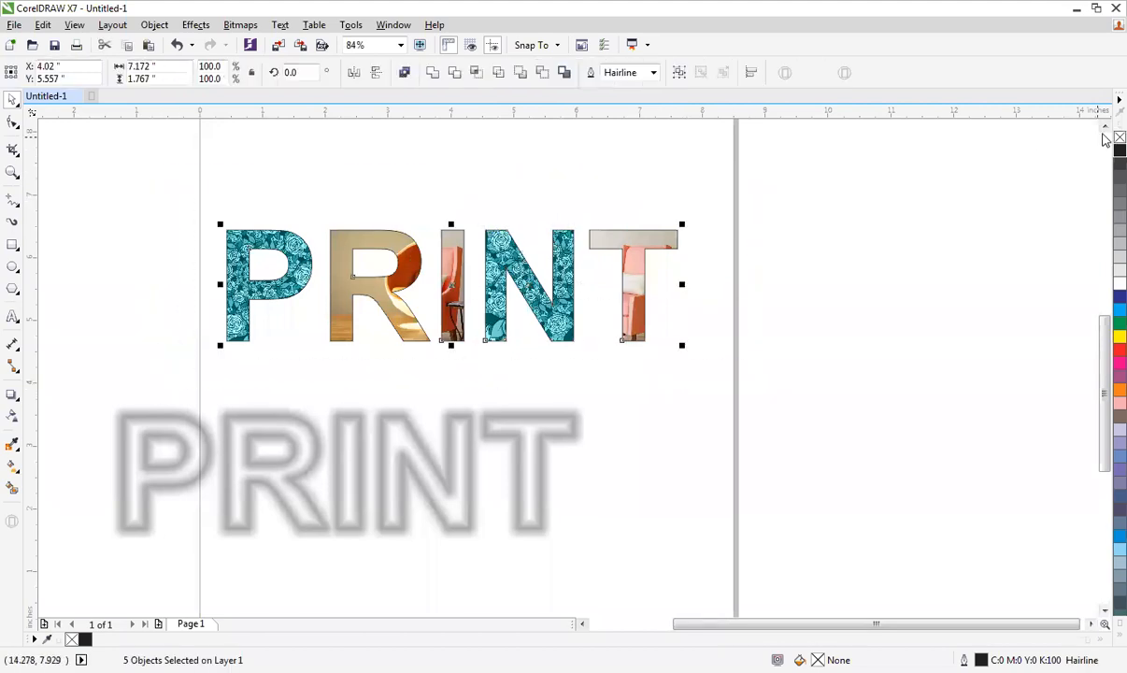
key("ctrl+g")
Align the letter group with the separated drop shadow on both horizontal and vertical centres
left_click(526, 430, "shift")
key("c")
key("e")
scroll(585, 338, "down", 2)
key("F2")
left_click_drag(297, 311, 683, 490)
key("F2")
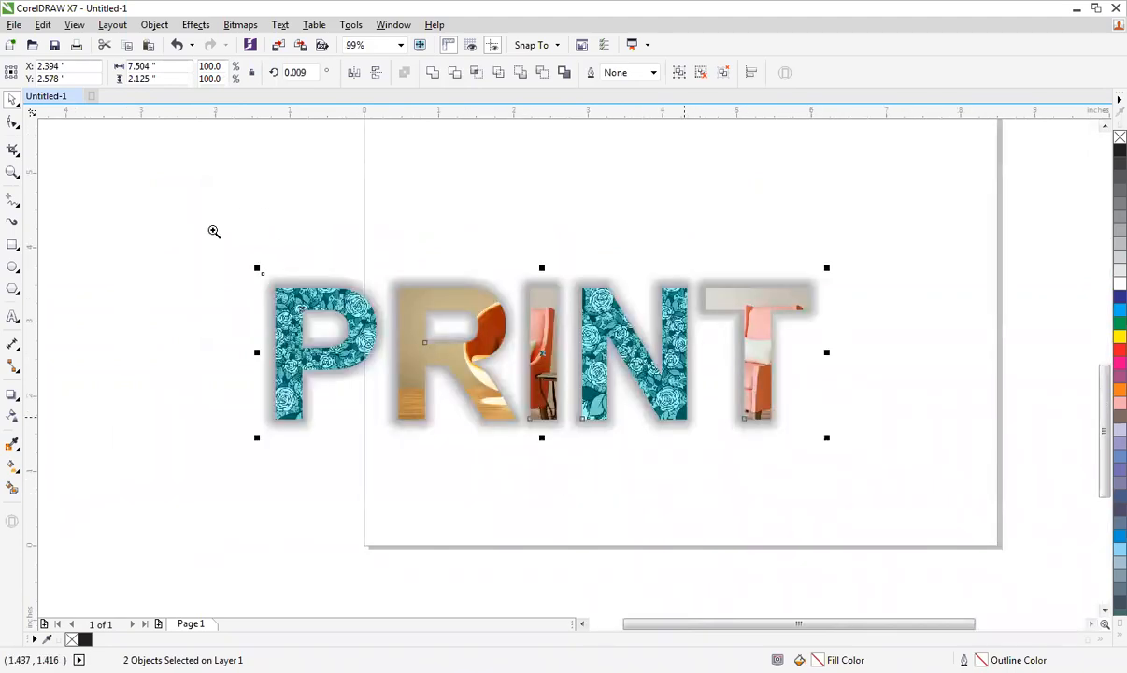
left_click_drag(192, 210, 915, 523)
left_click(915, 533)
Try PowerClipping the only drop shadow inside the letter N, inspect the letter's edges and undo the placement
left_click(661, 297)
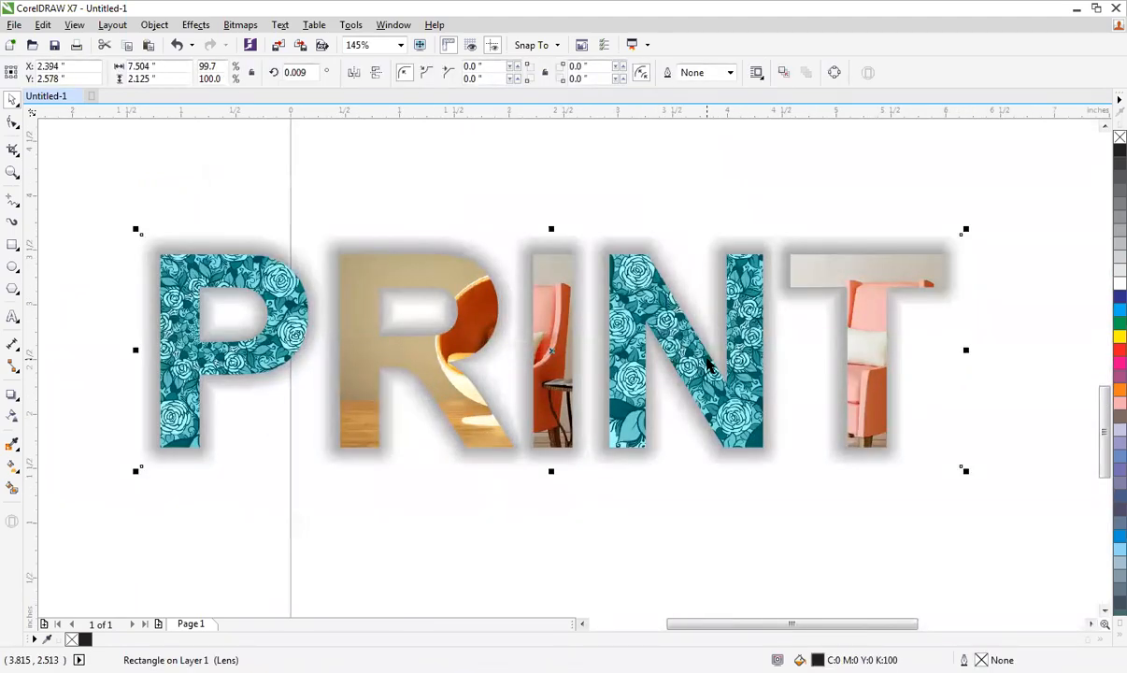
key("Delete")
left_click(613, 263, "ctrl")
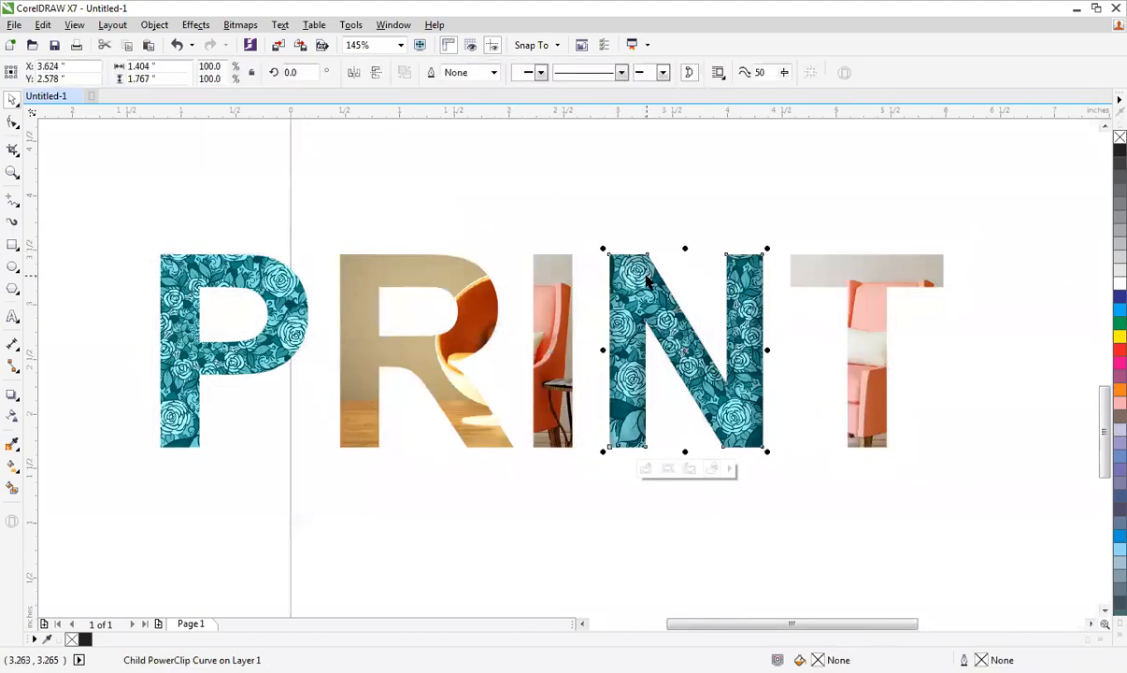
left_click(704, 216)
key("F2")
left_click_drag(531, 209, 848, 494)
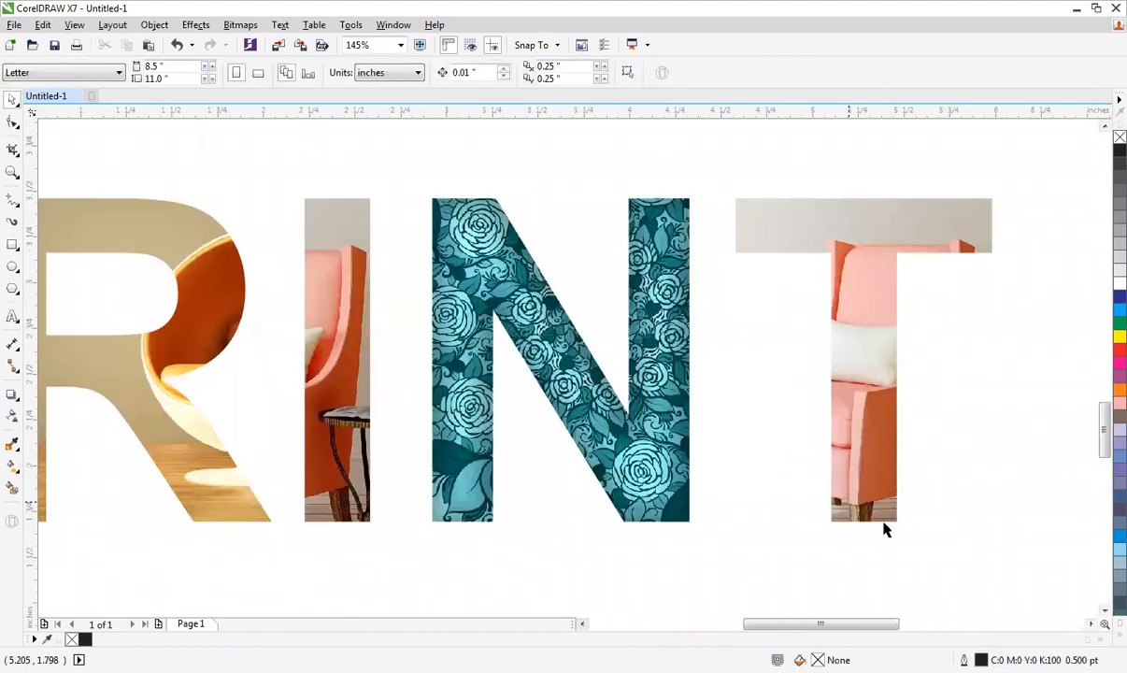
scroll(886, 530, "down", 2)
key("ctrl+z")
Duplicate the drop shadow above the lettering and PowerClip the original shadow inside the letter N
left_click_drag(796, 187, 803, 156)
right_click(803, 156)
left_click(829, 469)
key("alt+j")
key("w")
key("p")
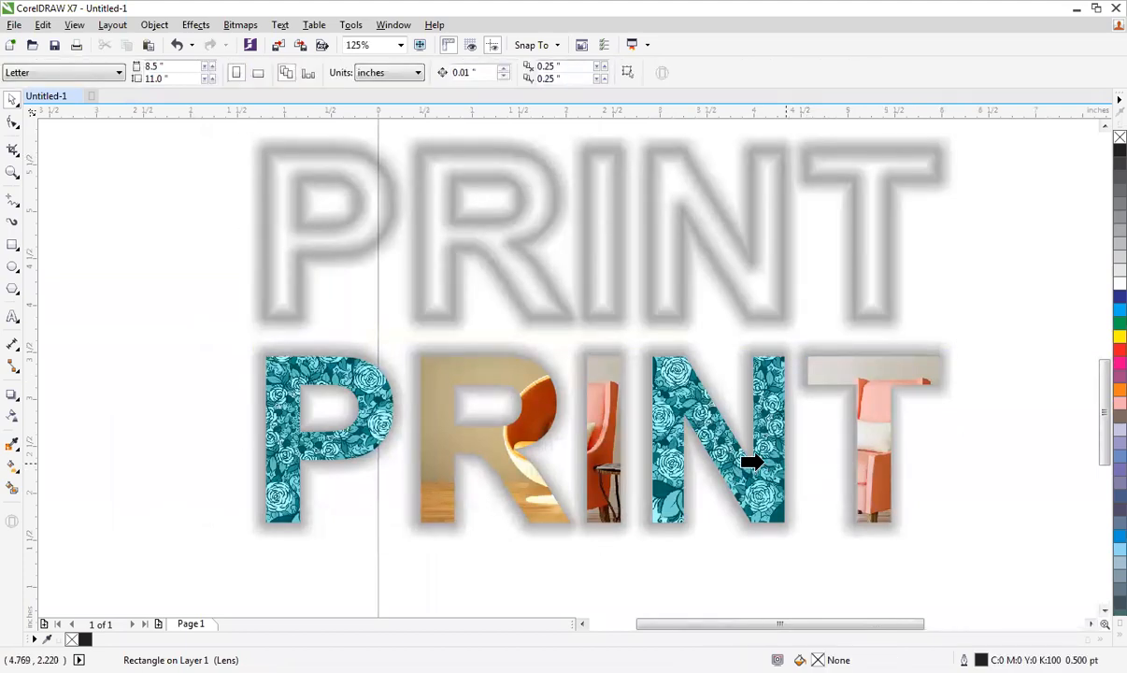
left_click(753, 461)
Try to PowerClip the upper drop shadow into the letter T directly from above the lettering
left_click(846, 266)
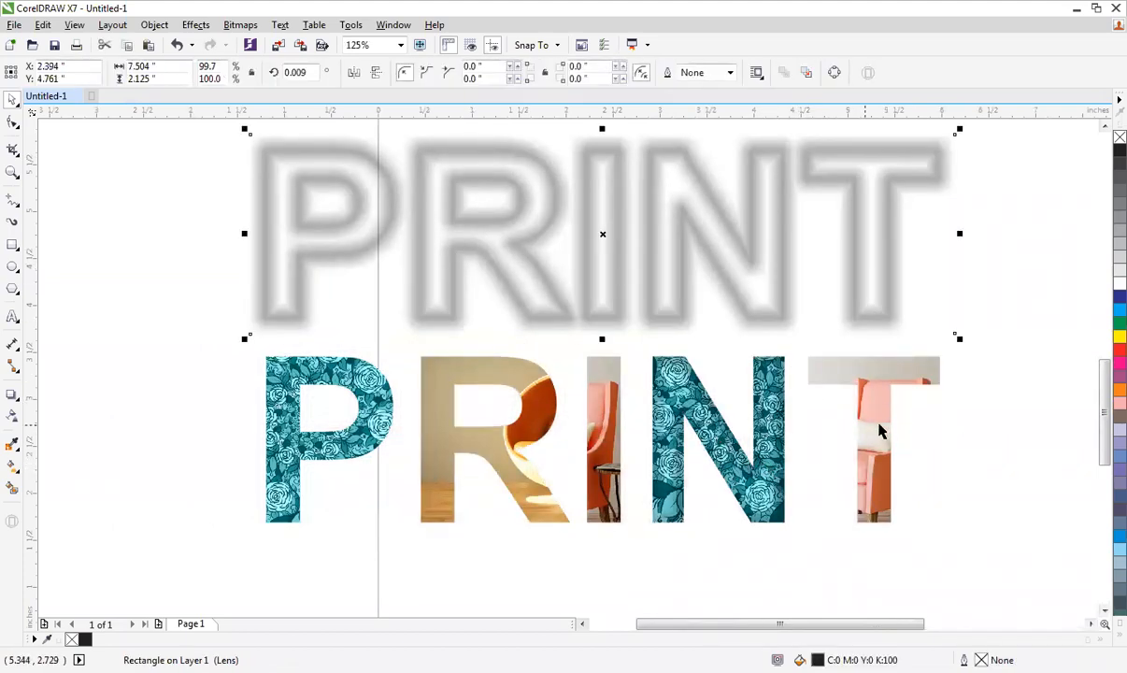
left_click(863, 433)
left_click(893, 281)
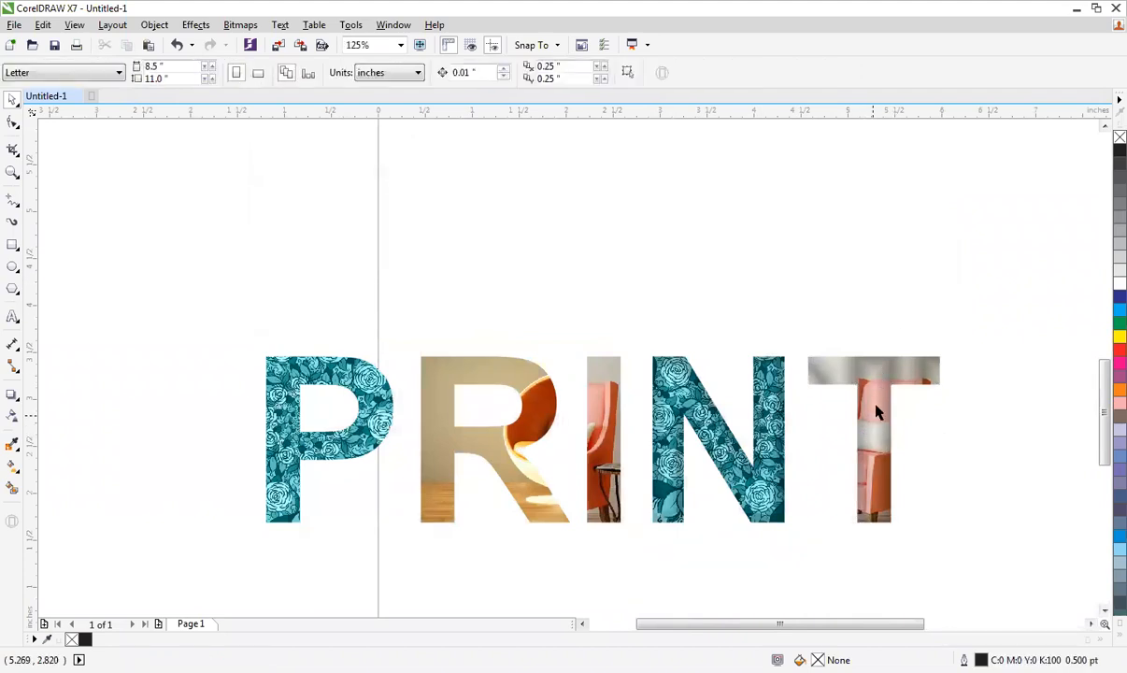
left_click(878, 299)
scroll(878, 299, "down", 2)
scroll(1019, 509, "up", 2)
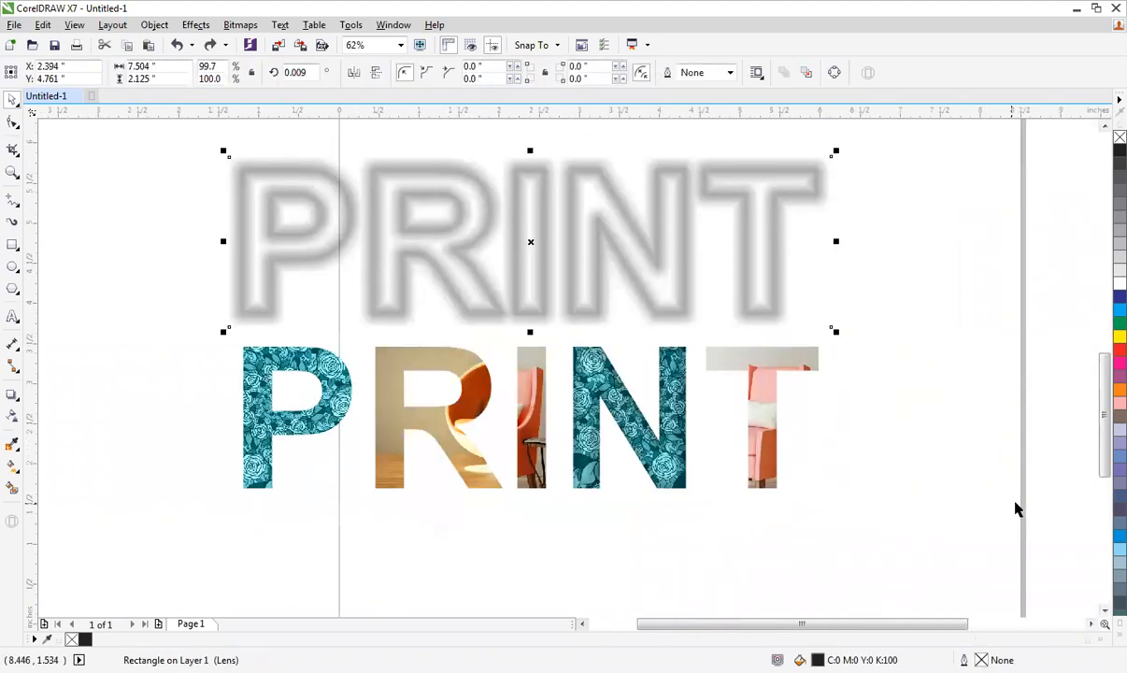
Place a copy of the upper drop shadow over the lettering and PowerClip it inside the letter T
left_click_drag(775, 242, 798, 409)
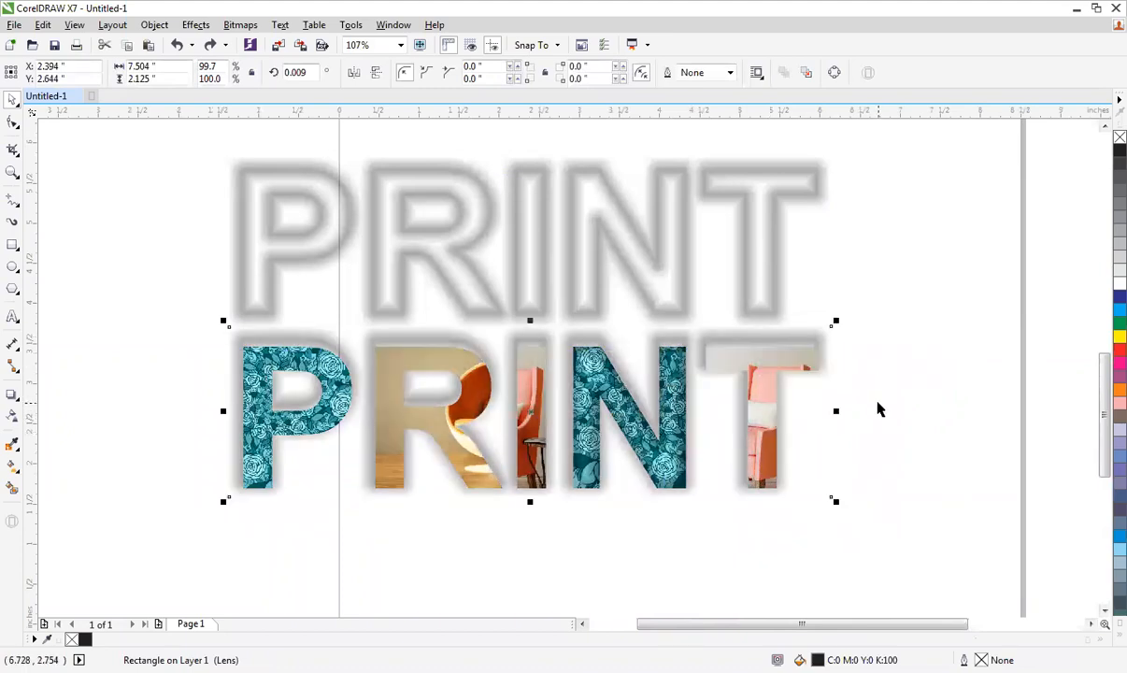
key("alt+c")
key("w")
key("p")
left_click(763, 381)
left_click(921, 324)
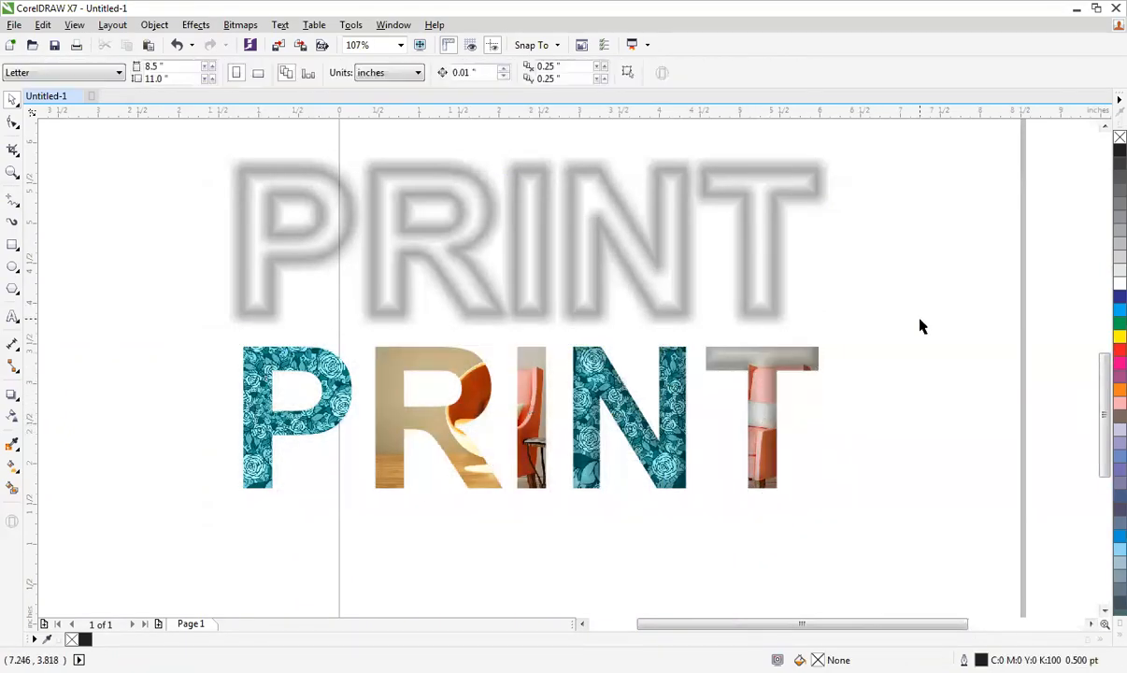
Duplicate the upper drop shadow in place and align one copy with the letter group's vertical position
scroll(921, 326, "down", 2)
key("F2")
left_click_drag(523, 177, 919, 423)
left_click(740, 335)
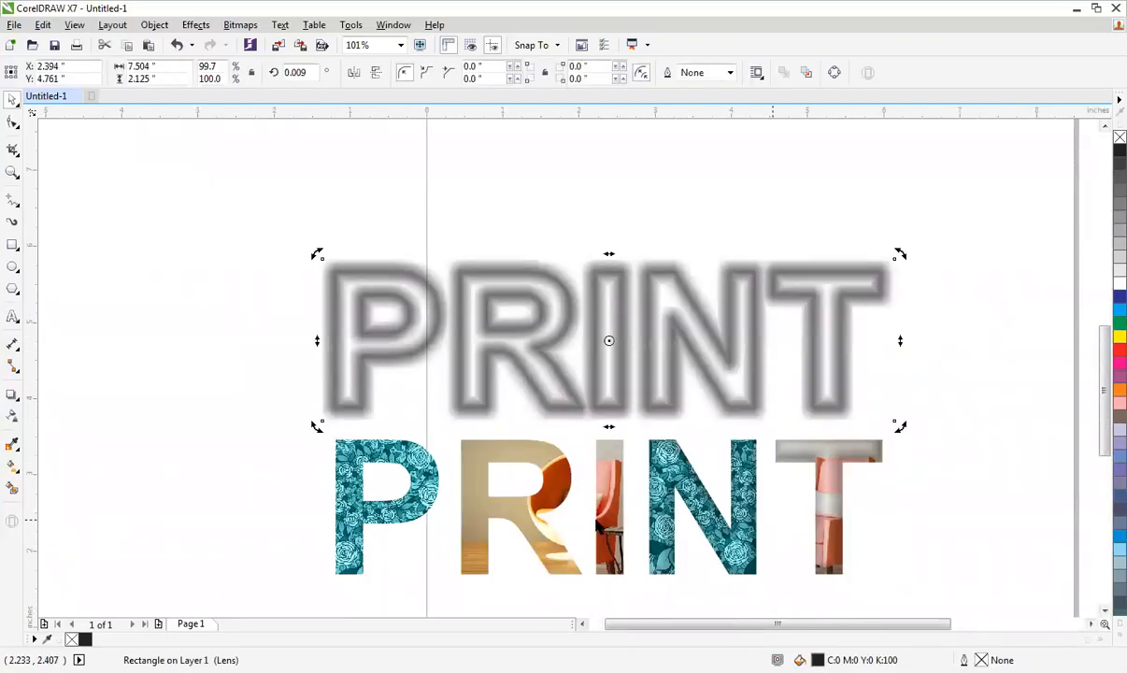
left_click(566, 495, "shift")
key("e")
left_click(794, 181)
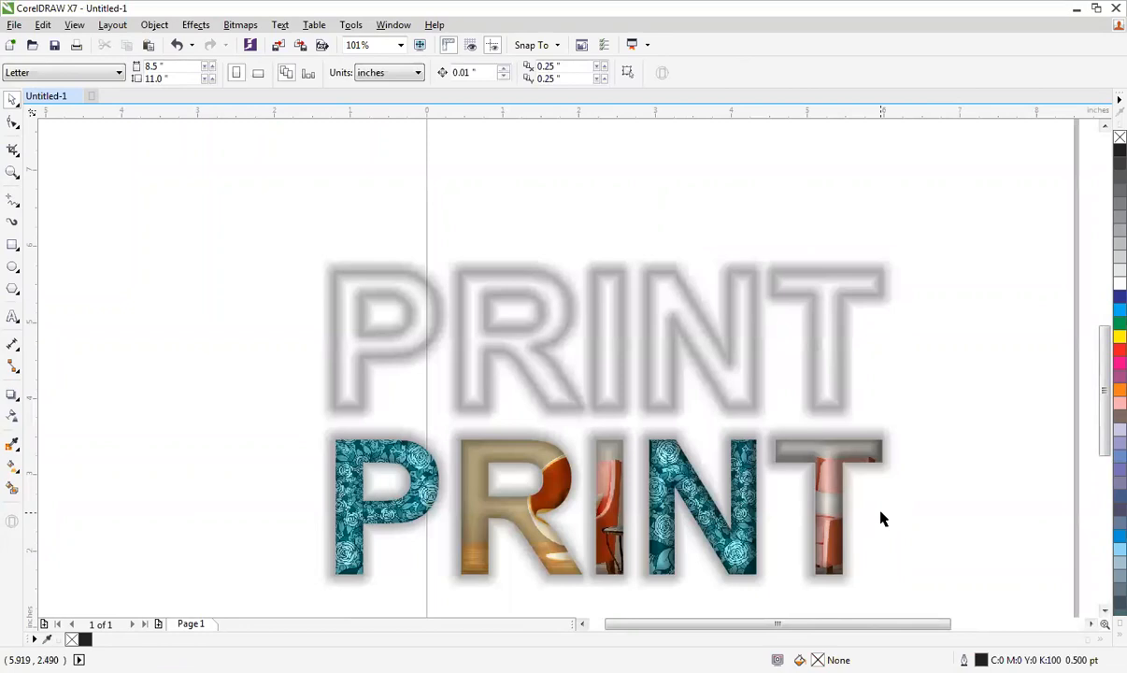
PowerClip the aligned drop shadow copy inside the letter I
left_click(852, 495)
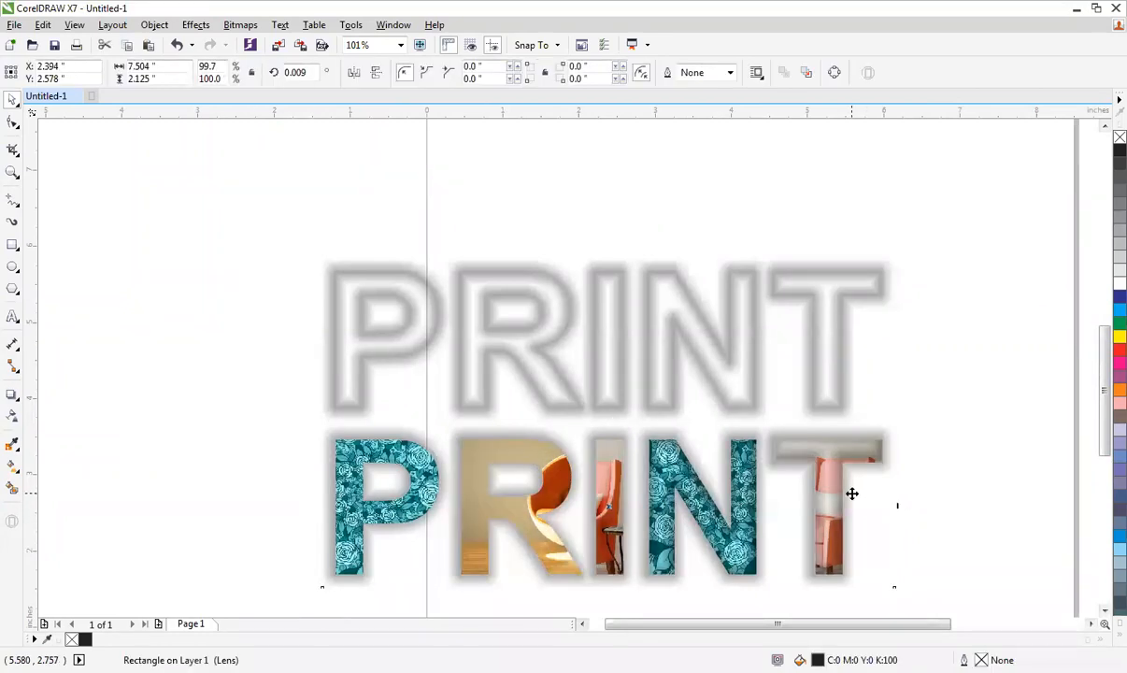
key("Escape")
left_click(604, 470, "ctrl")
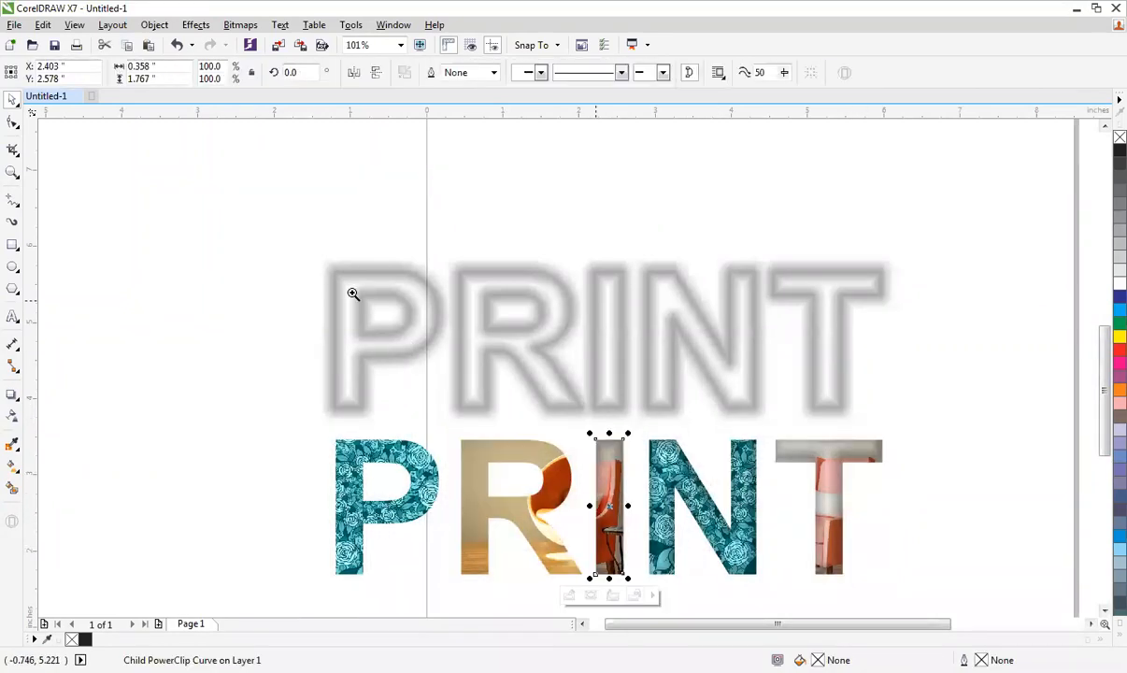
Align one copy of the upper drop shadow with the lettering's vertical position and PowerClip it inside the letter R
scroll(910, 546, "up", 2)
left_click(805, 357)
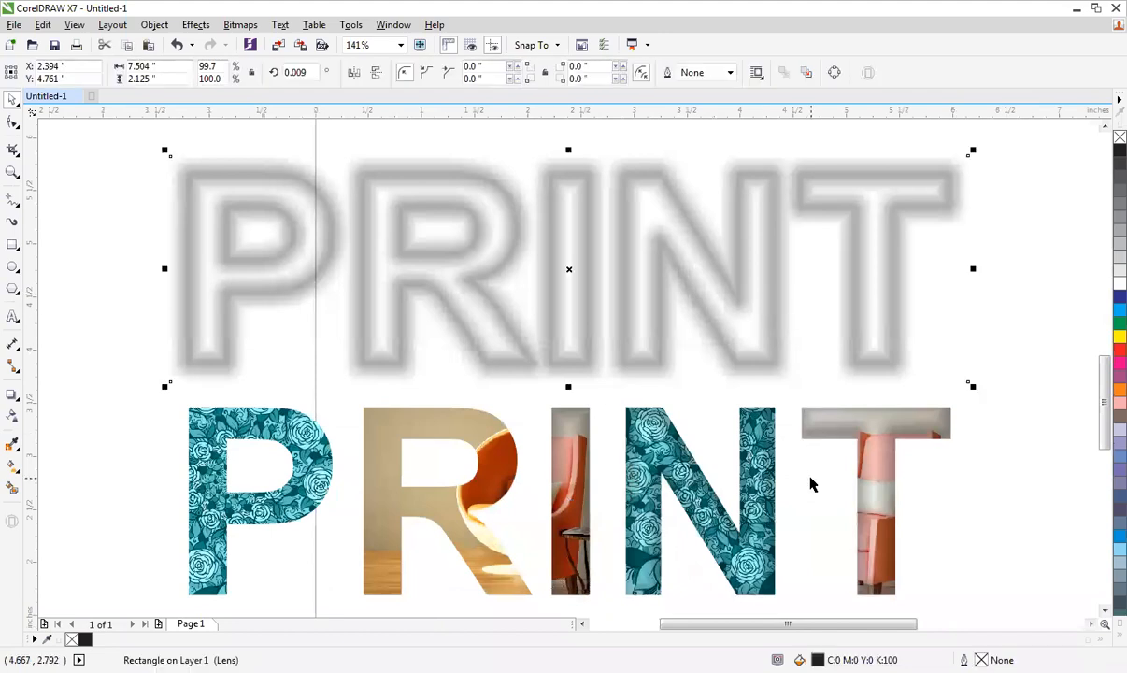
left_click(440, 456, "shift")
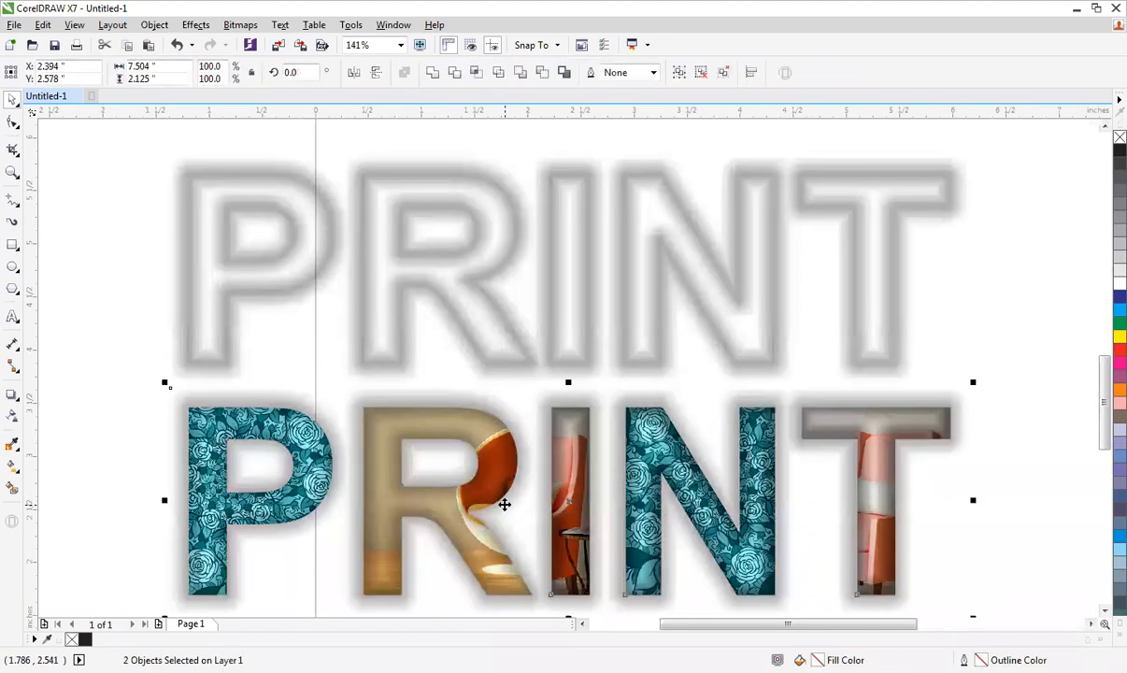
key("Escape")
left_click(515, 495)
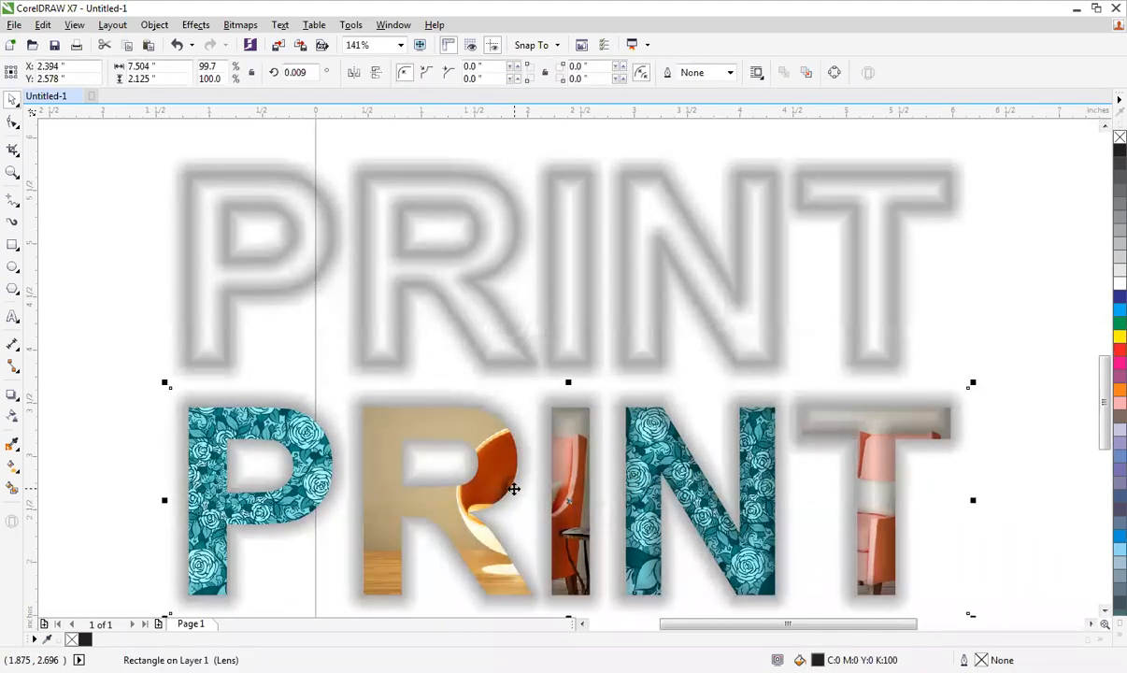
left_click(428, 511, "ctrl")
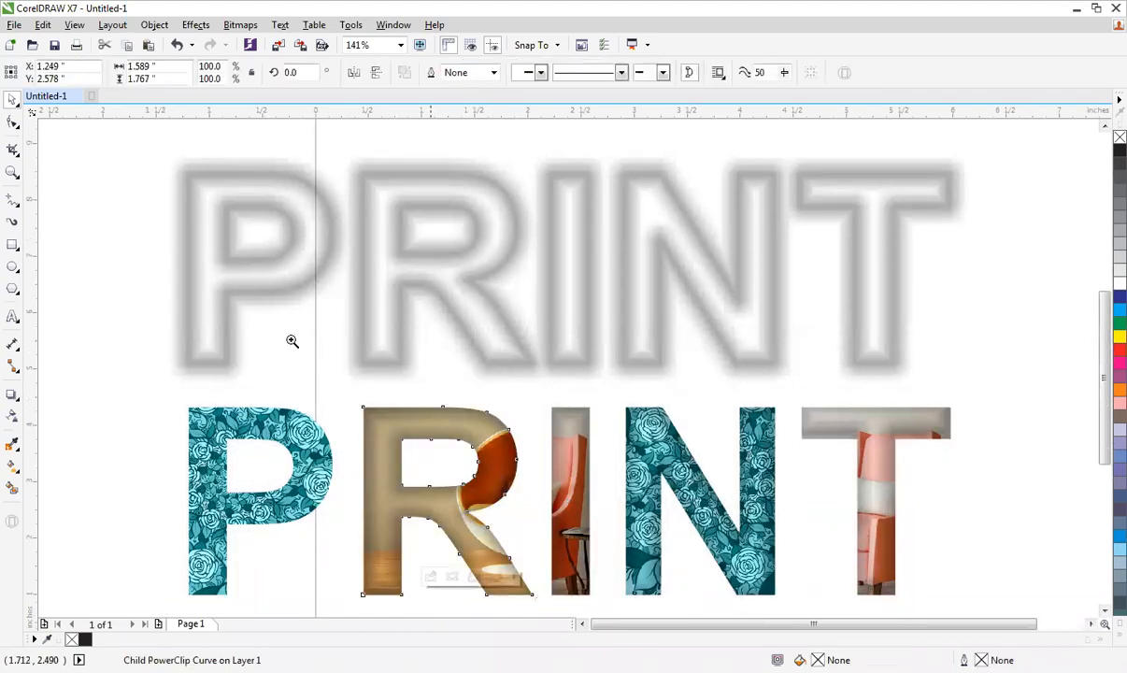
Align the remaining upper drop shadow vertically with the lettering and PowerClip it inside the letter P
left_click(685, 380)
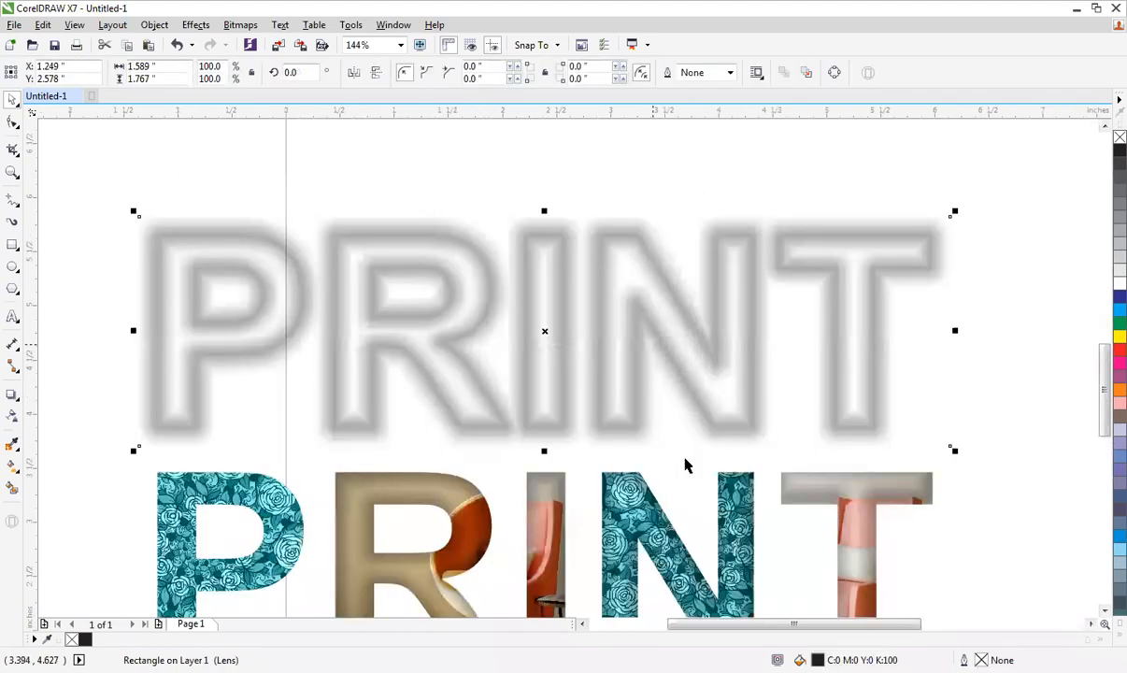
left_click(359, 583, "shift")
key("e")
key("Escape")
left_click(304, 505)
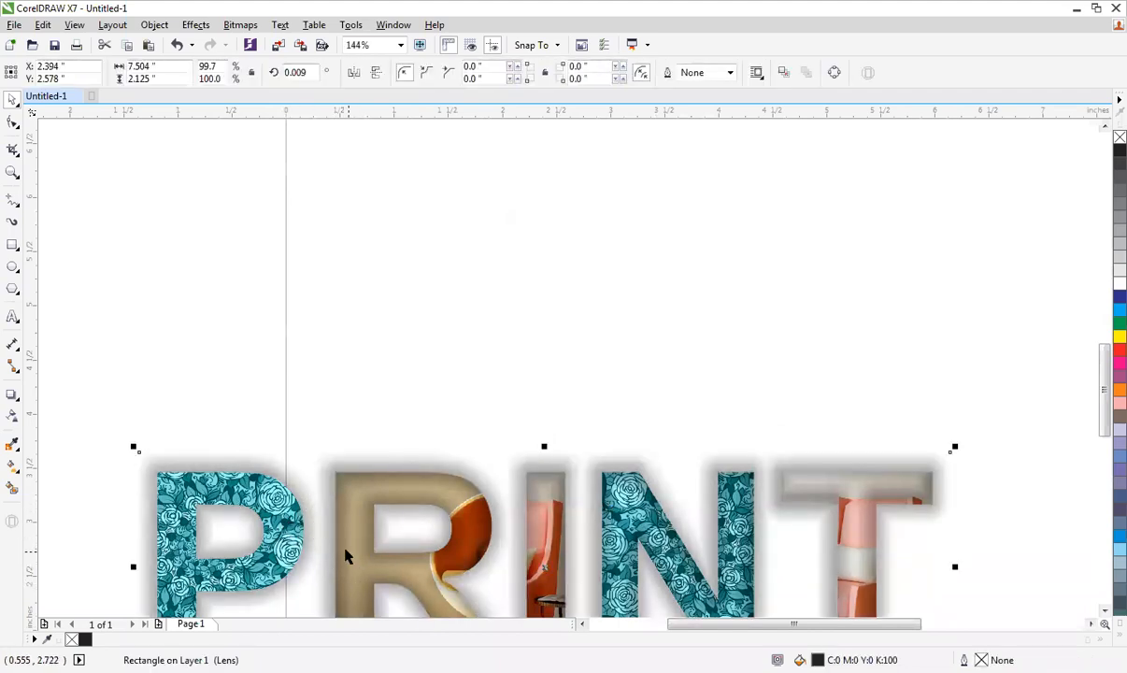
key("alt+j")
key("w")
key("p")
left_click(239, 502)
scroll(365, 490, "down", 1)
key("F4")
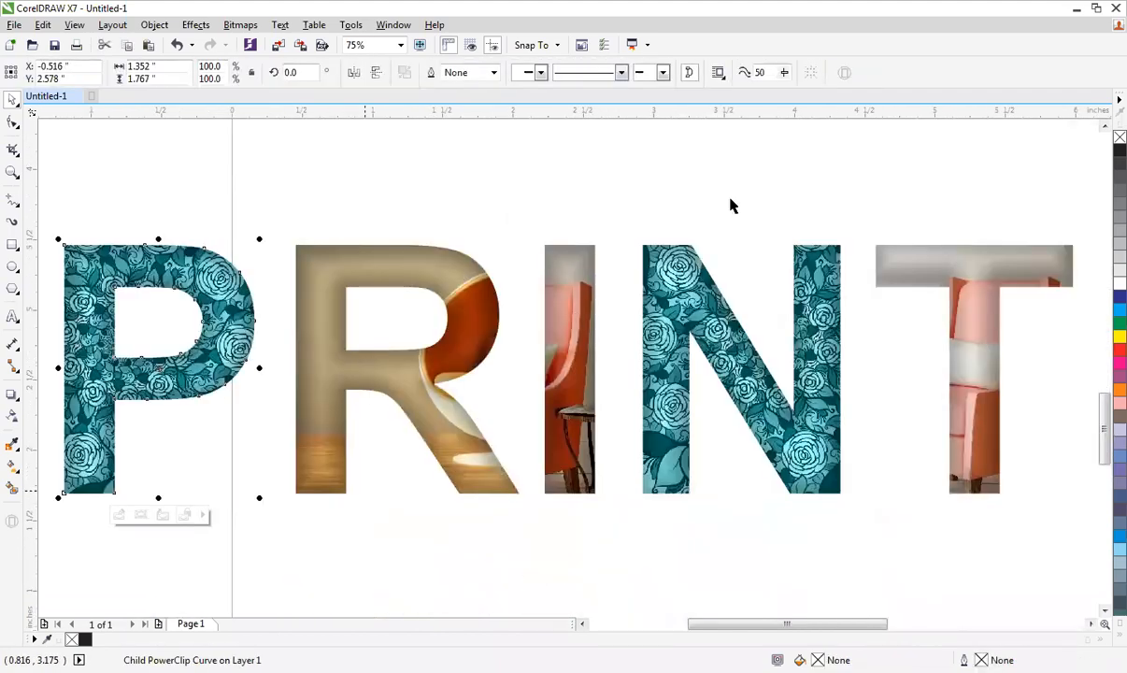
Centre the whole PRINT letter group on the page and deselect it
scroll(733, 206, "down", 1)
left_click_drag(297, 164, 1011, 395)
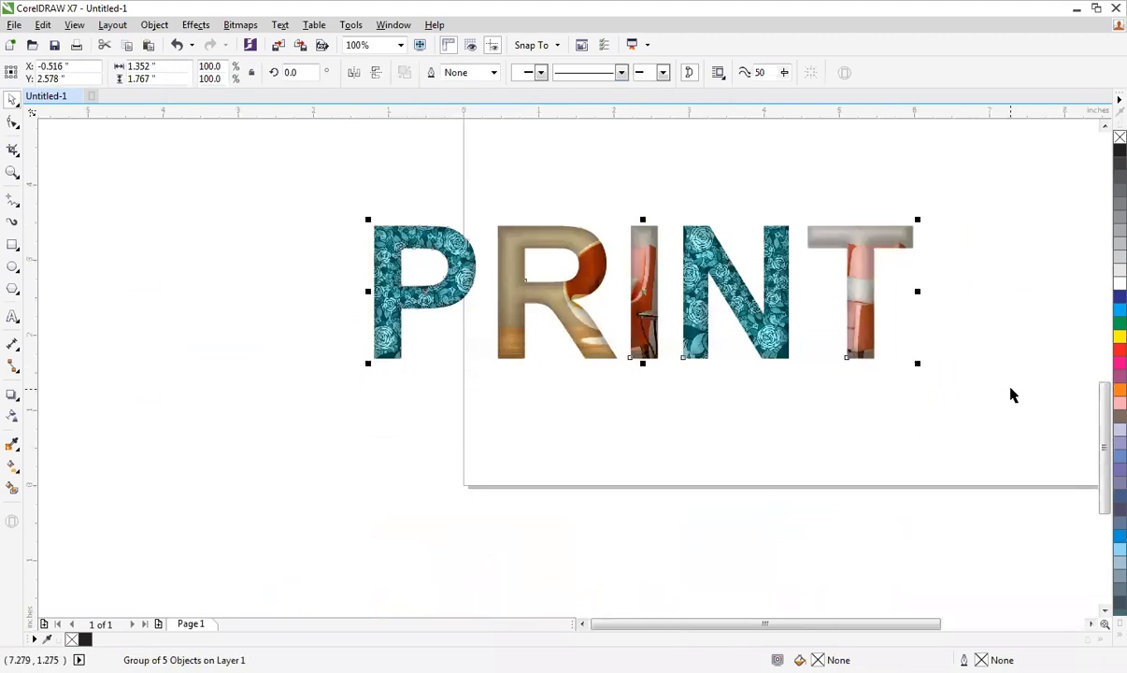
key("p")
scroll(1010, 395, "down", 1)
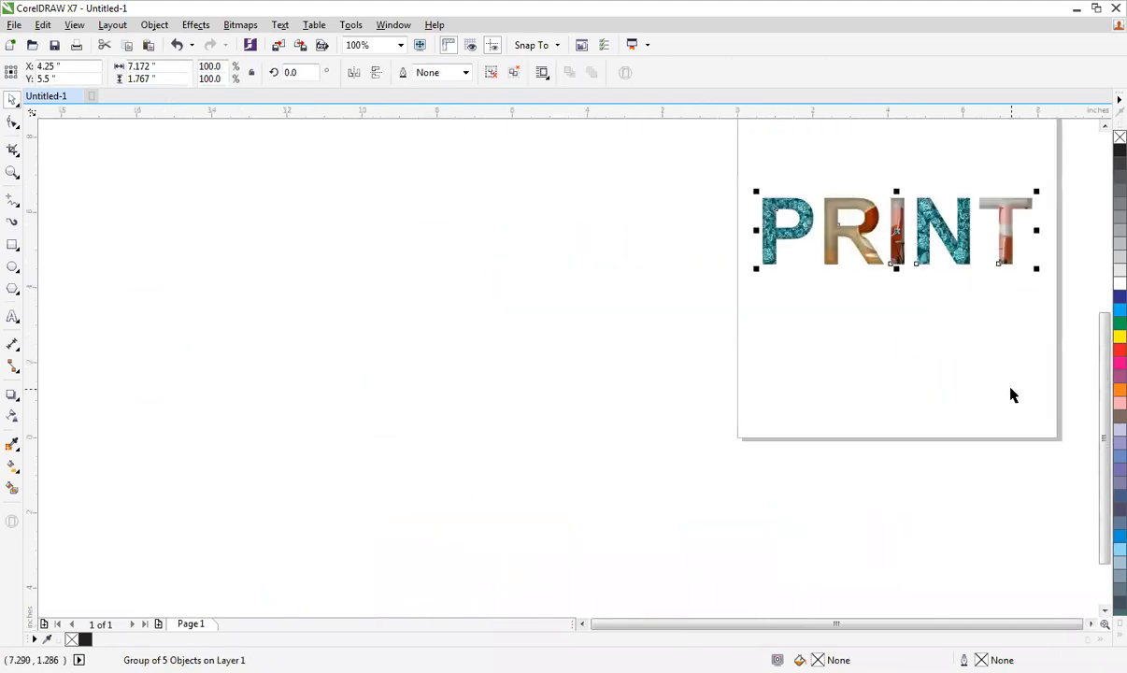
key("shift+F2")
left_click(846, 197)
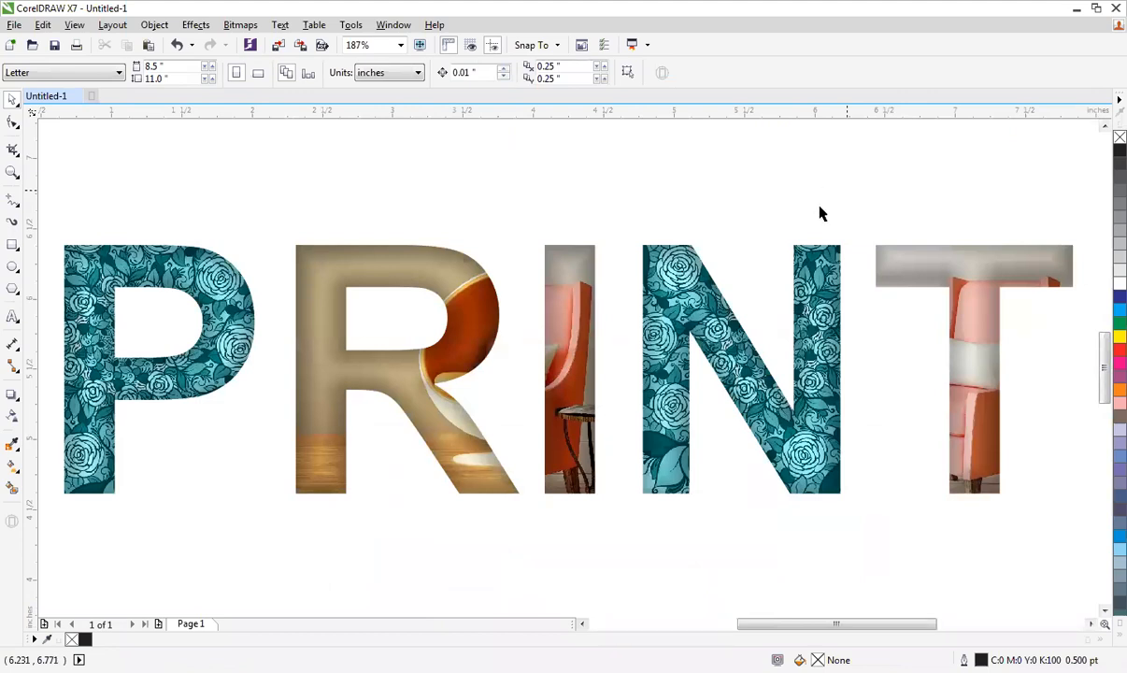
Draw a cyan-filled rectangle about 8.06 by 2.56 inches around the PRINT lettering and send it to the back
scroll(818, 211, "down", 2)
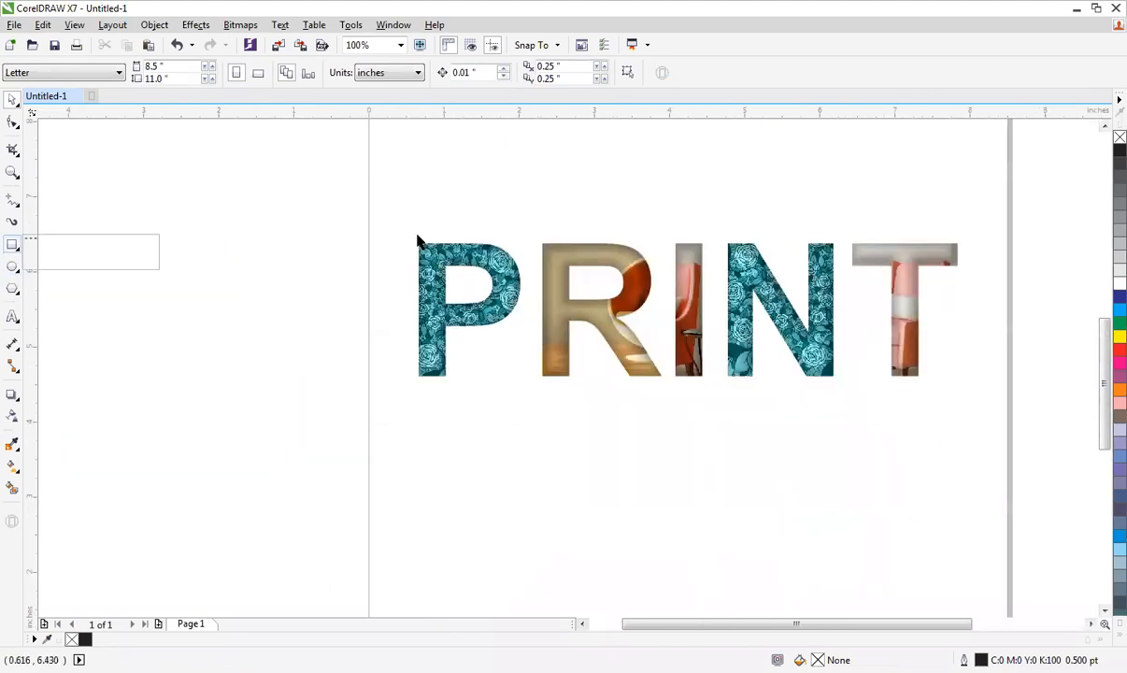
left_click(71, 243)
left_click_drag(360, 204, 968, 396)
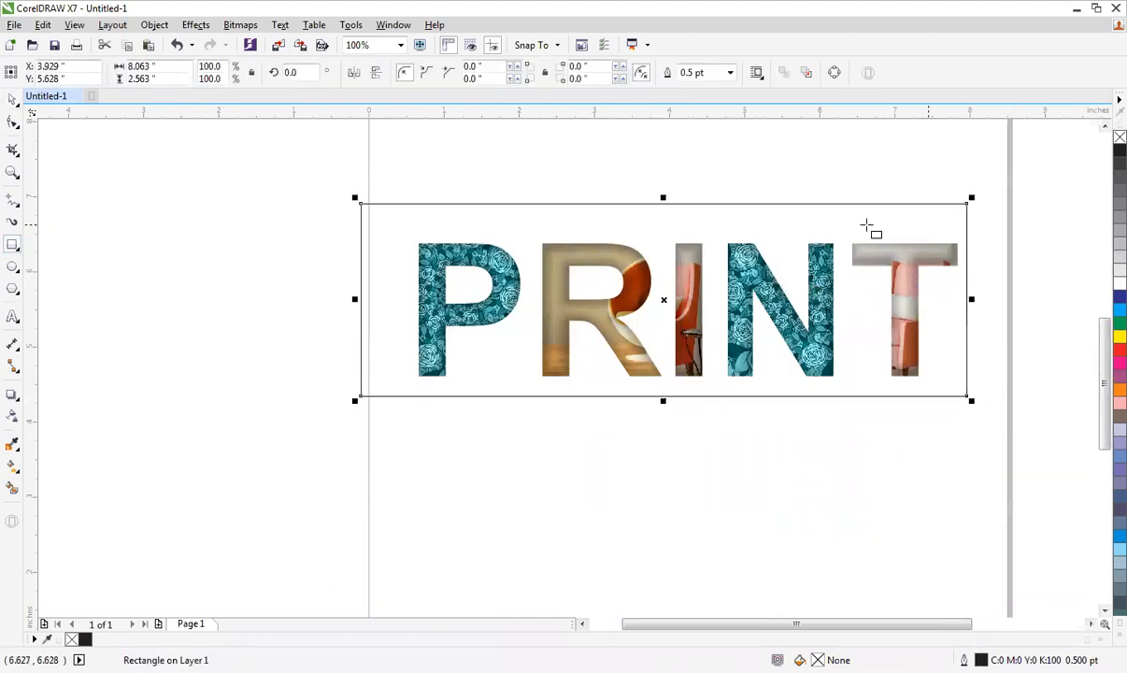
left_click(1119, 309)
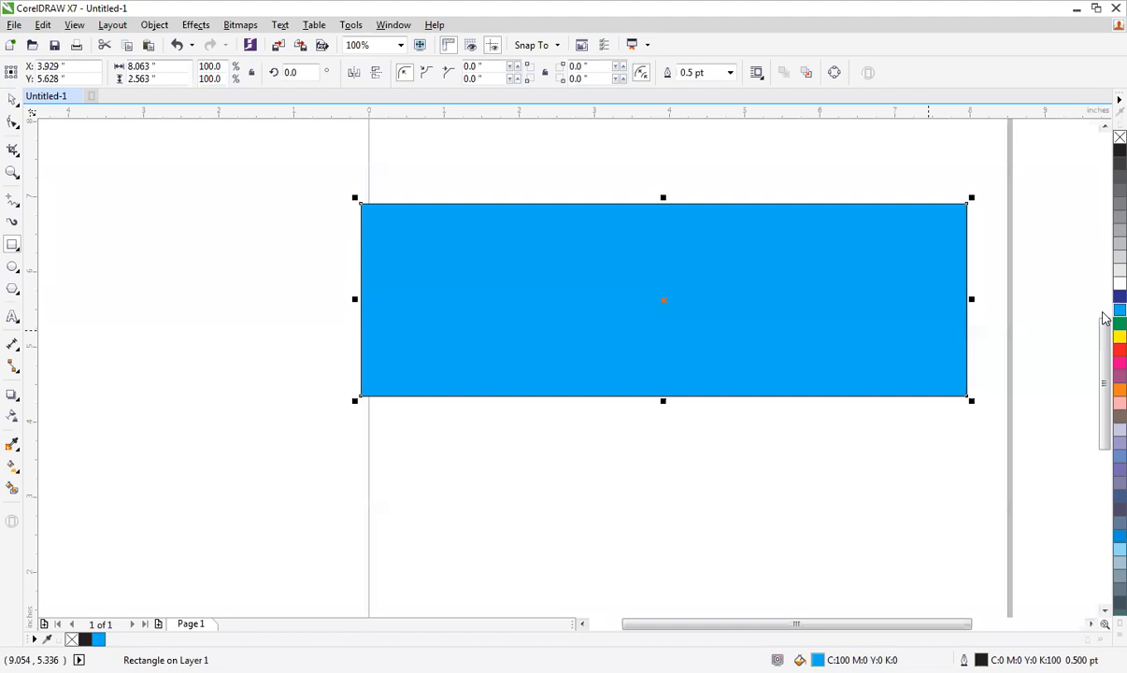
key("shift+Page_Down")
key("F4")
Change the background rectangle's fill to black and deselect it
key("space")
key("Escape")
left_click(1120, 150)
left_click(953, 178)
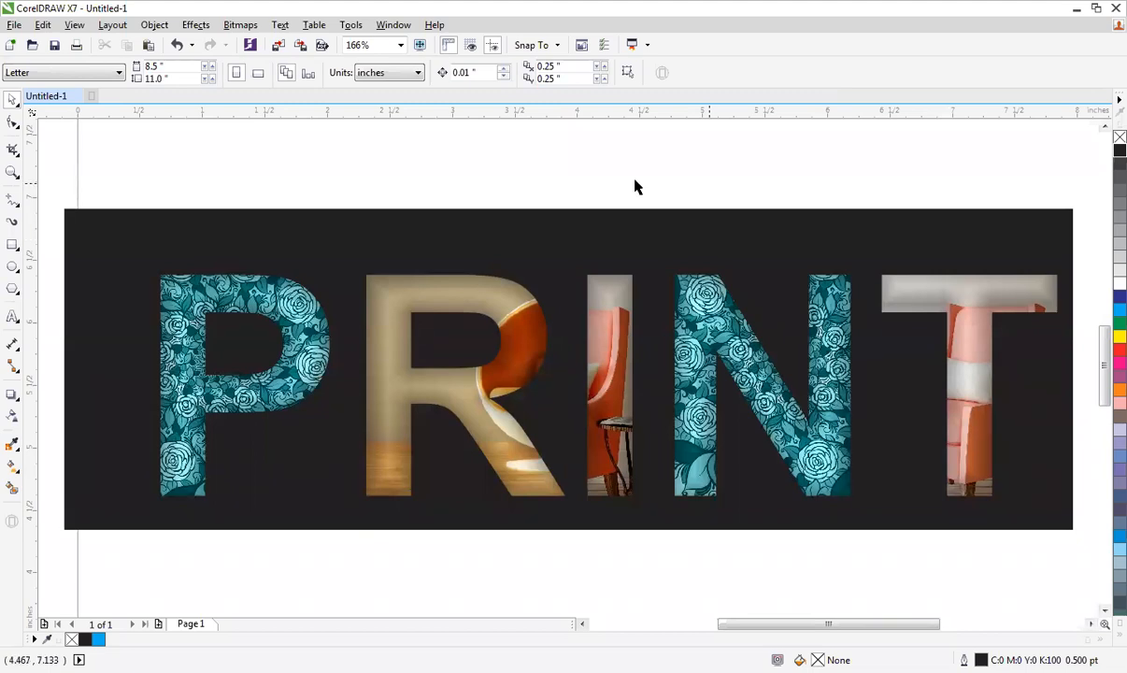
Fill the background rectangle behind the PRINT lettering with light grey and deselect it
left_click(1041, 247)
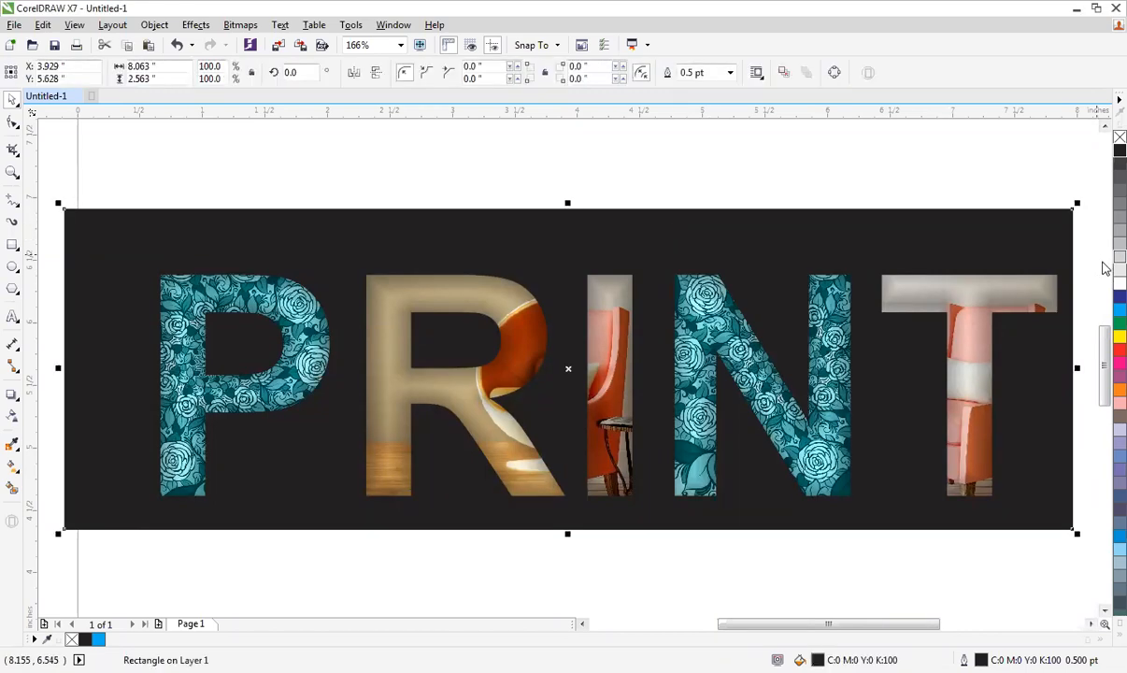
left_click(1119, 254)
left_click(846, 179)
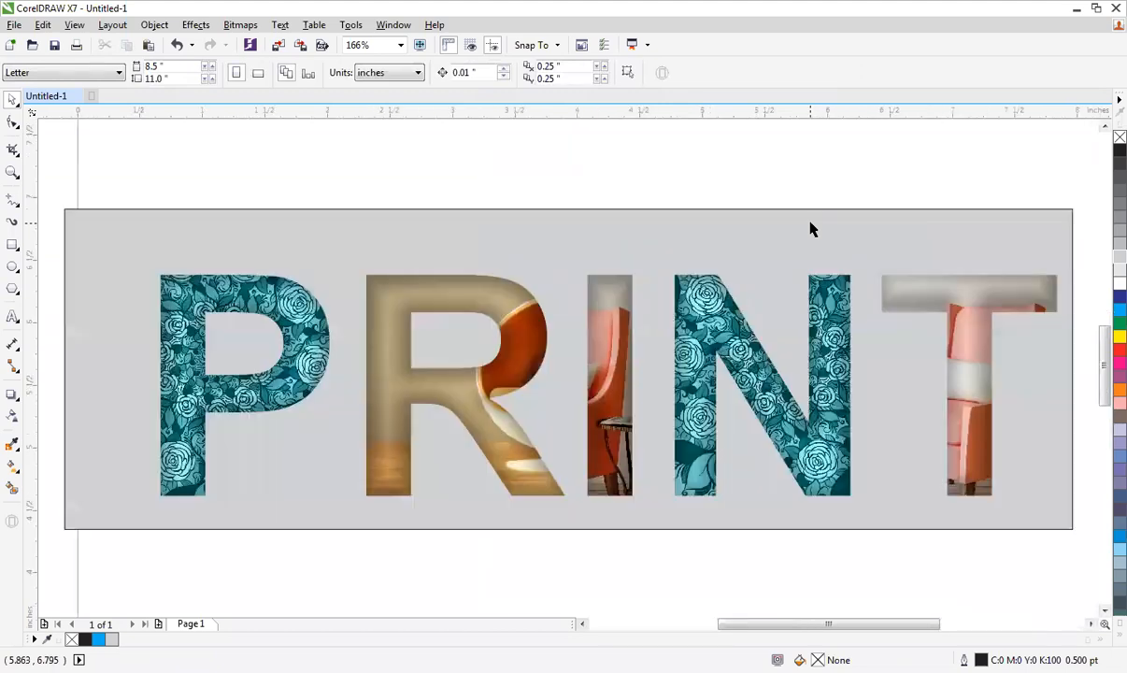